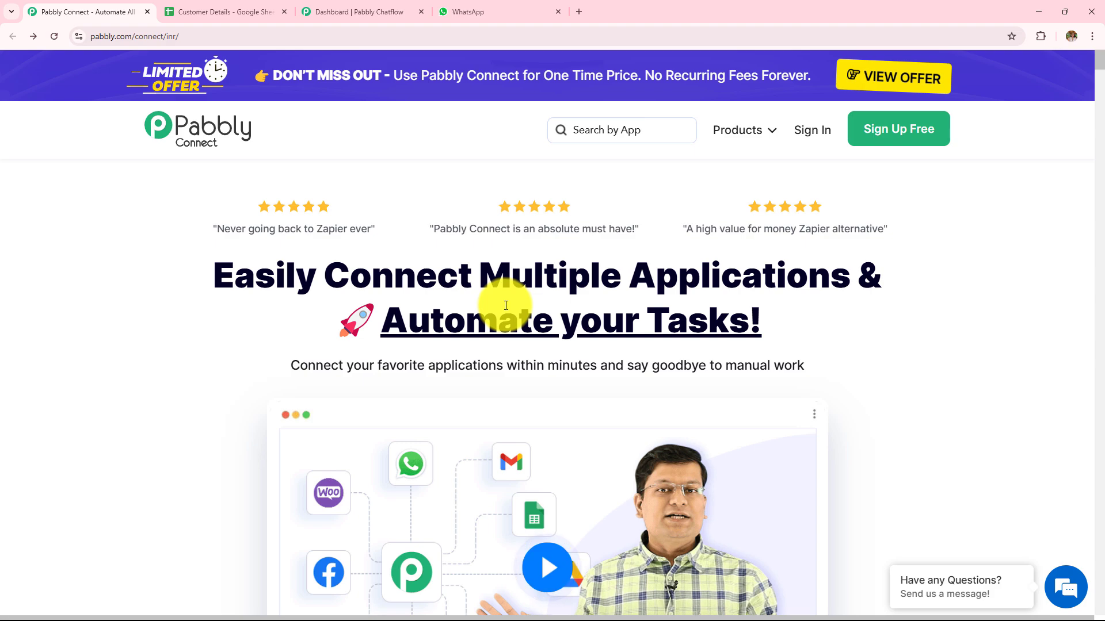
# Look over the Customer Details spreadsheet and the Pabbly Chatflow dashboard, and return to the Pabbly Connect home page
pyautogui.click(209, 5)
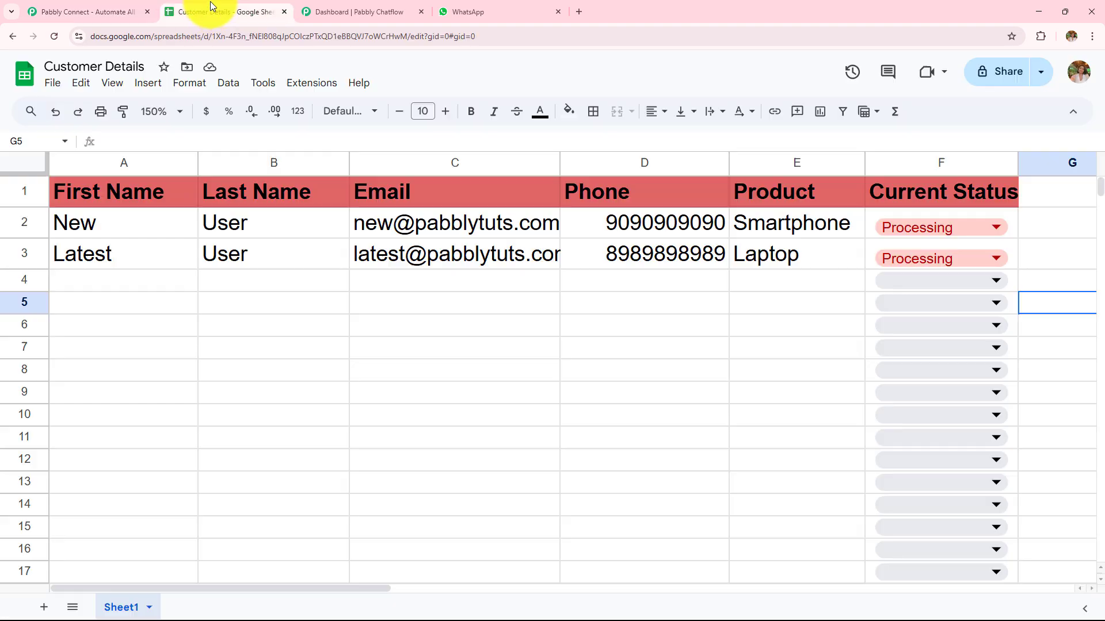
pyautogui.click(372, 9)
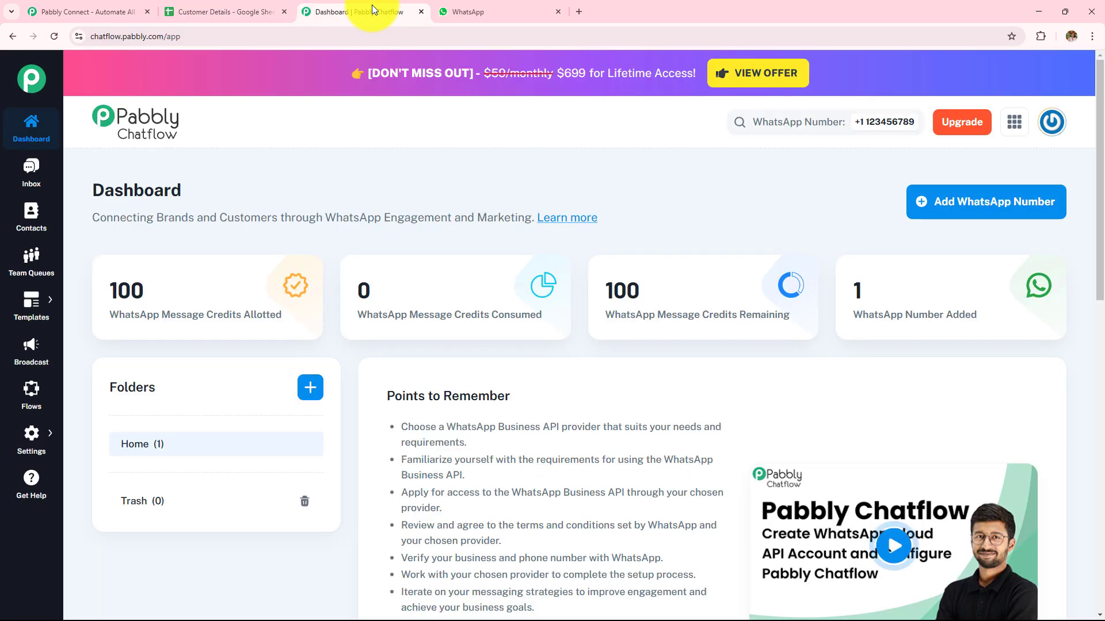
pyautogui.click(141, 6)
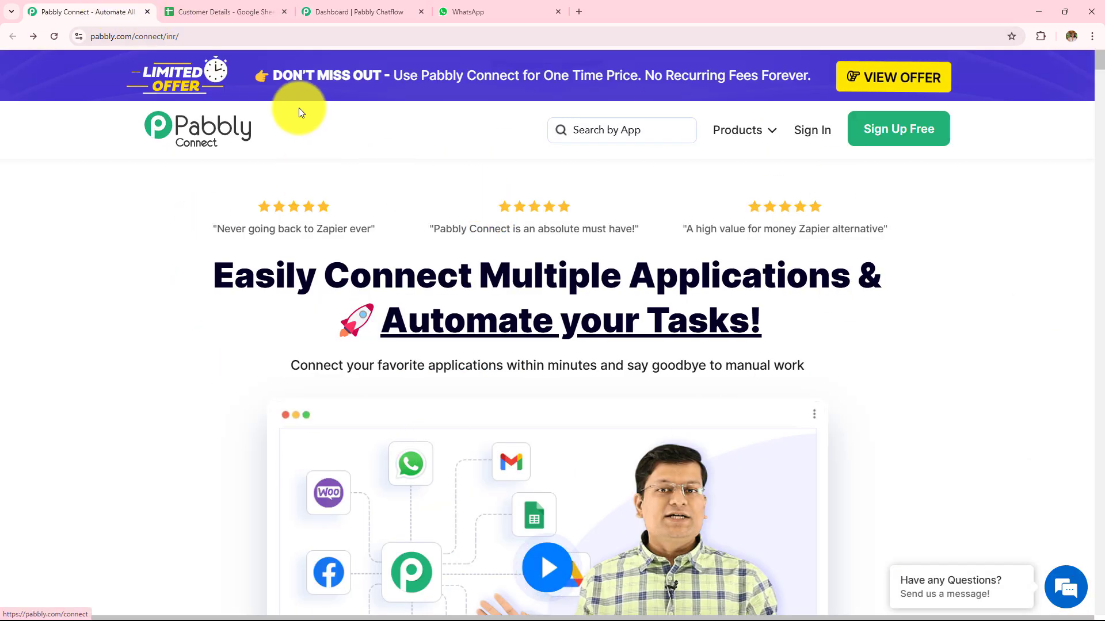
# Sign in to Pabbly from its website and access Pabbly Connect from the list of all Pabbly apps
pyautogui.click(184, 36)
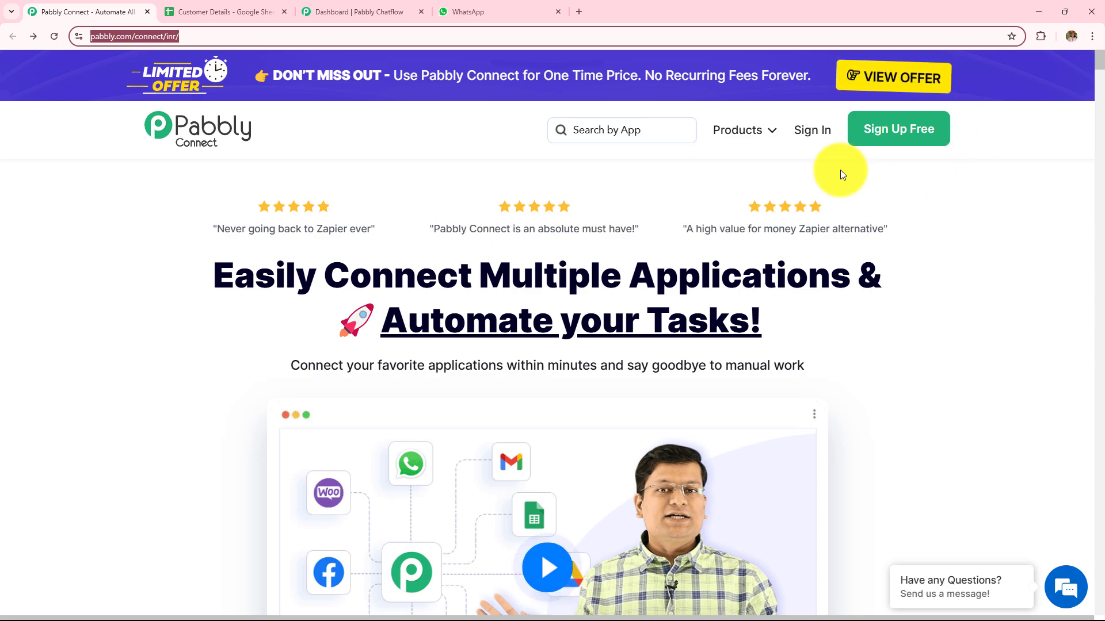
pyautogui.click(809, 137)
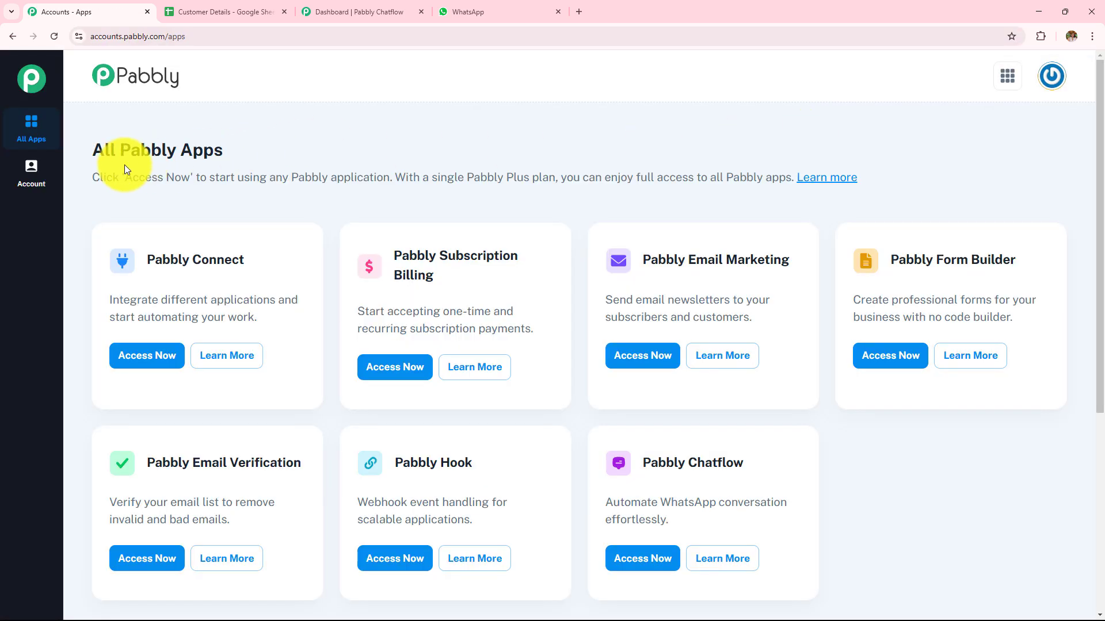
pyautogui.moveTo(89, 157); pyautogui.dragTo(298, 177)
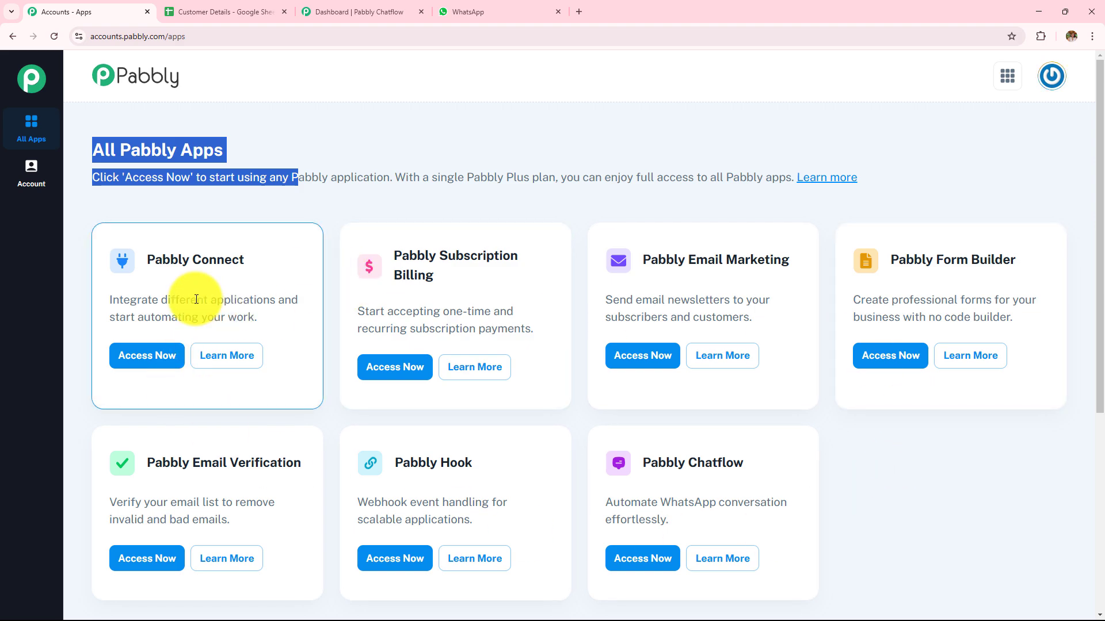
pyautogui.moveTo(145, 260); pyautogui.dragTo(278, 329)
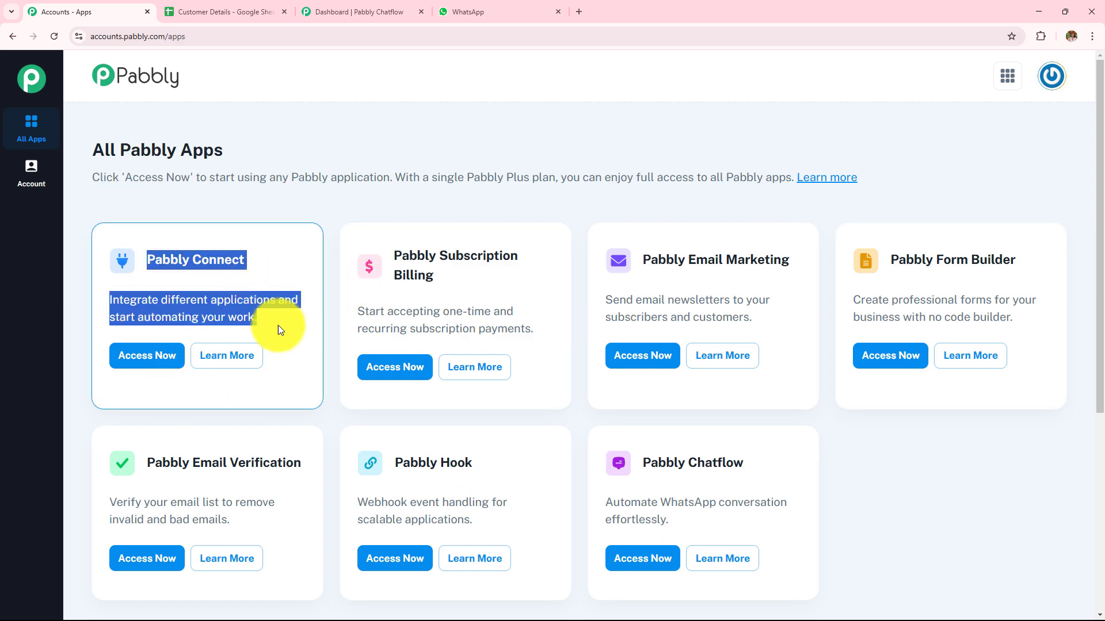
pyautogui.click(150, 361)
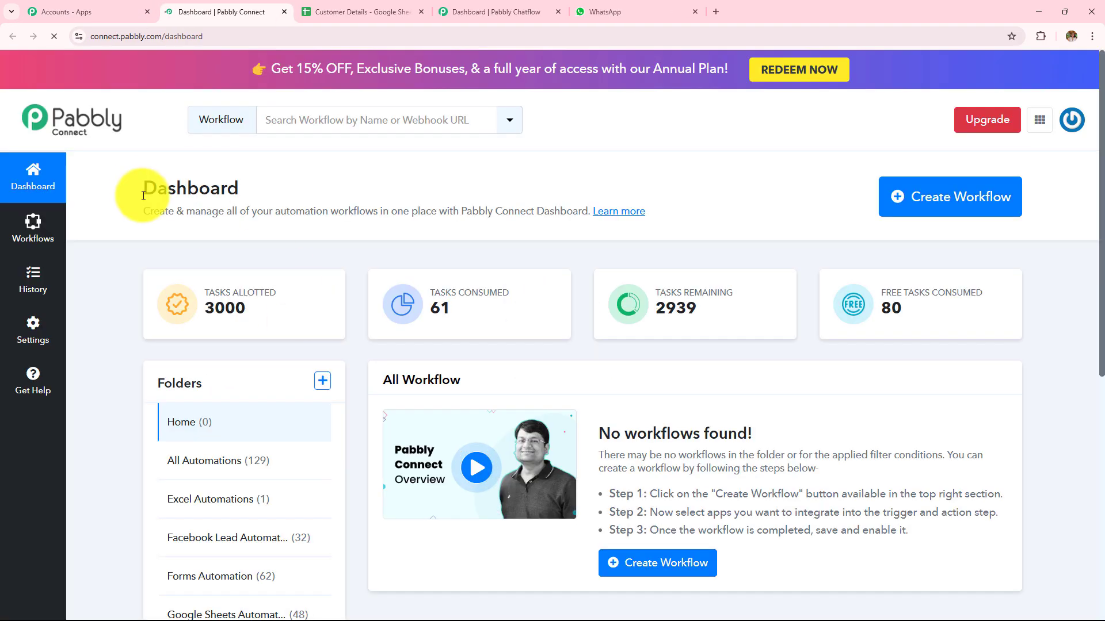
# Examine the Pabbly Connect dashboard, including its workflow area and the list of automation folders
pyautogui.moveTo(143, 189); pyautogui.dragTo(249, 195)
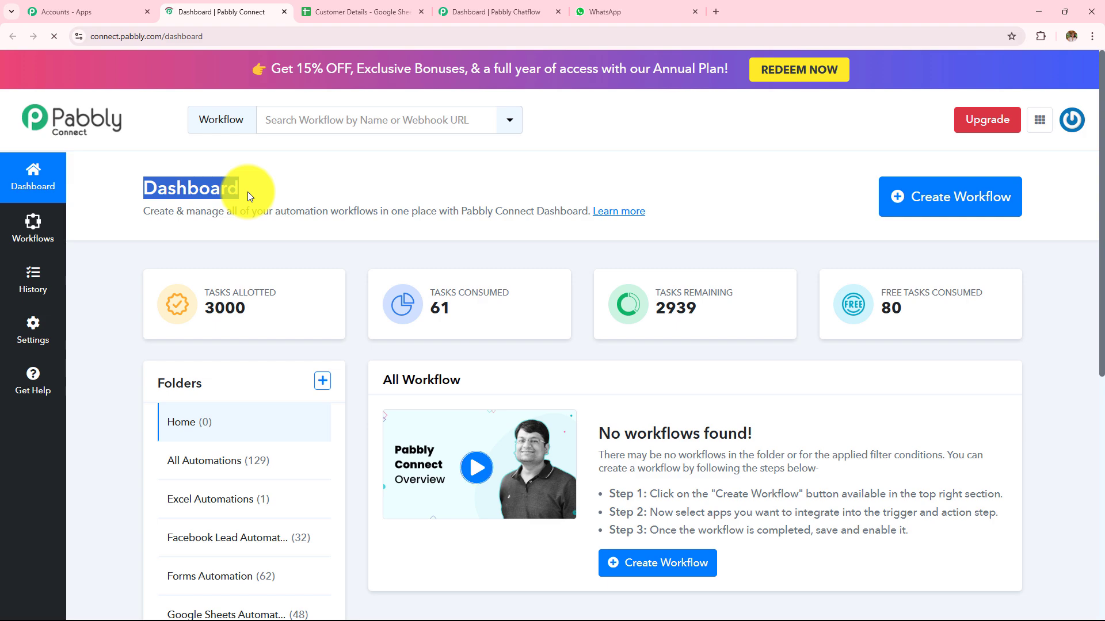
pyautogui.moveTo(383, 380); pyautogui.dragTo(490, 389)
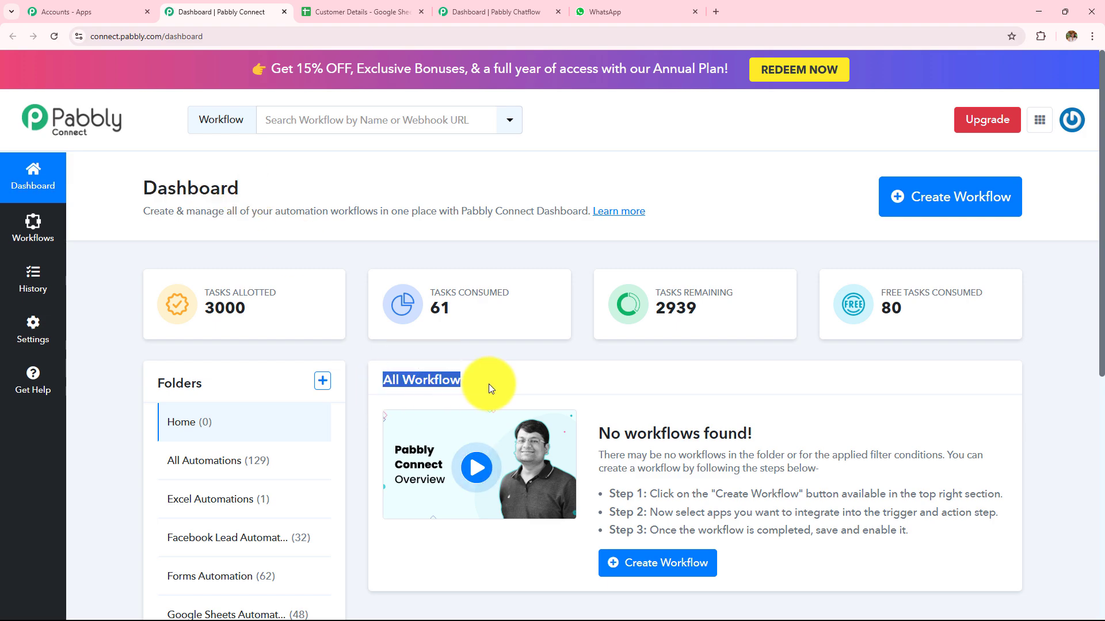
pyautogui.scroll(-4, 488, 384)
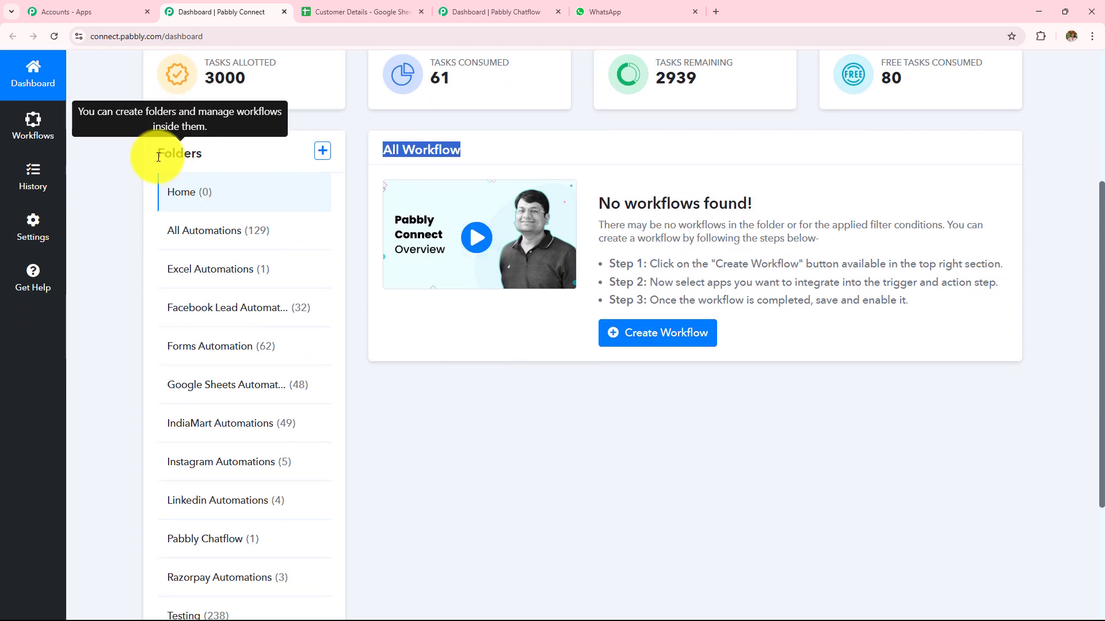
pyautogui.moveTo(158, 157); pyautogui.dragTo(226, 161)
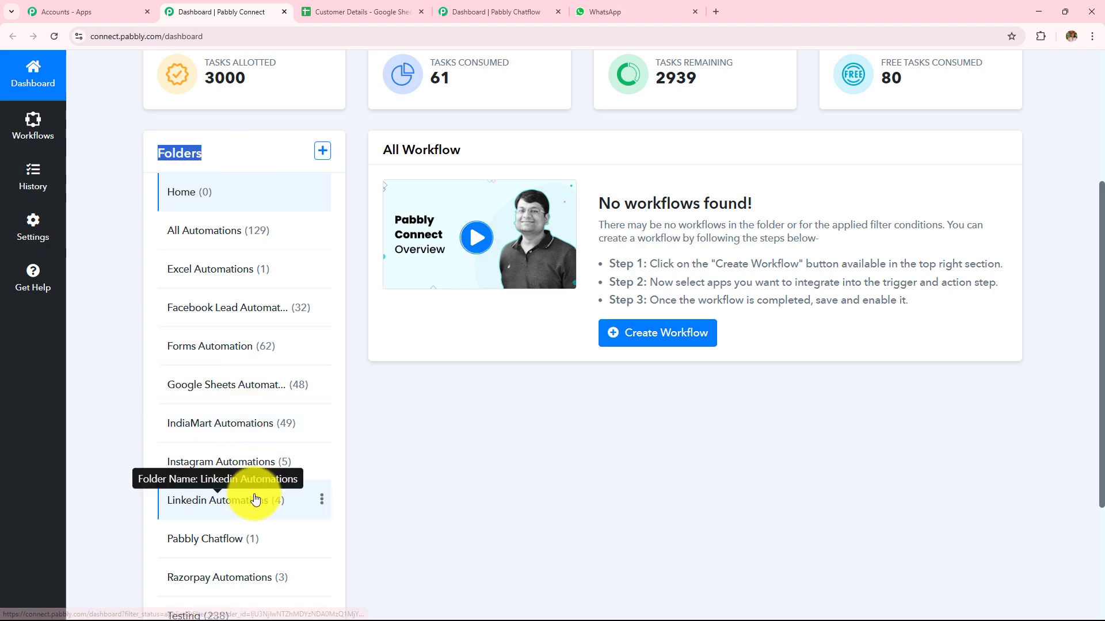
pyautogui.scroll(4, 519, 464)
pyautogui.moveTo(382, 380); pyautogui.dragTo(496, 377)
pyautogui.click(496, 377)
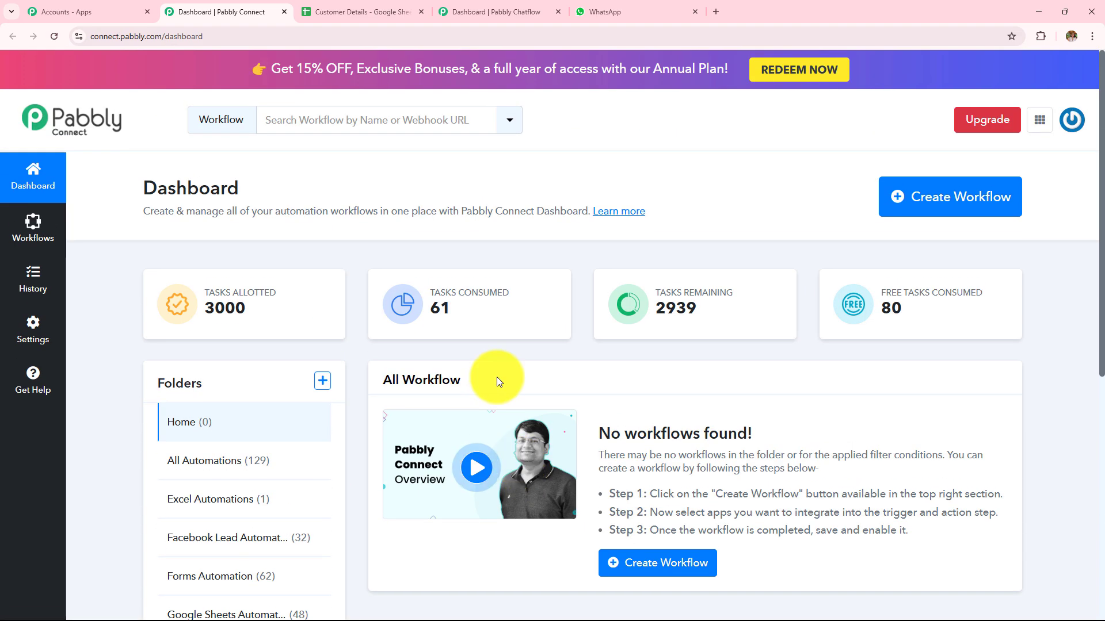
pyautogui.click(323, 381)
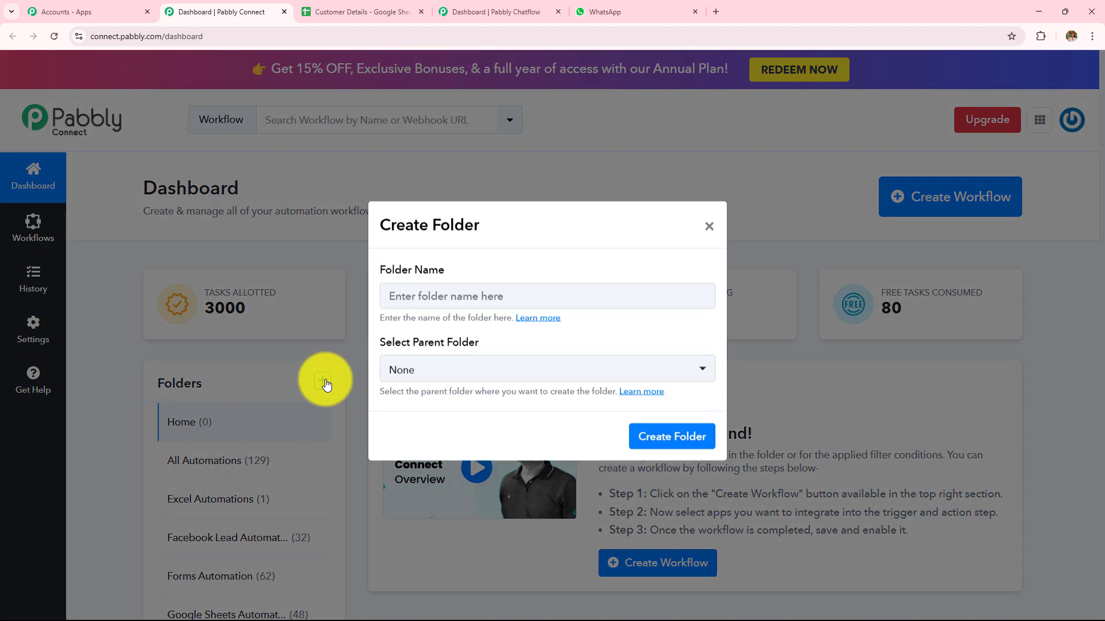
pyautogui.moveTo(379, 273); pyautogui.dragTo(447, 274)
pyautogui.click(503, 368)
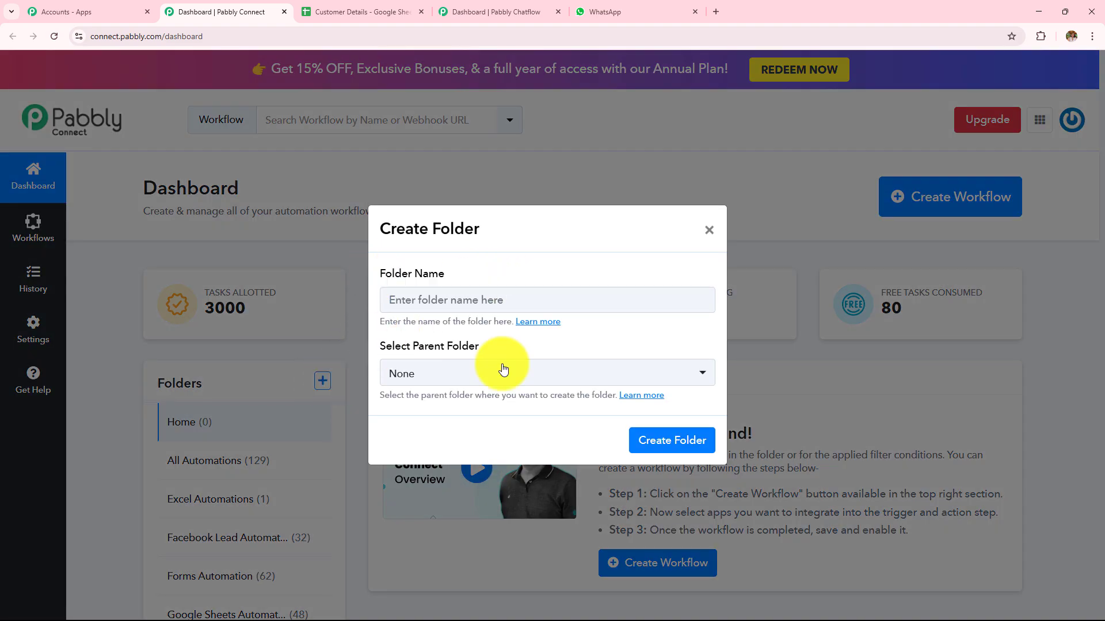
pyautogui.moveTo(502, 368); pyautogui.dragTo(518, 364)
pyautogui.click(709, 231)
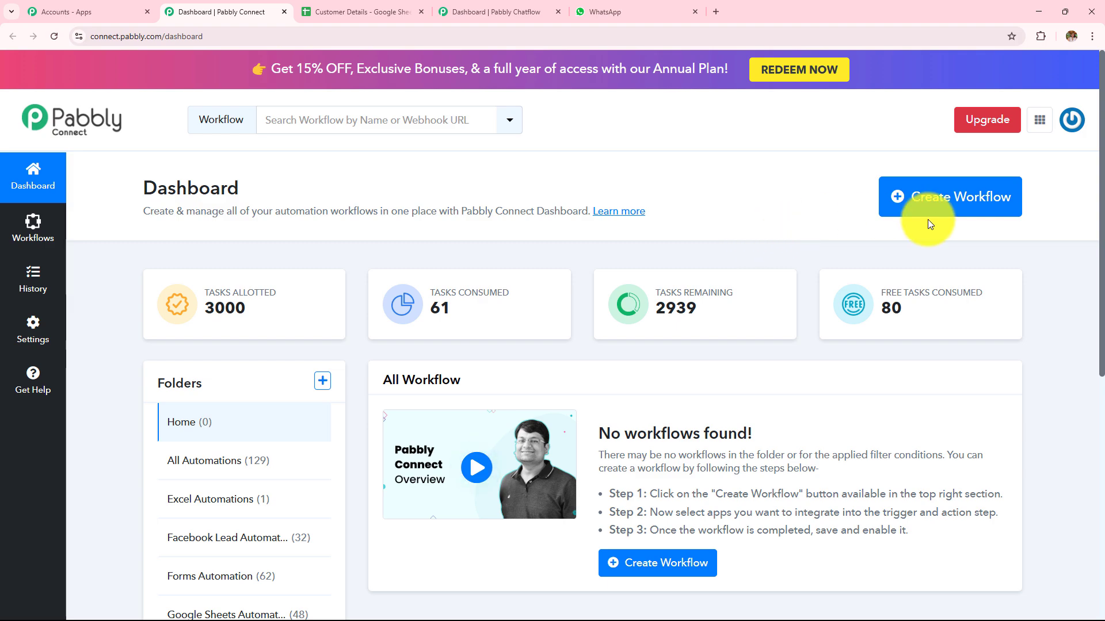
# Start a new workflow named "How to Send Order Updates on WhatsApp from Google Sheets Automatically Using Pabbly Chatflow"
pyautogui.click(961, 209)
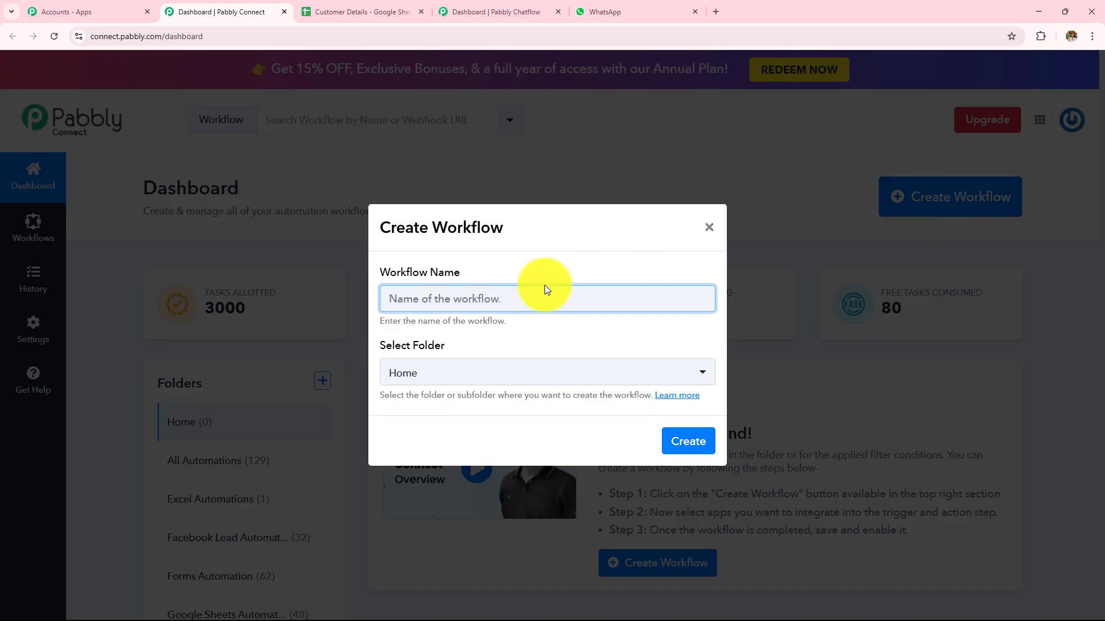
pyautogui.moveTo(379, 271); pyautogui.dragTo(494, 272)
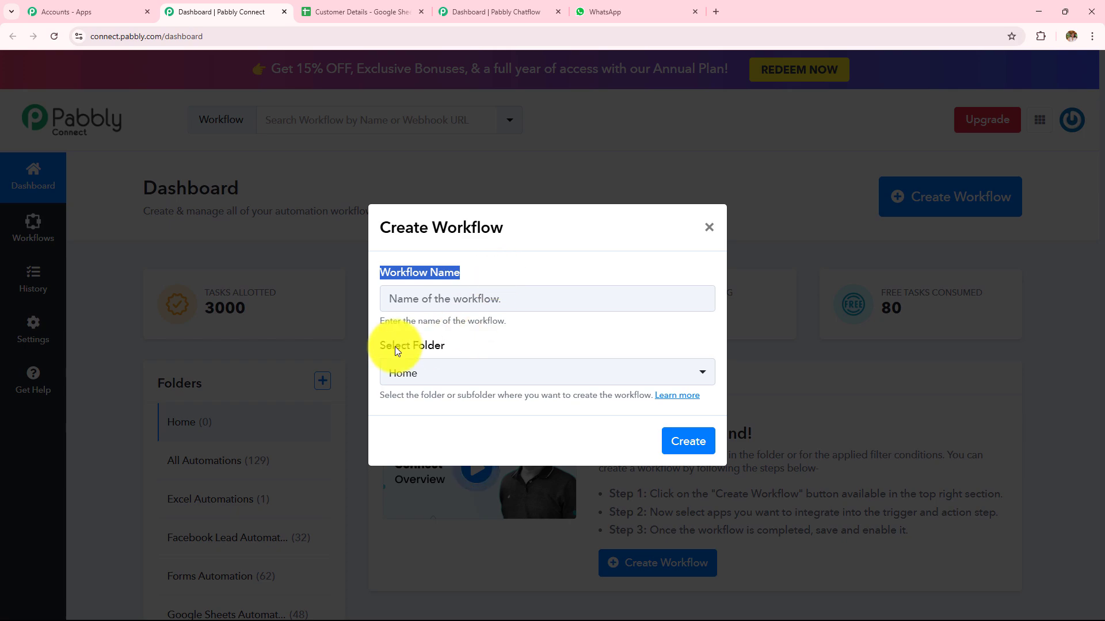
pyautogui.moveTo(381, 347); pyautogui.dragTo(453, 348)
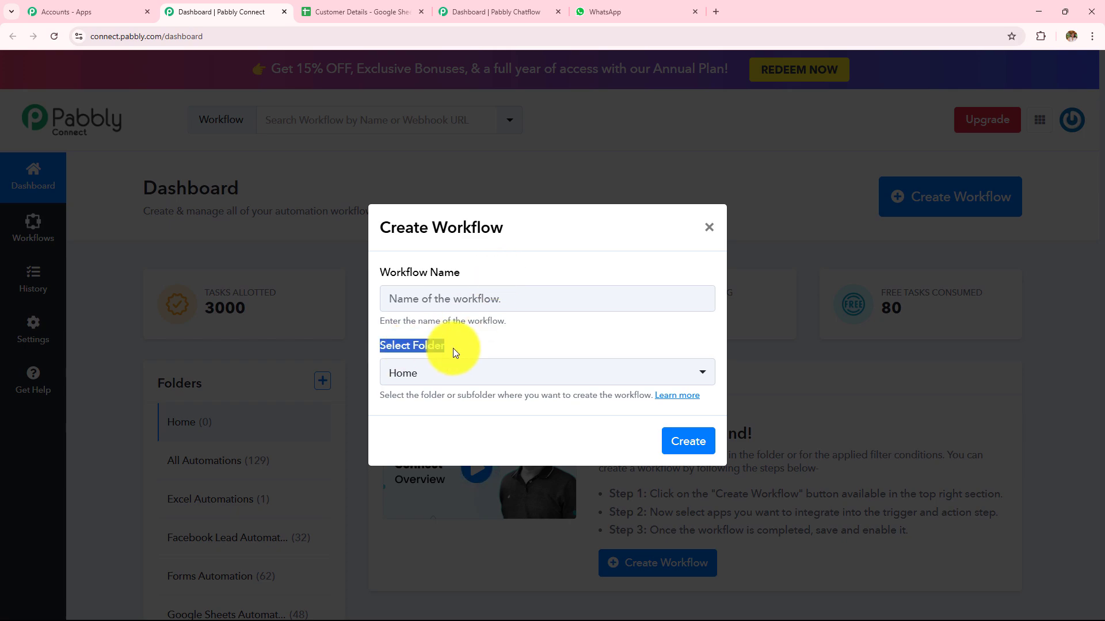
pyautogui.click(508, 306)
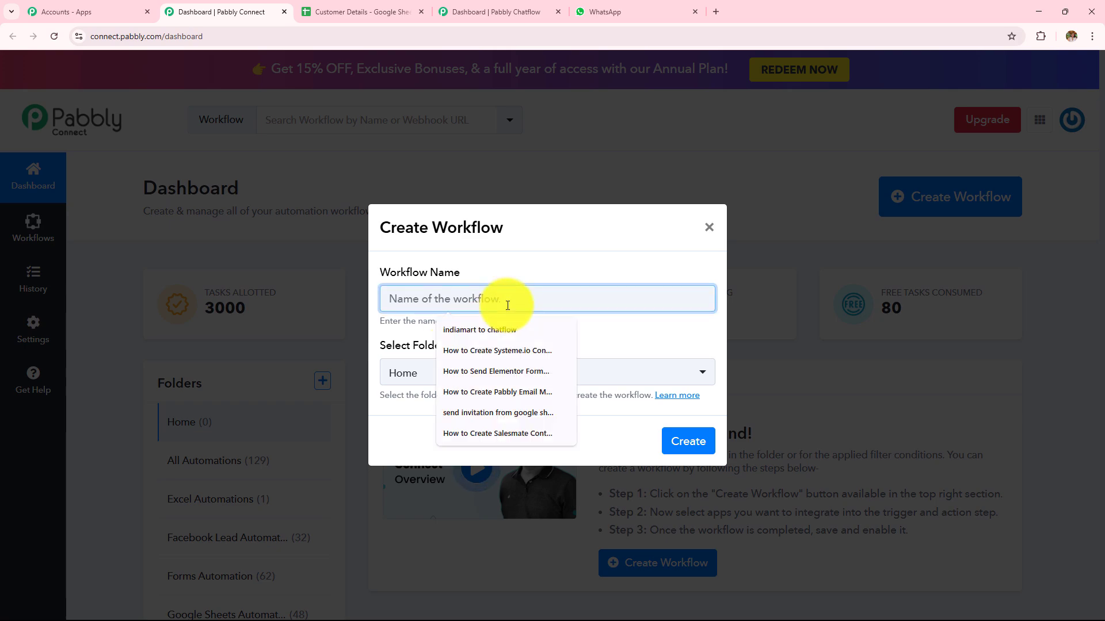
pyautogui.hotkey('ctrl', 'v')
pyautogui.moveTo(681, 299); pyautogui.dragTo(629, 329)
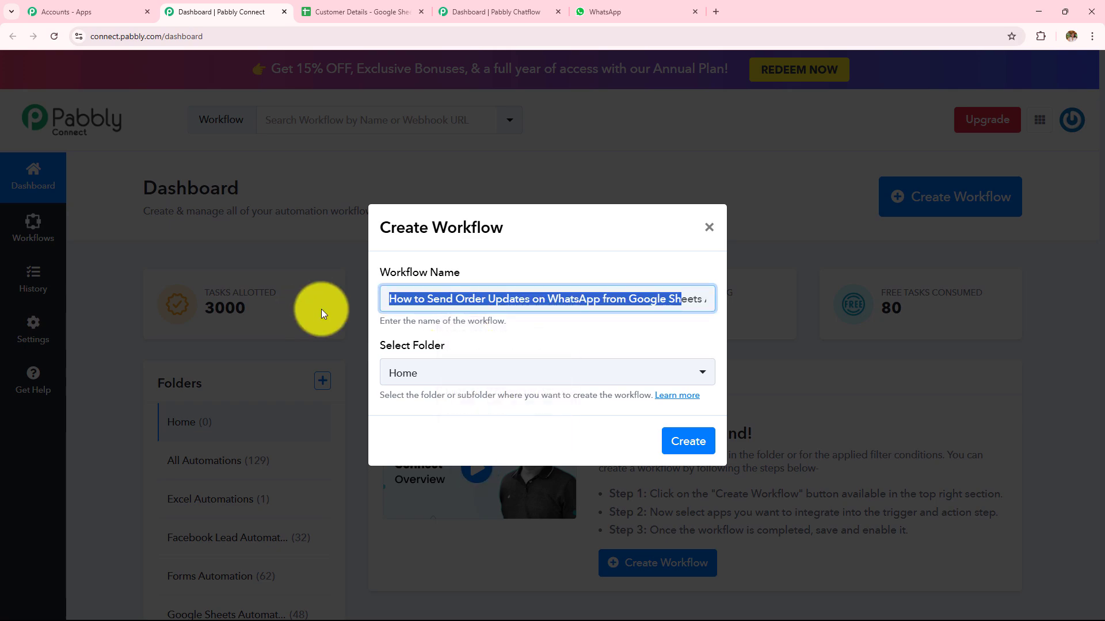
pyautogui.moveTo(706, 335); pyautogui.dragTo(770, 335)
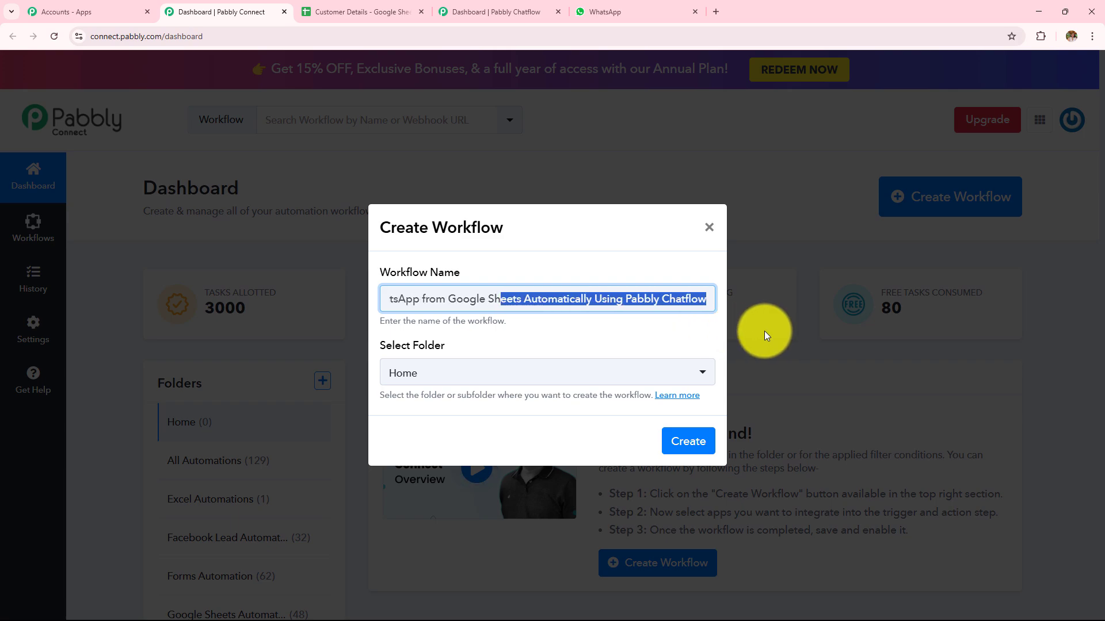
# Choose Pabbly Chatflow as the new workflow's folder and create the workflow
pyautogui.click(527, 380)
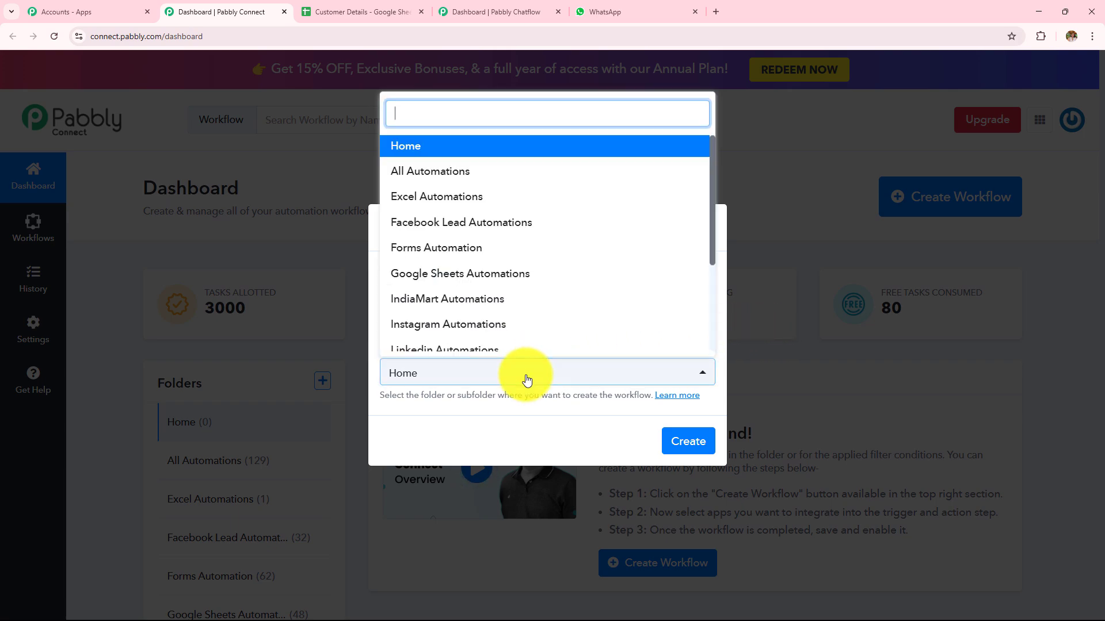
pyautogui.scroll(-3, 503, 257)
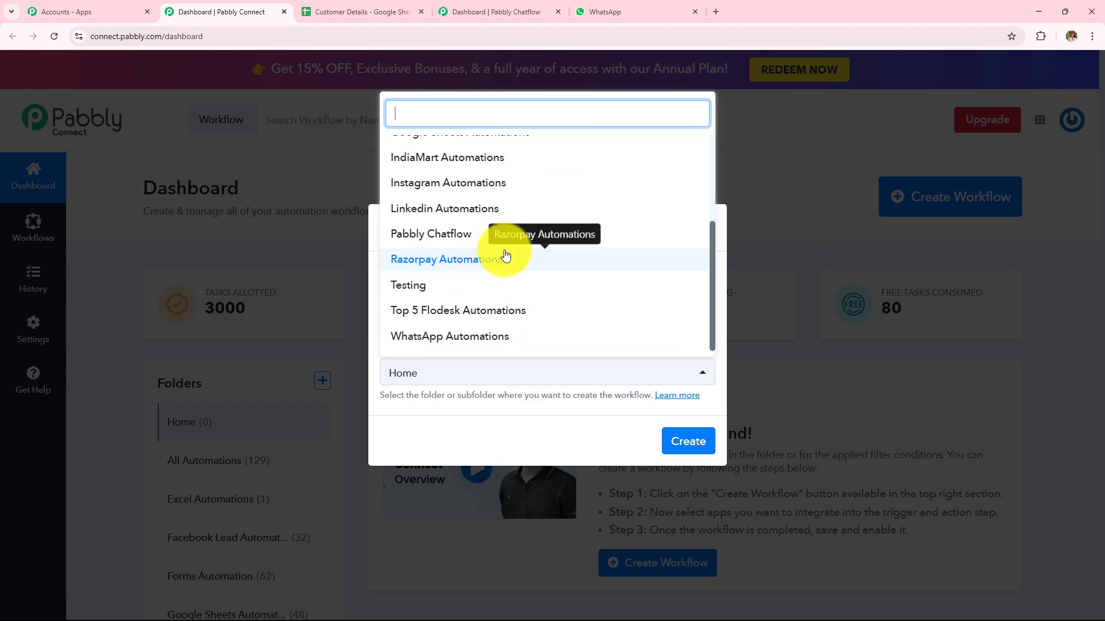
pyautogui.click(505, 245)
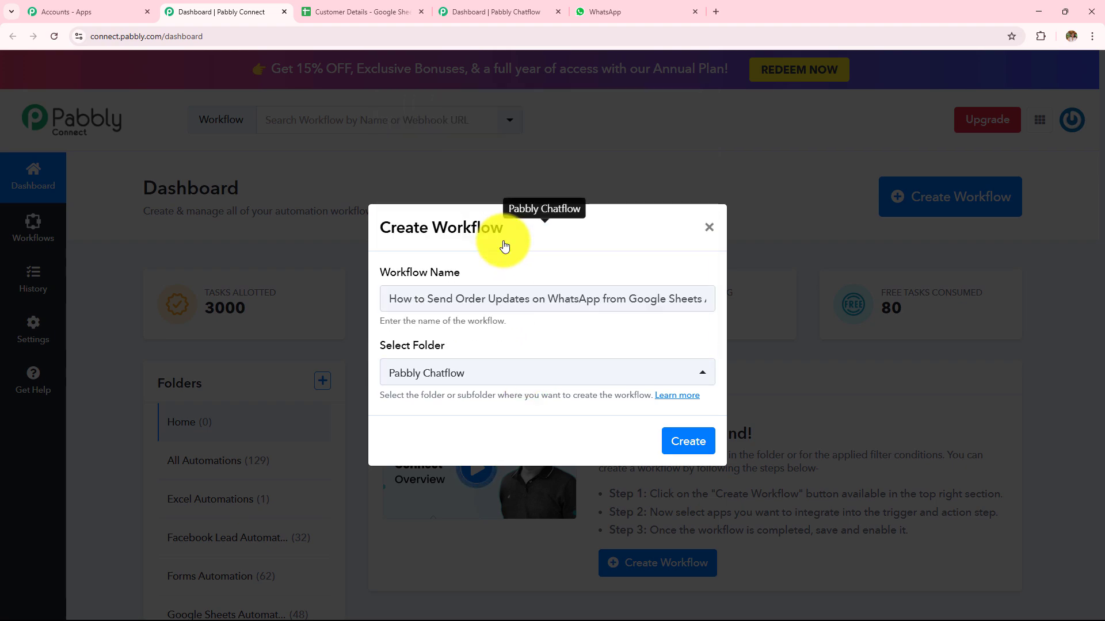
pyautogui.click(675, 443)
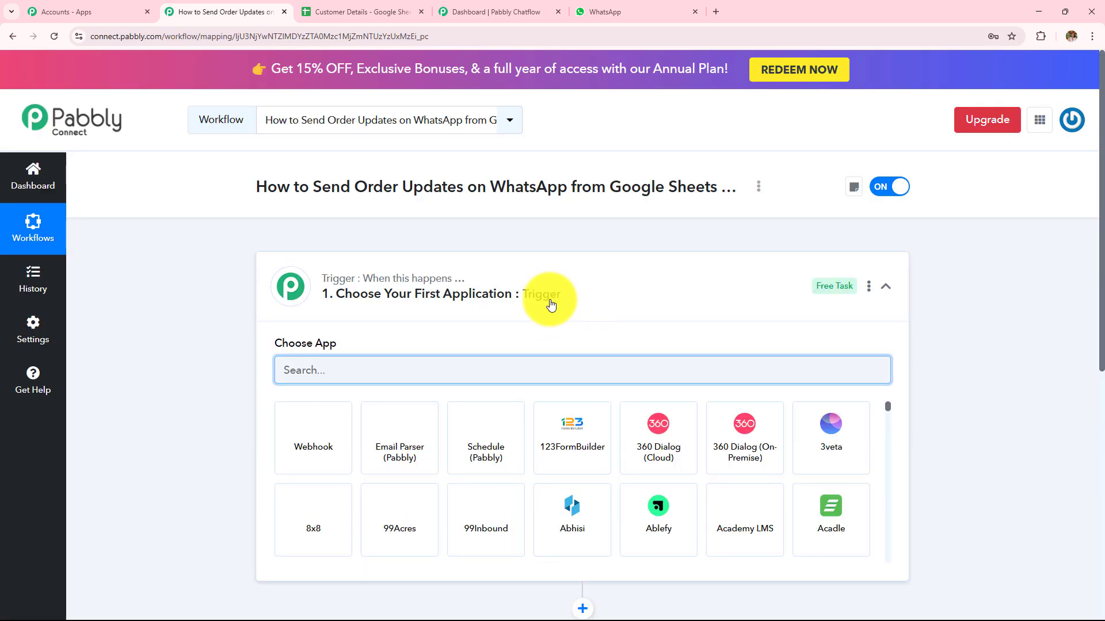
# Collapse the trigger block and examine the workflow's trigger, action and title alongside the Customer Details spreadsheet
pyautogui.click(548, 304)
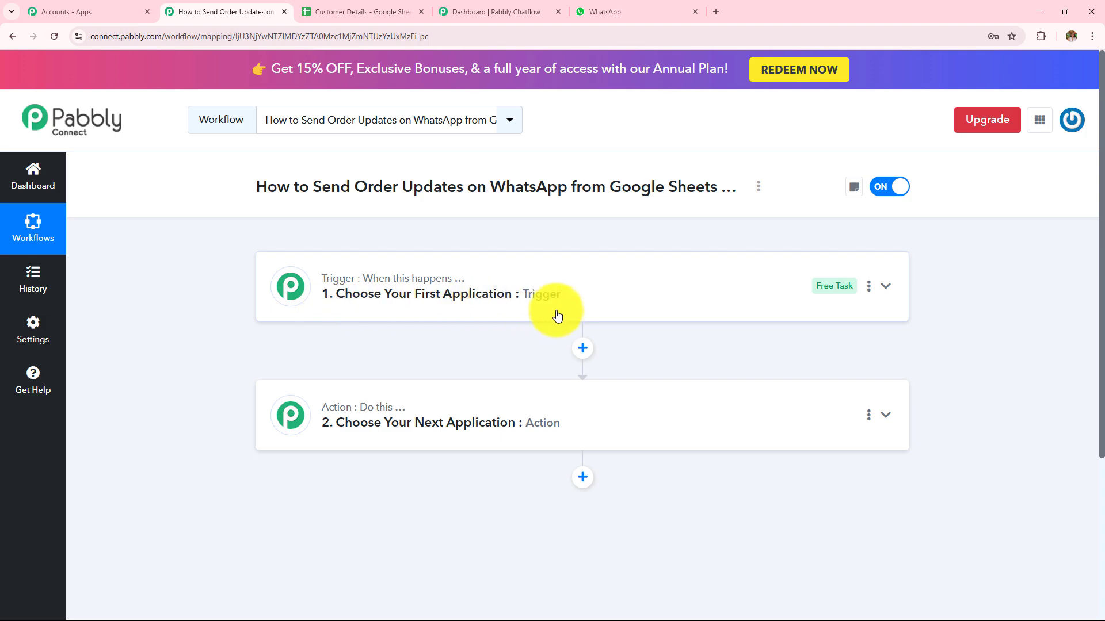
pyautogui.moveTo(363, 410)
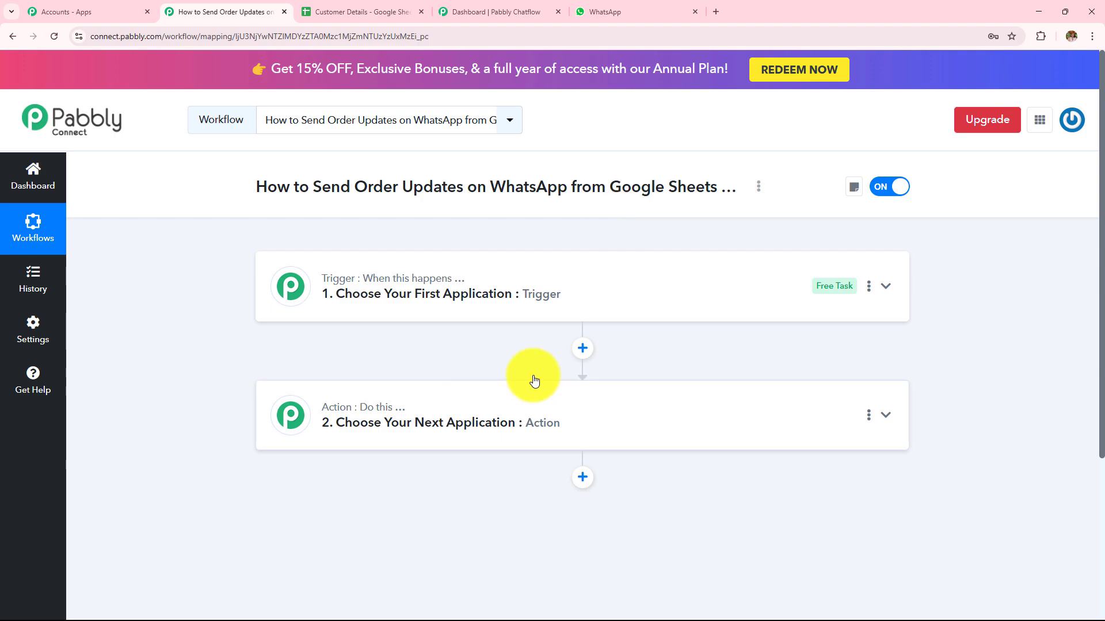
pyautogui.click(379, 12)
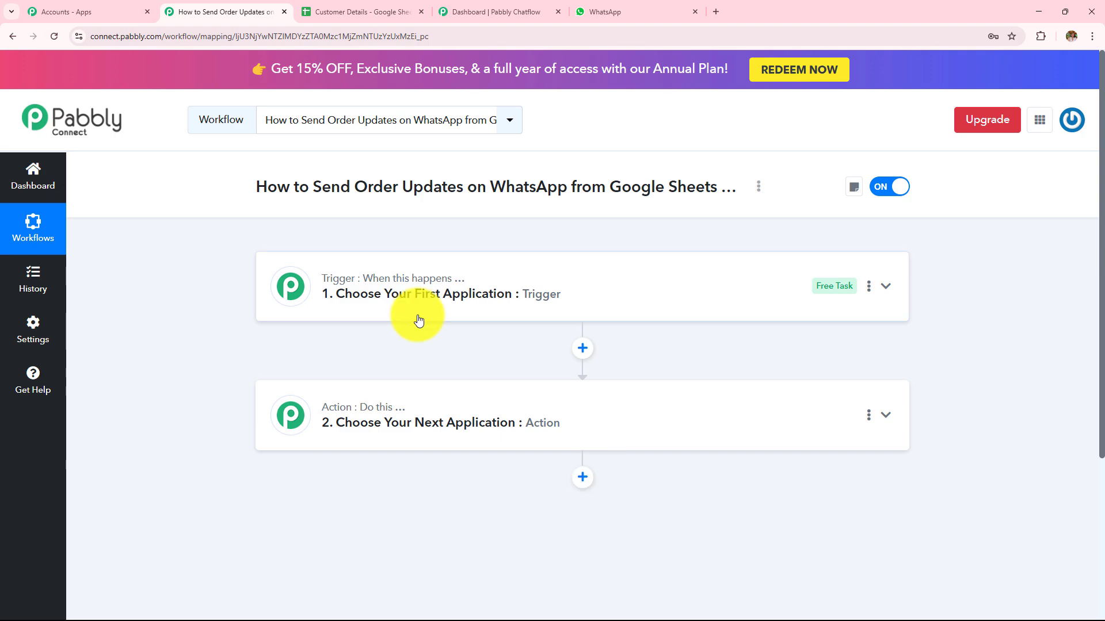
pyautogui.click(382, 12)
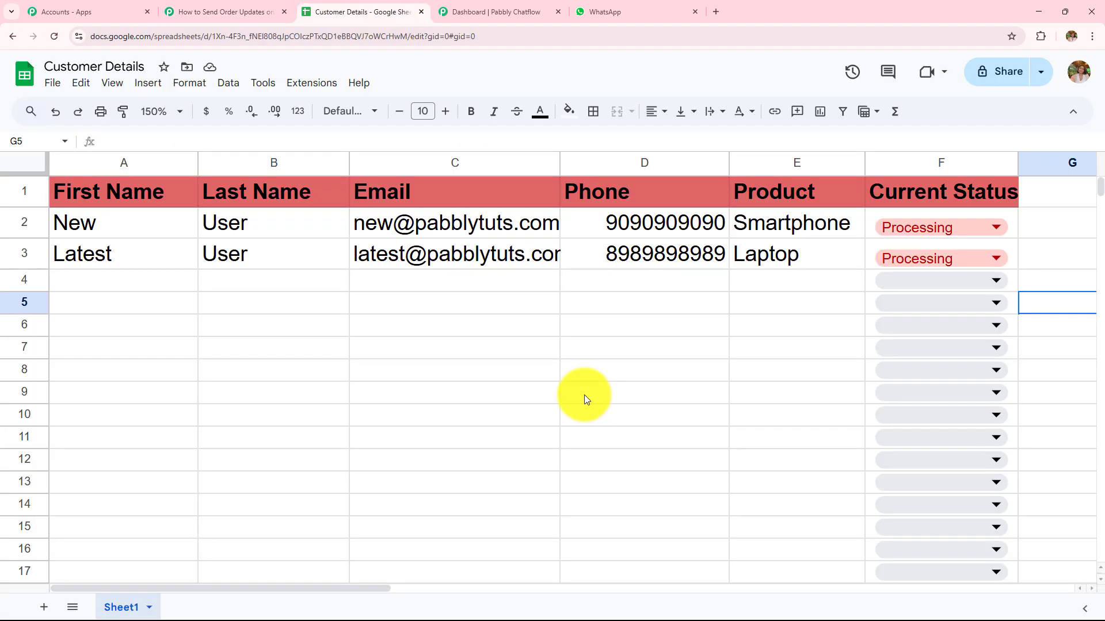
pyautogui.click(226, 12)
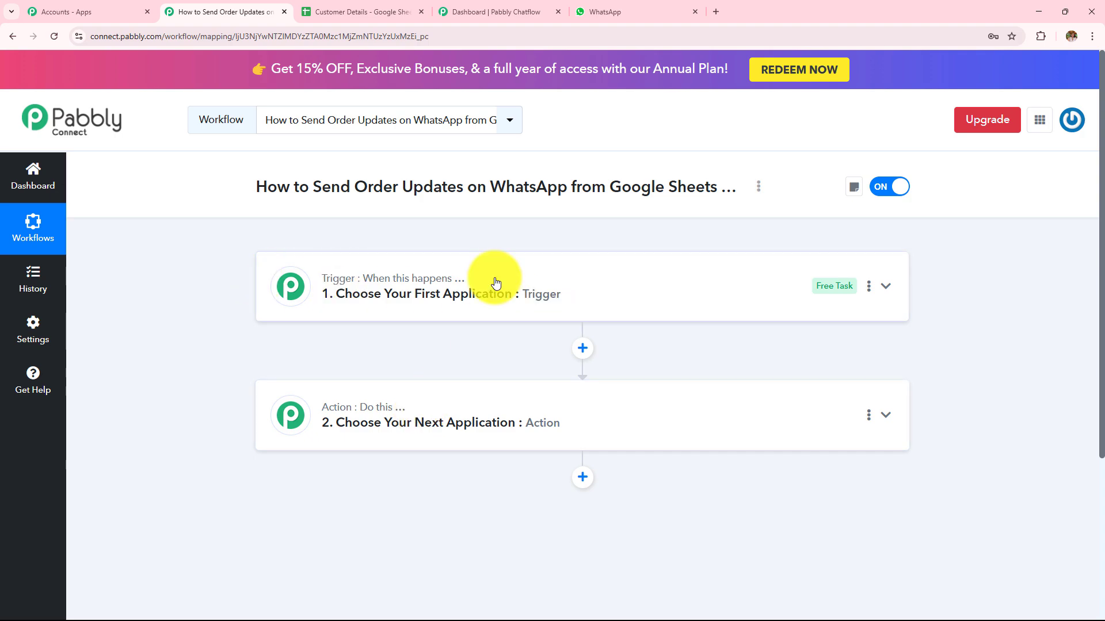
pyautogui.click(397, 10)
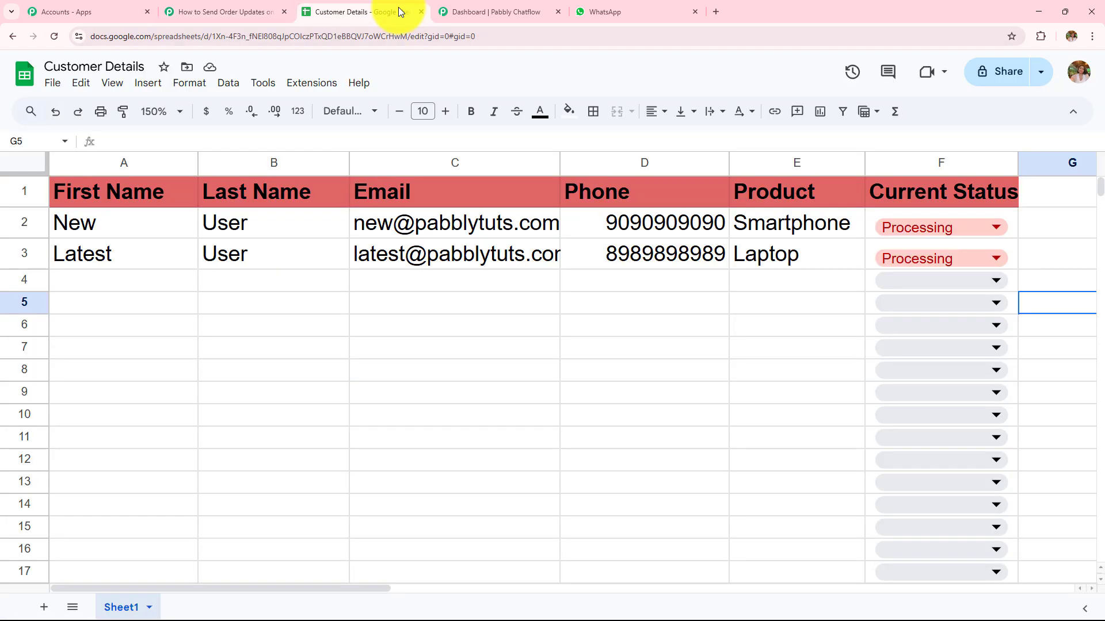
pyautogui.click(234, 7)
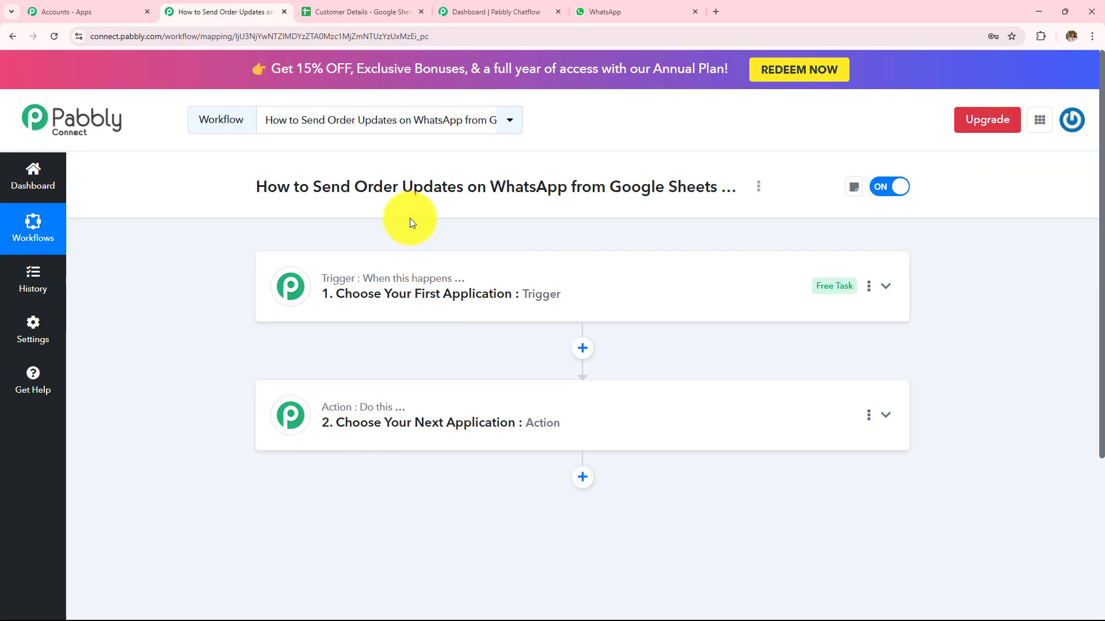
pyautogui.moveTo(352, 192); pyautogui.dragTo(640, 188)
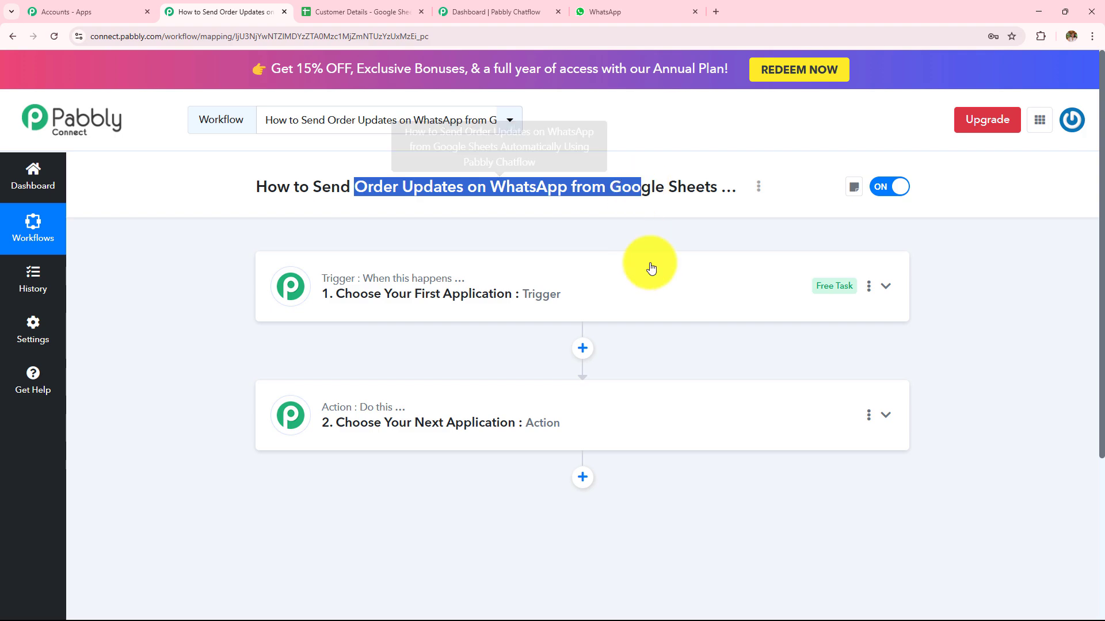
pyautogui.moveTo(375, 282)
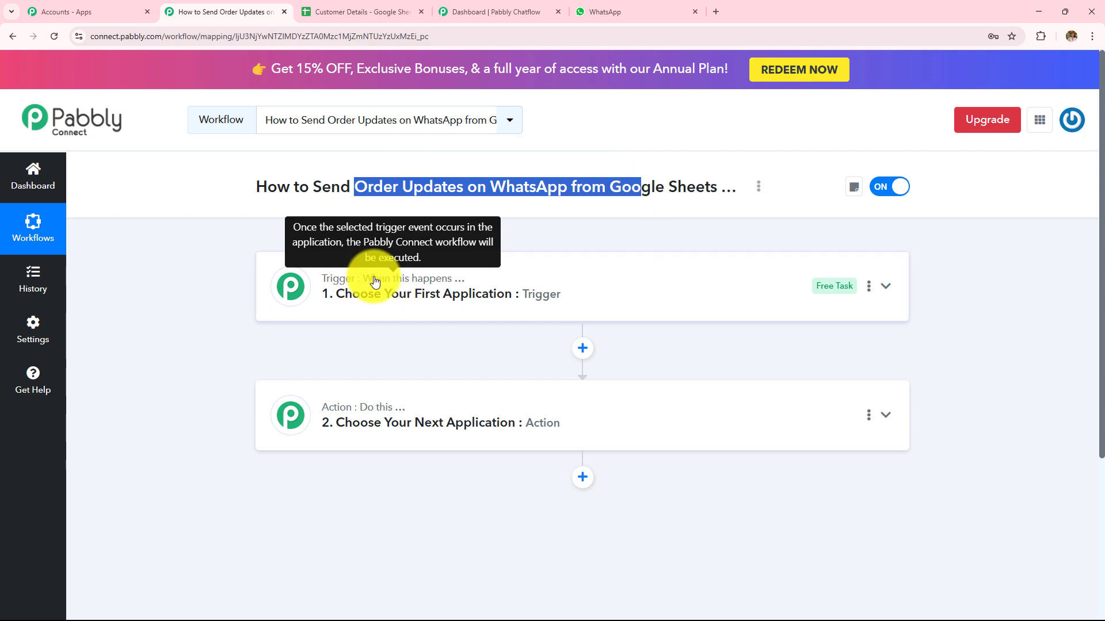
# Set the workflow's trigger to Google Sheets with the event New or Updated Spreadsheet Row
pyautogui.moveTo(338, 414)
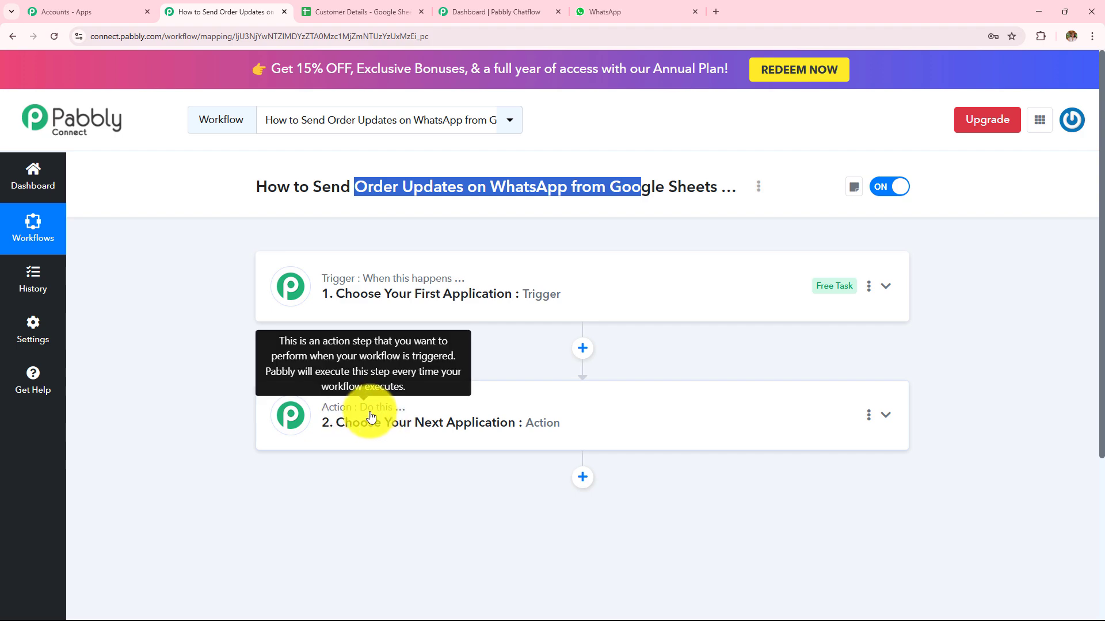
pyautogui.click(530, 291)
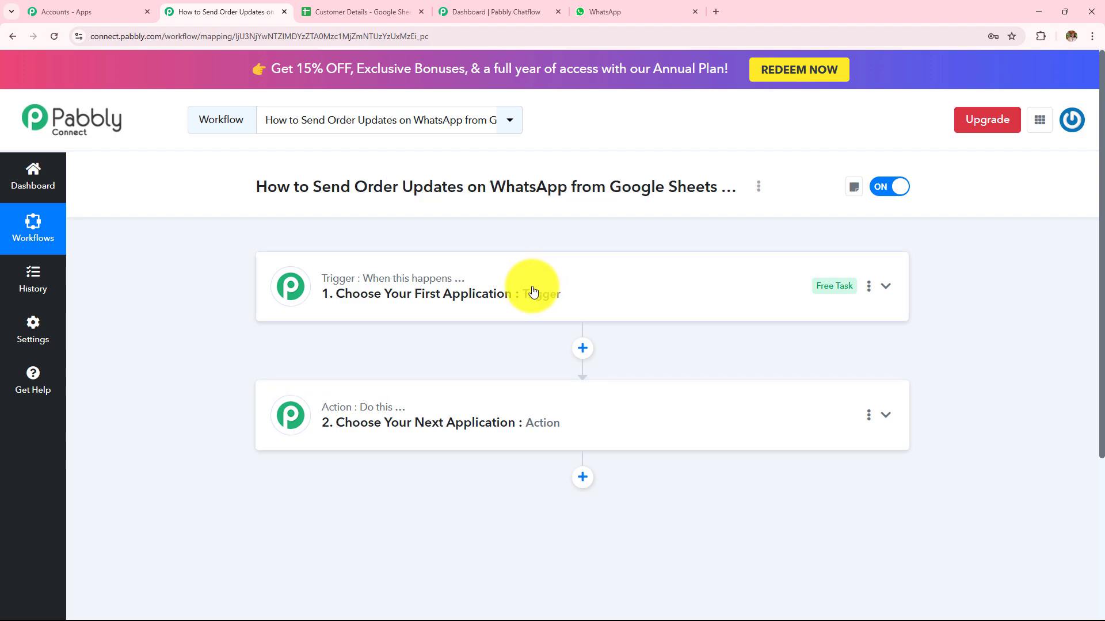
pyautogui.click(501, 368)
pyautogui.write('Googl')
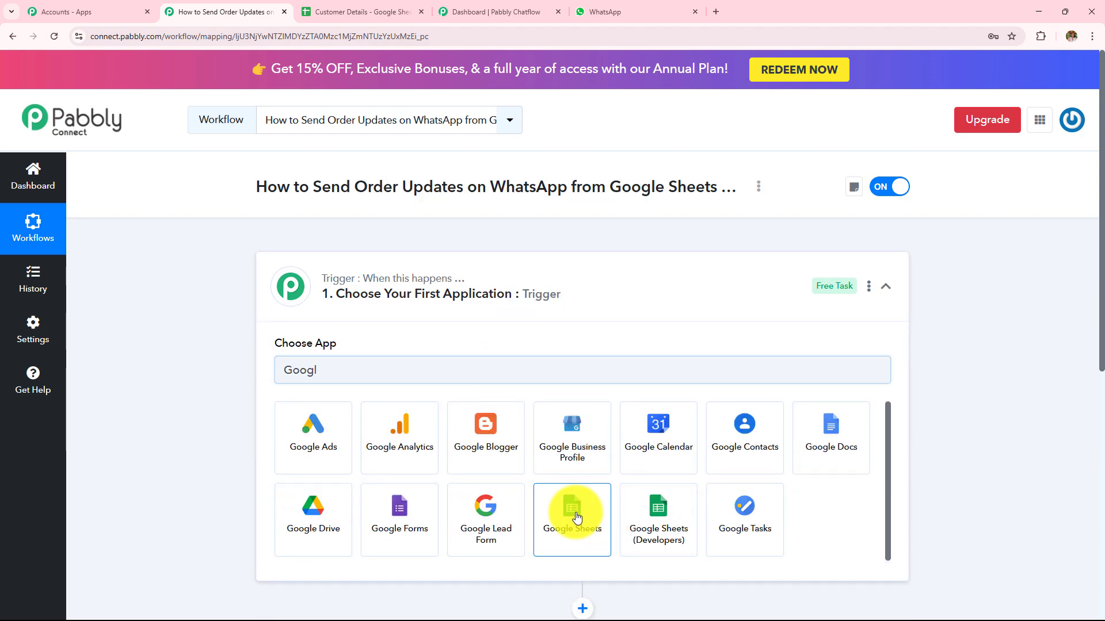
pyautogui.click(577, 517)
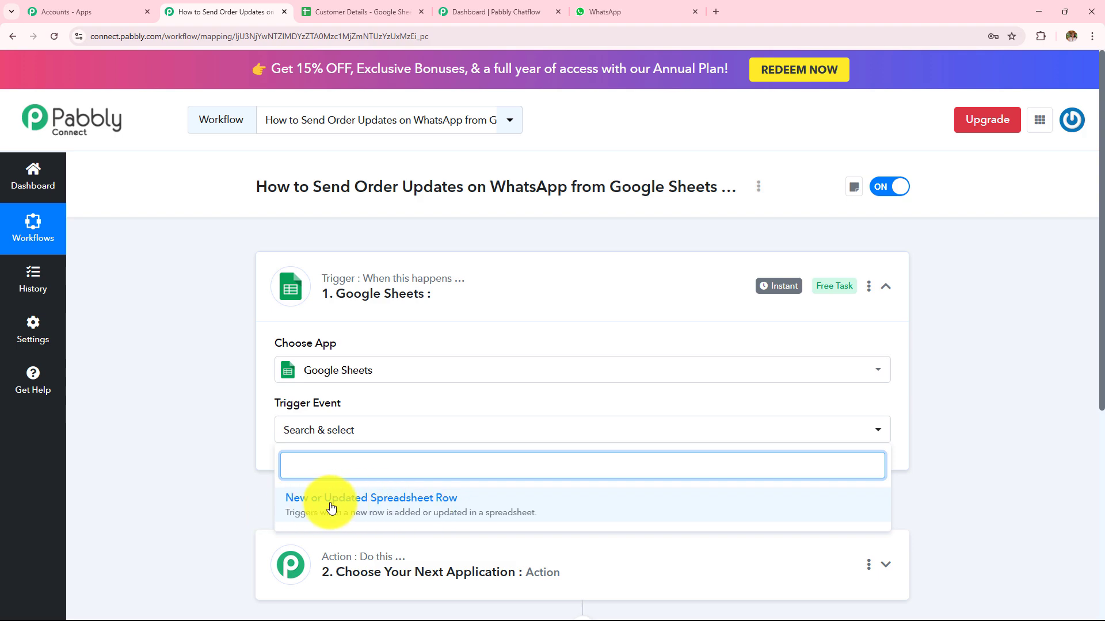
pyautogui.click(359, 507)
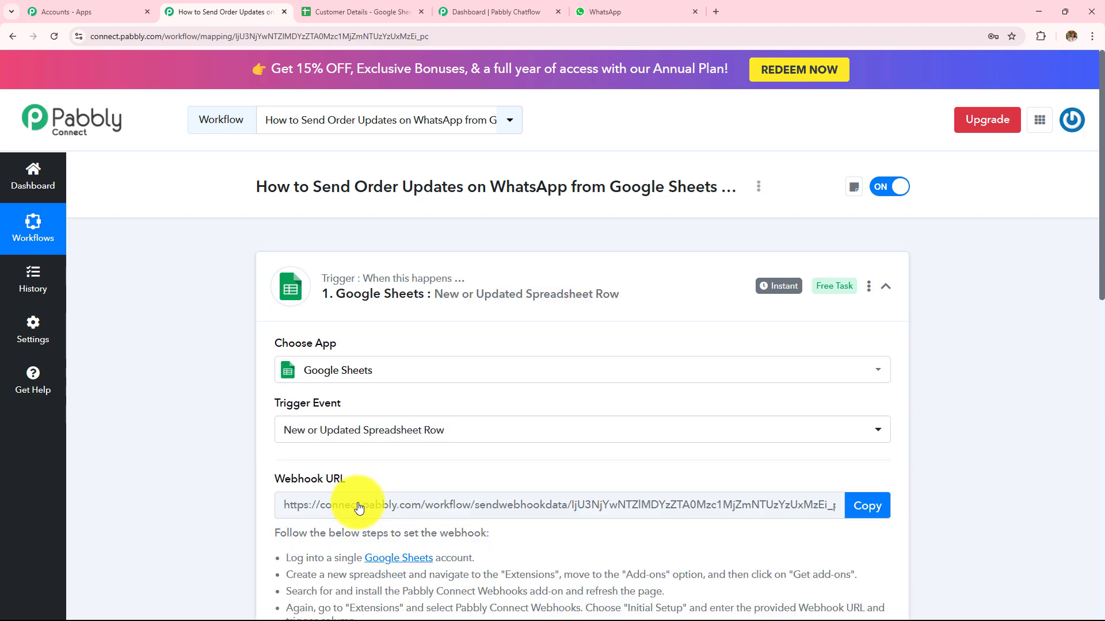
# Examine the Customer Details spreadsheet and the trigger's webhook URL with its setup instructions
pyautogui.click(351, 11)
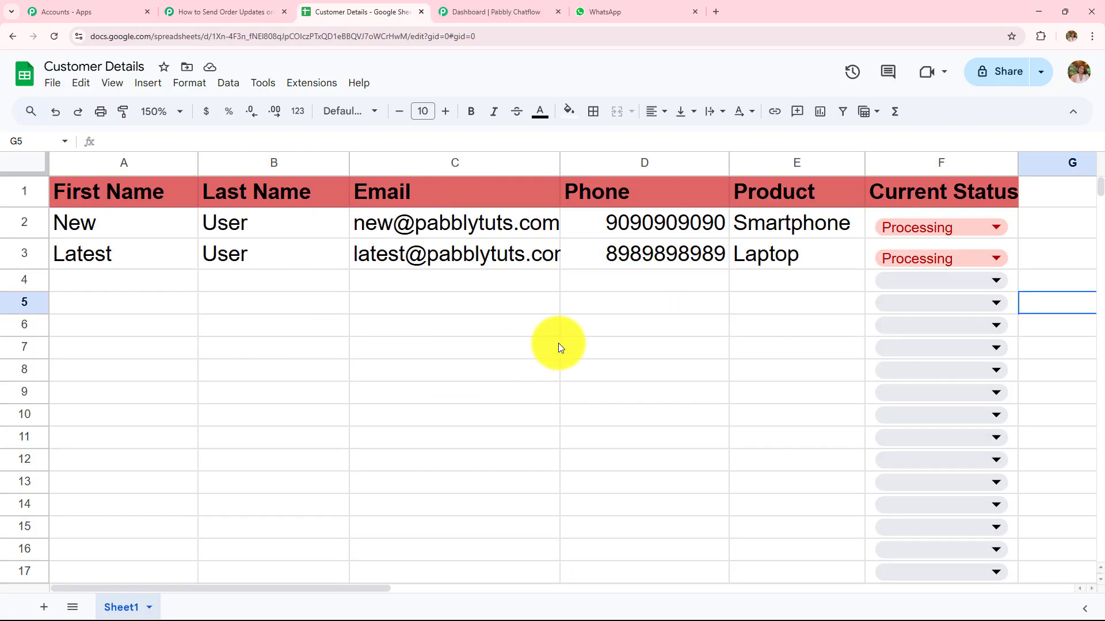
pyautogui.click(262, 11)
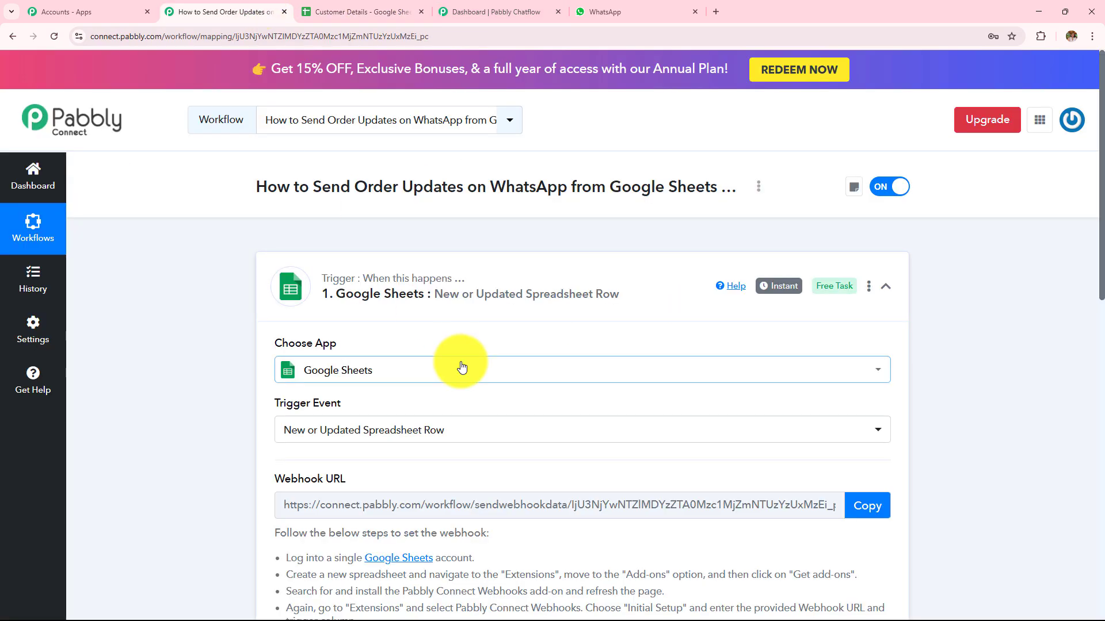
pyautogui.scroll(-3, 462, 368)
pyautogui.scroll(-1, 461, 375)
pyautogui.scroll(1, 469, 369)
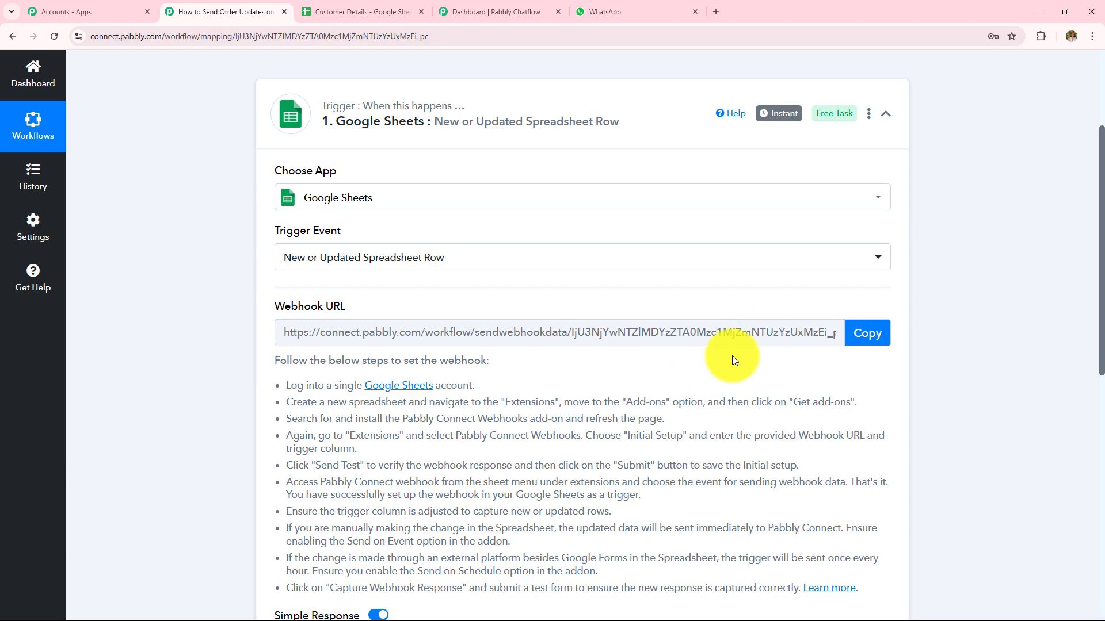
pyautogui.scroll(-1, 318, 379)
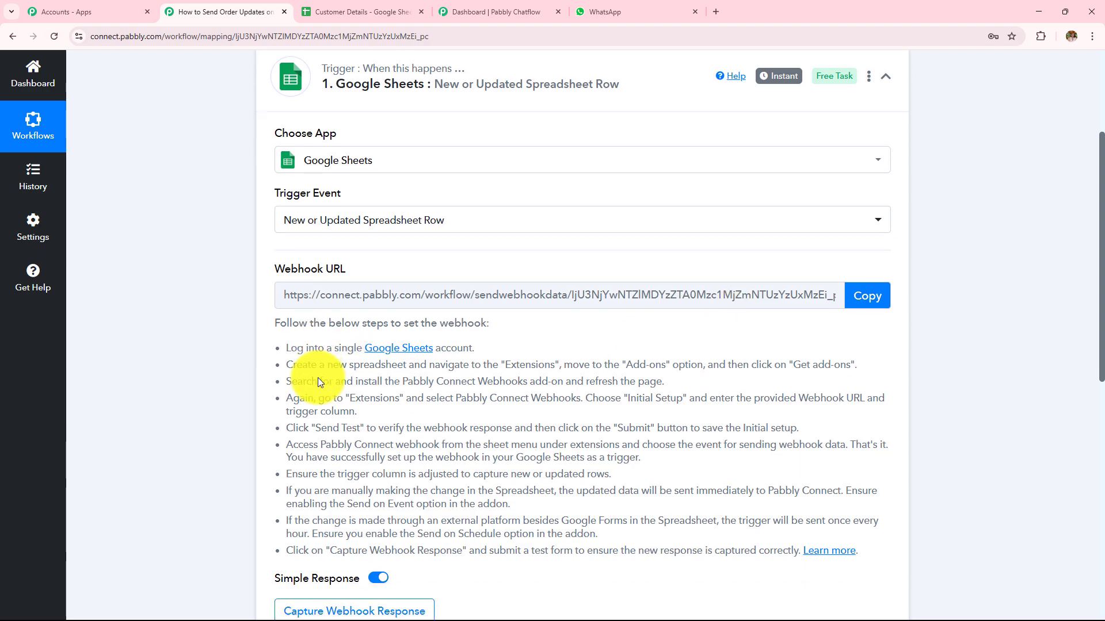
pyautogui.moveTo(274, 323); pyautogui.dragTo(613, 584)
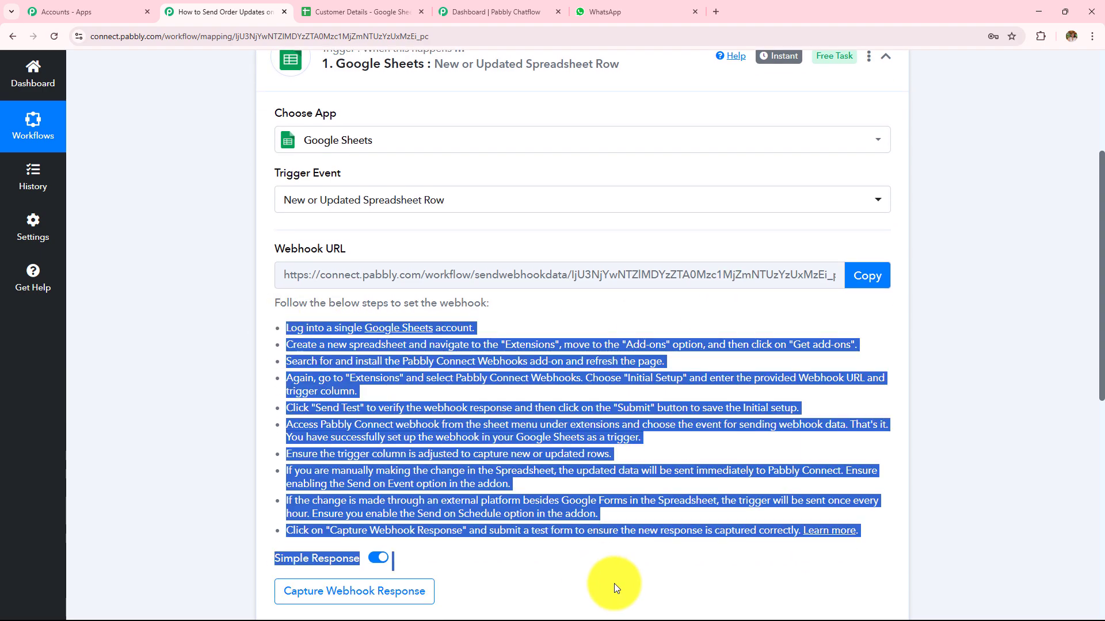
pyautogui.scroll(2, 517, 500)
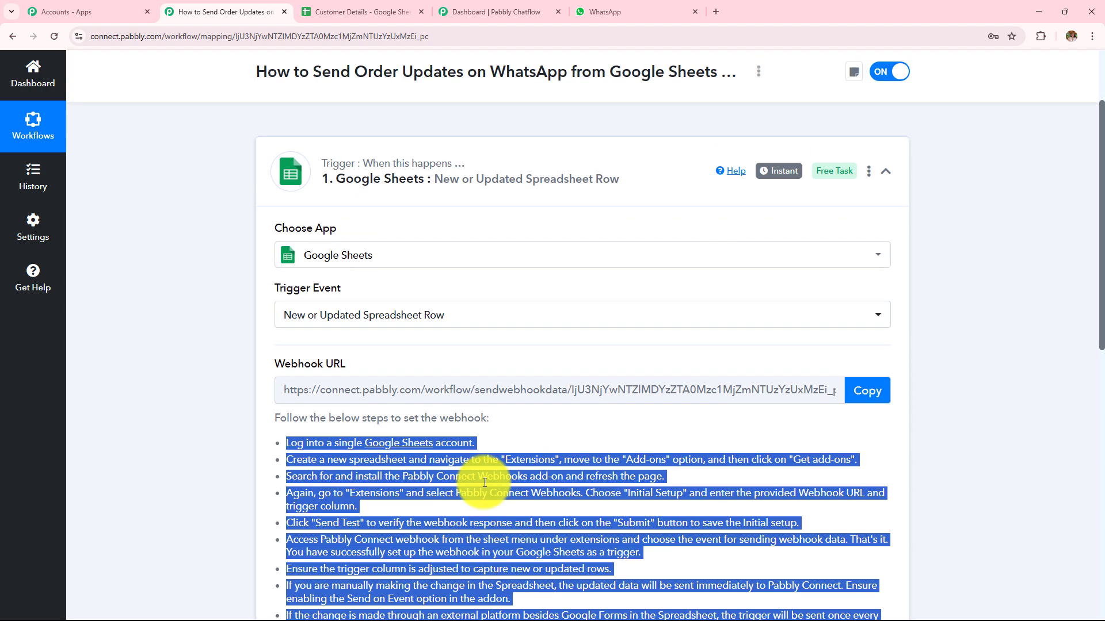
# In the Customer Details spreadsheet, search the Google Workspace Marketplace for the Pabbly Connect Webhooks add-on, then return to the sheet
pyautogui.click(340, 12)
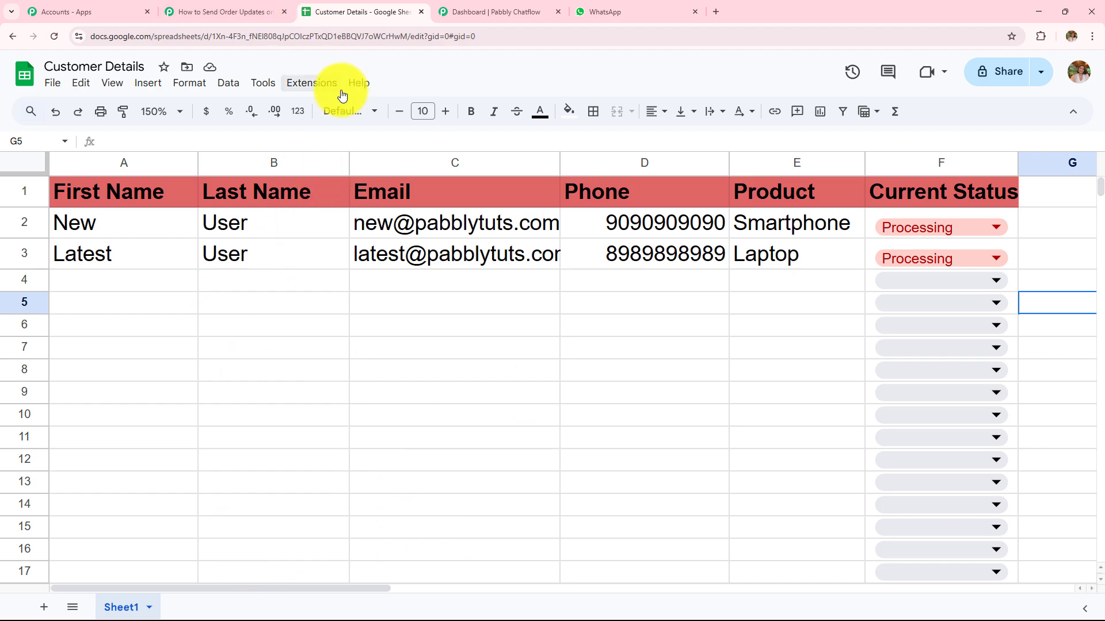
pyautogui.click(326, 86)
pyautogui.moveTo(343, 114)
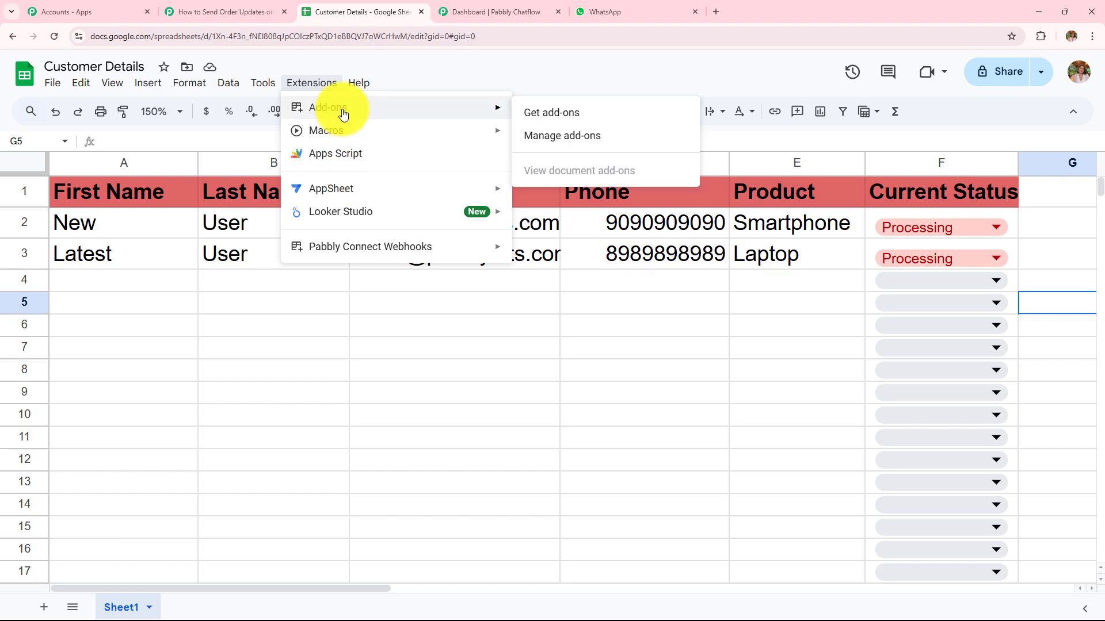
pyautogui.click(549, 118)
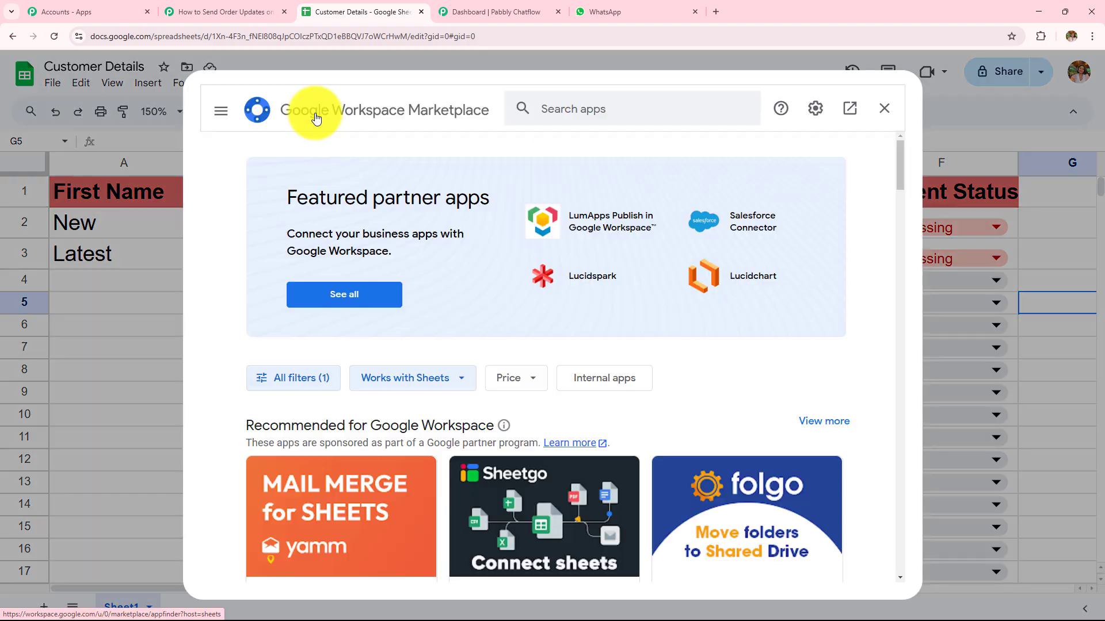
pyautogui.click(604, 104)
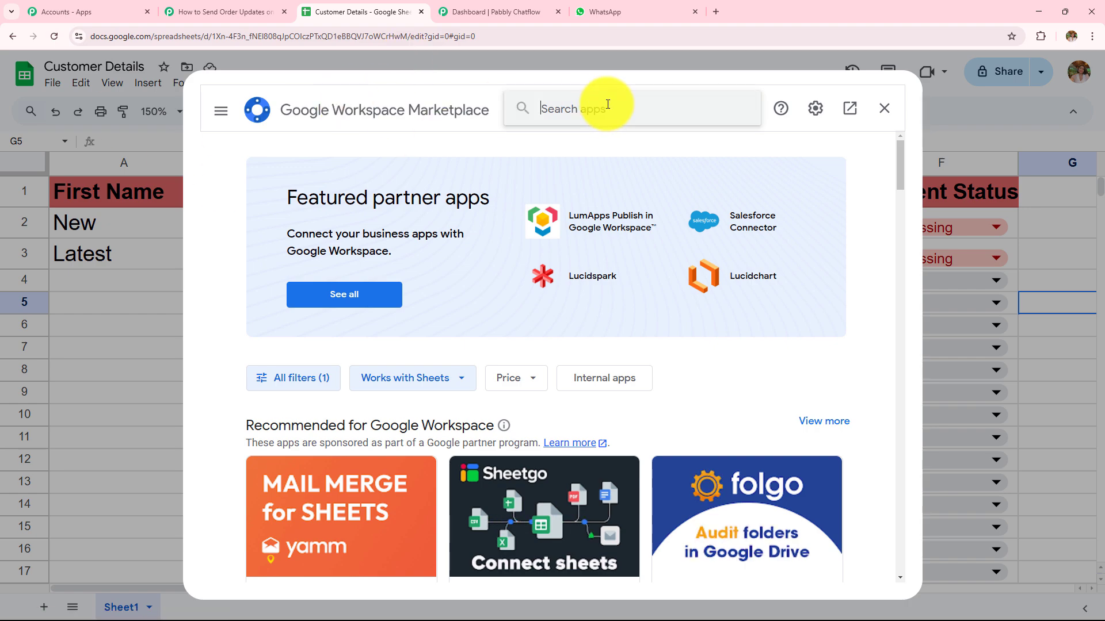
pyautogui.write('Pabbly')
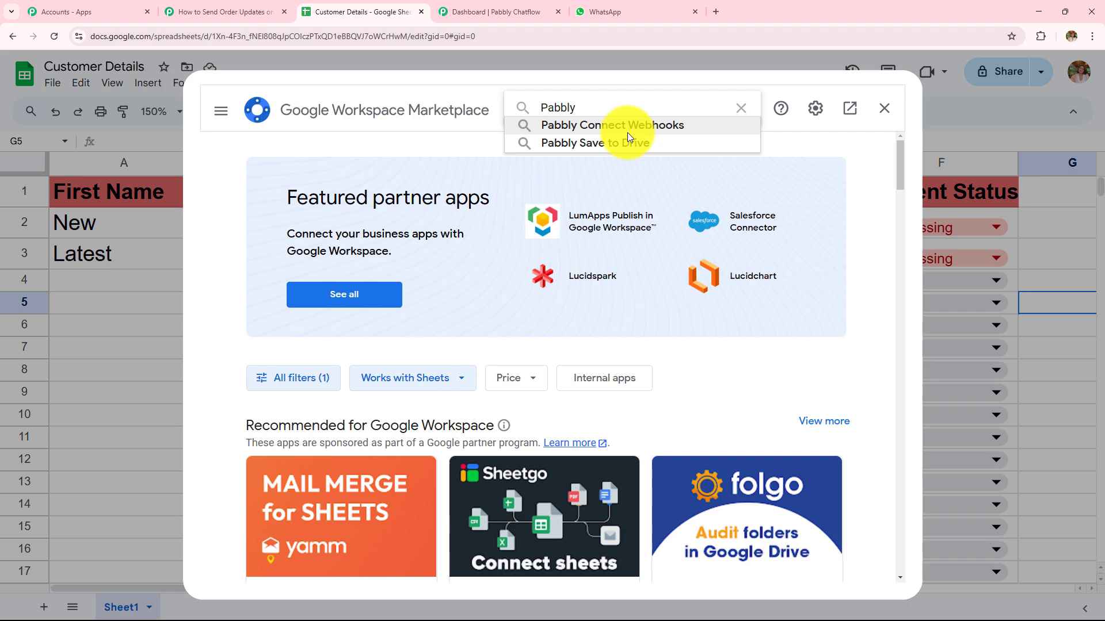
pyautogui.click(628, 127)
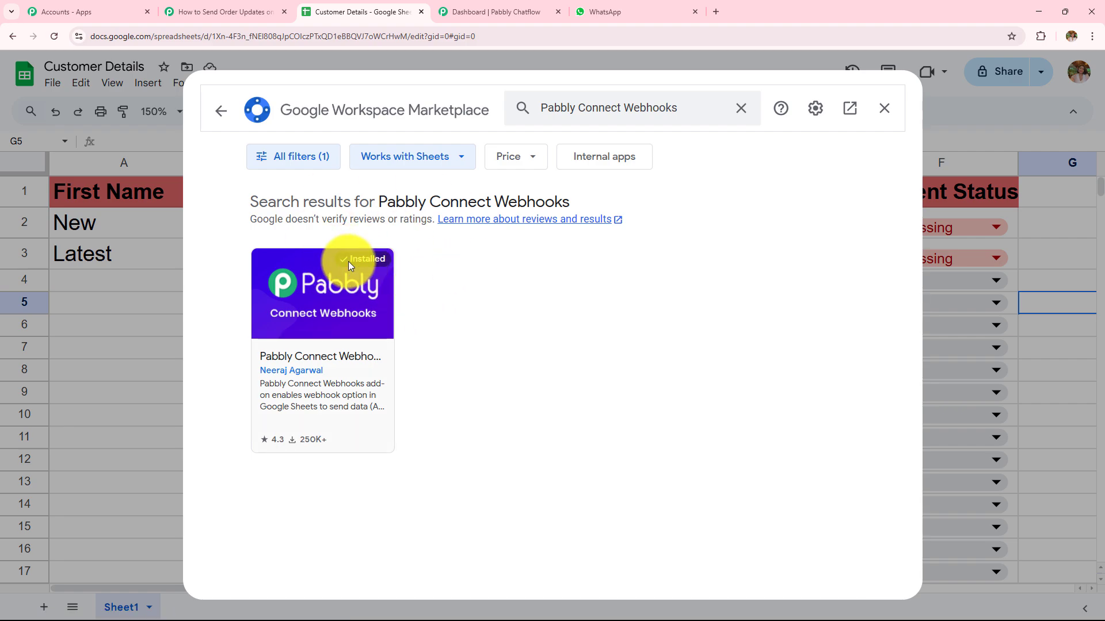
pyautogui.click(219, 113)
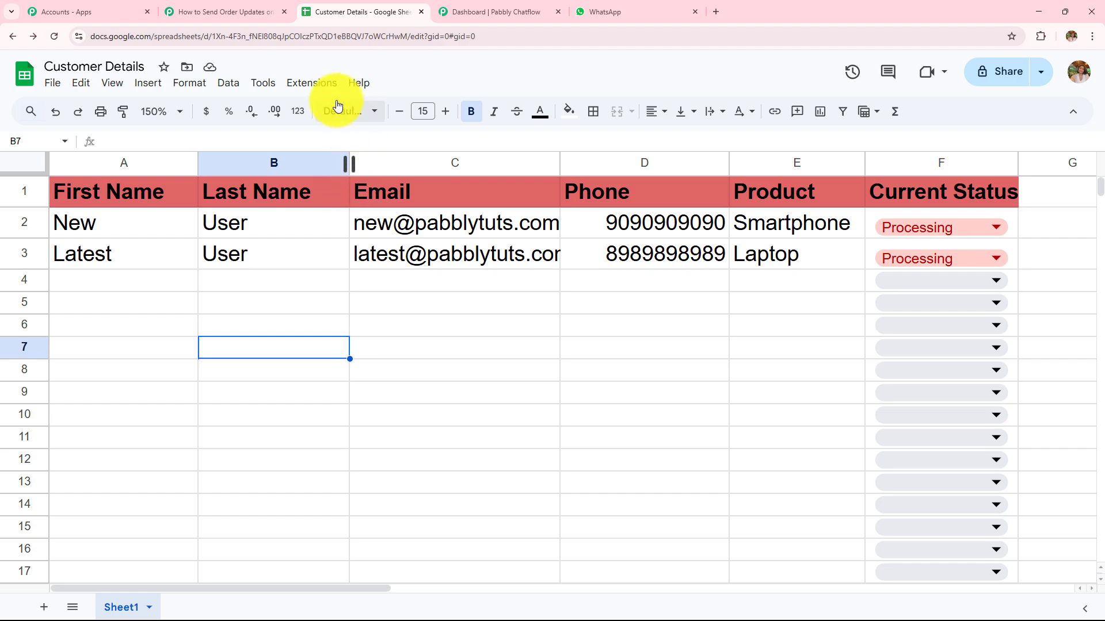
# Open the Pabbly Connect Webhooks add-on's Initial Setup for Sheet1 and review its webhook URL and trigger column fields
pyautogui.click(314, 85)
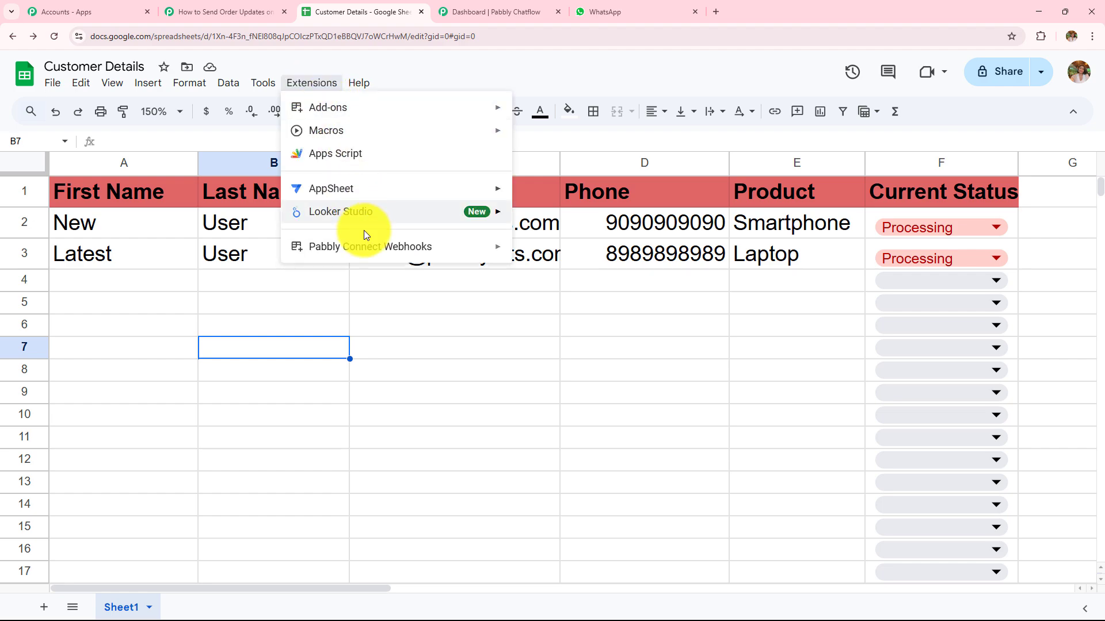
pyautogui.moveTo(369, 257)
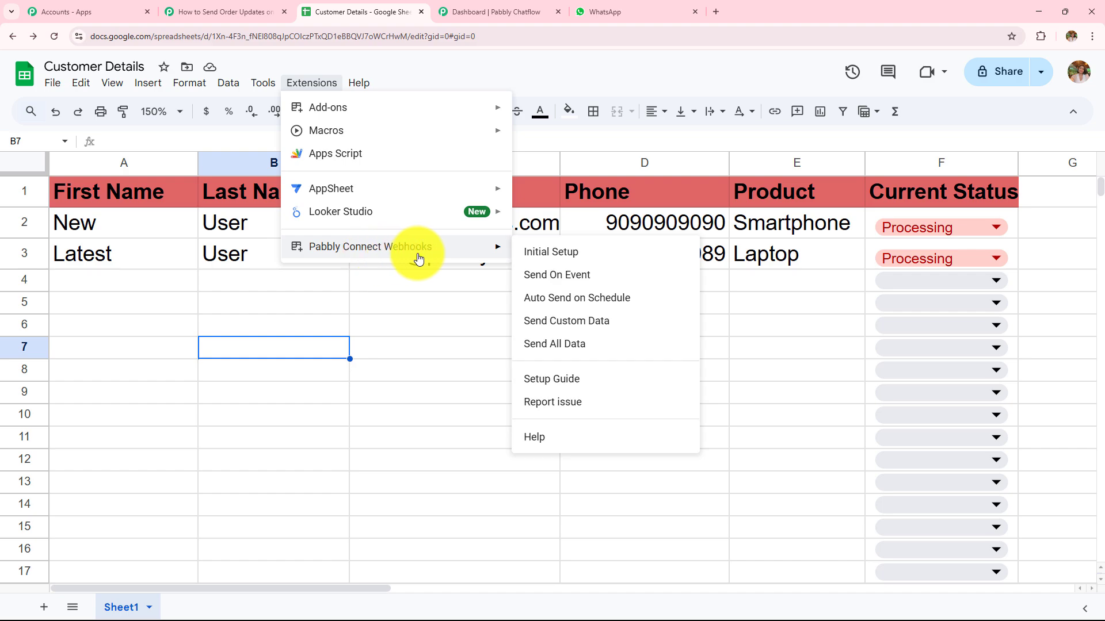
pyautogui.click(561, 258)
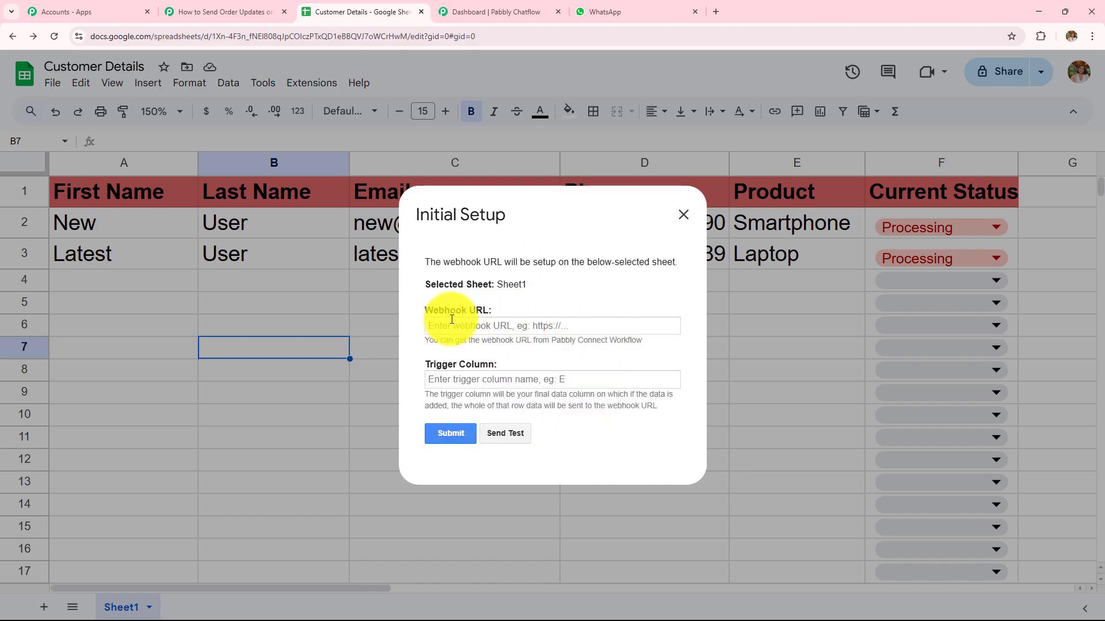
pyautogui.moveTo(510, 309); pyautogui.dragTo(426, 311)
pyautogui.moveTo(429, 365); pyautogui.dragTo(570, 368)
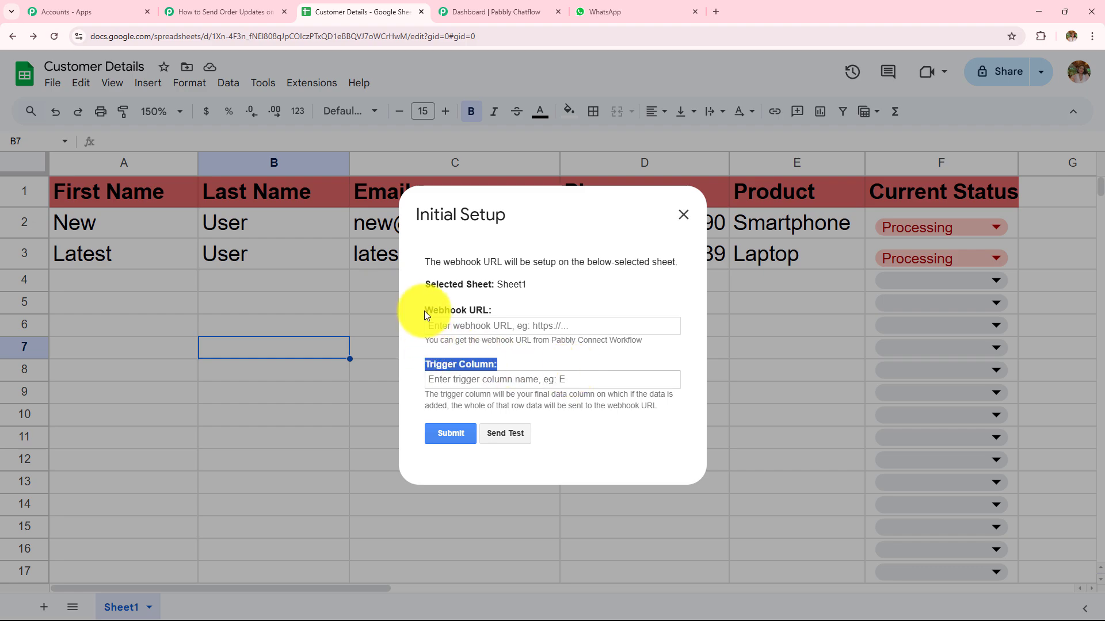
pyautogui.moveTo(425, 311); pyautogui.dragTo(654, 341)
pyautogui.click(599, 279)
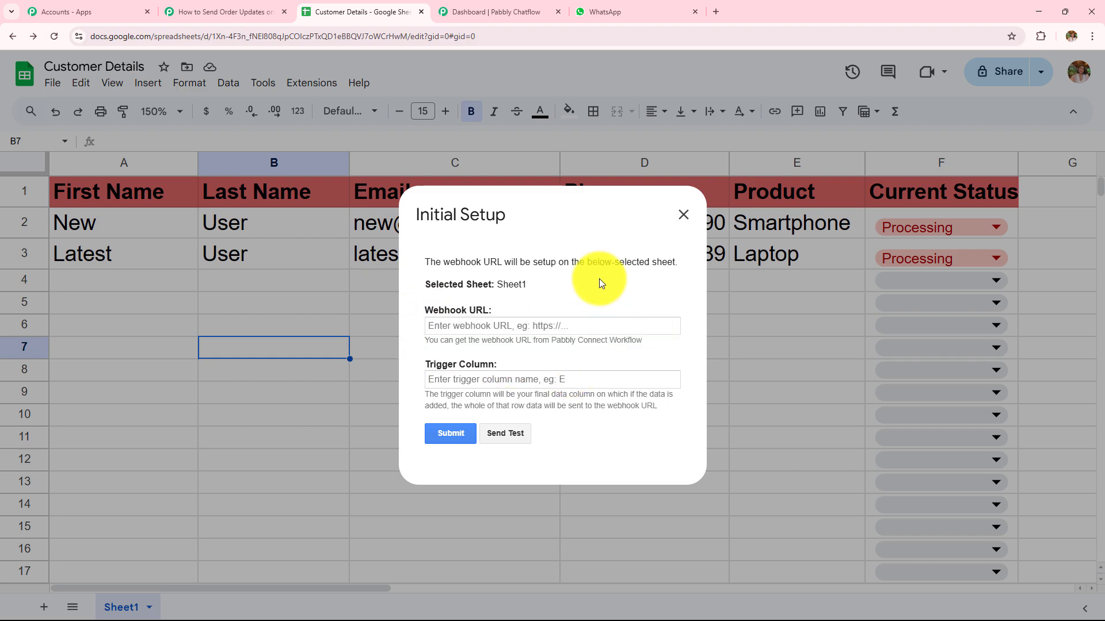
# Copy the webhook URL from the Pabbly Connect trigger and paste it into the spreadsheet add-on's Initial Setup
pyautogui.click(164, 7)
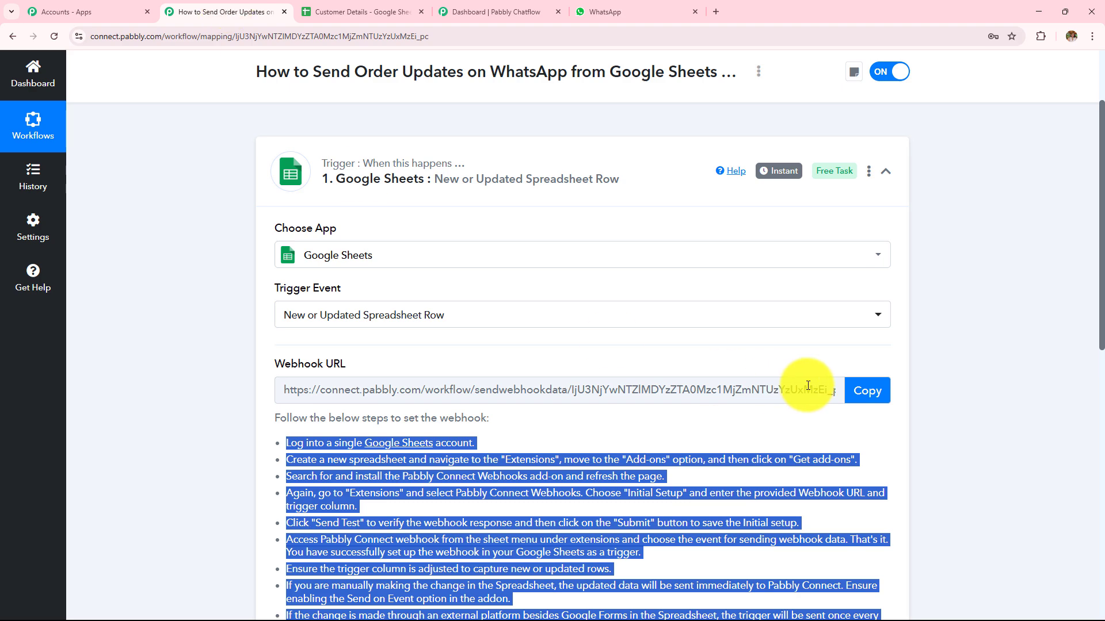
pyautogui.click(860, 390)
pyautogui.click(403, 11)
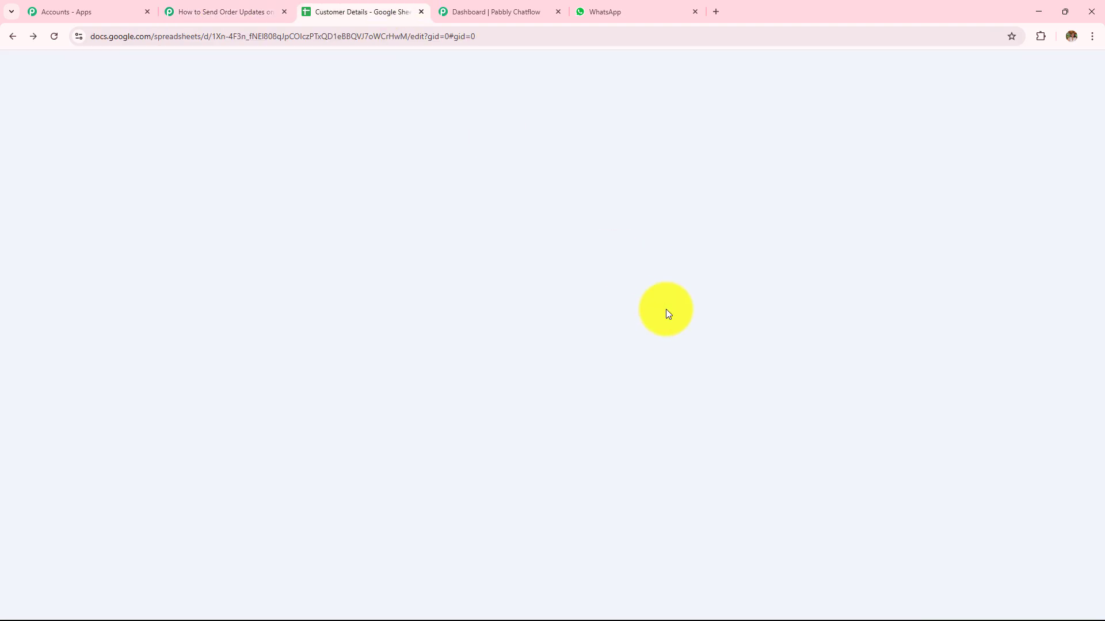
pyautogui.click(590, 328)
pyautogui.hotkey('ctrl', 'v')
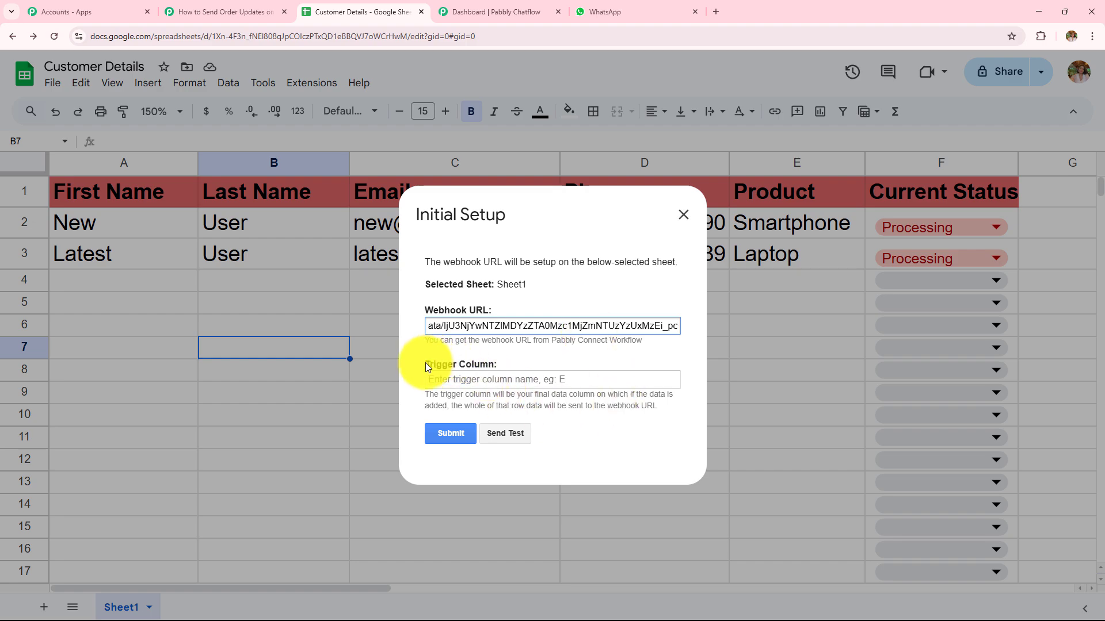
# Set the trigger column to F, submit the webhook's initial setup and close the dialog
pyautogui.moveTo(426, 367); pyautogui.dragTo(665, 422)
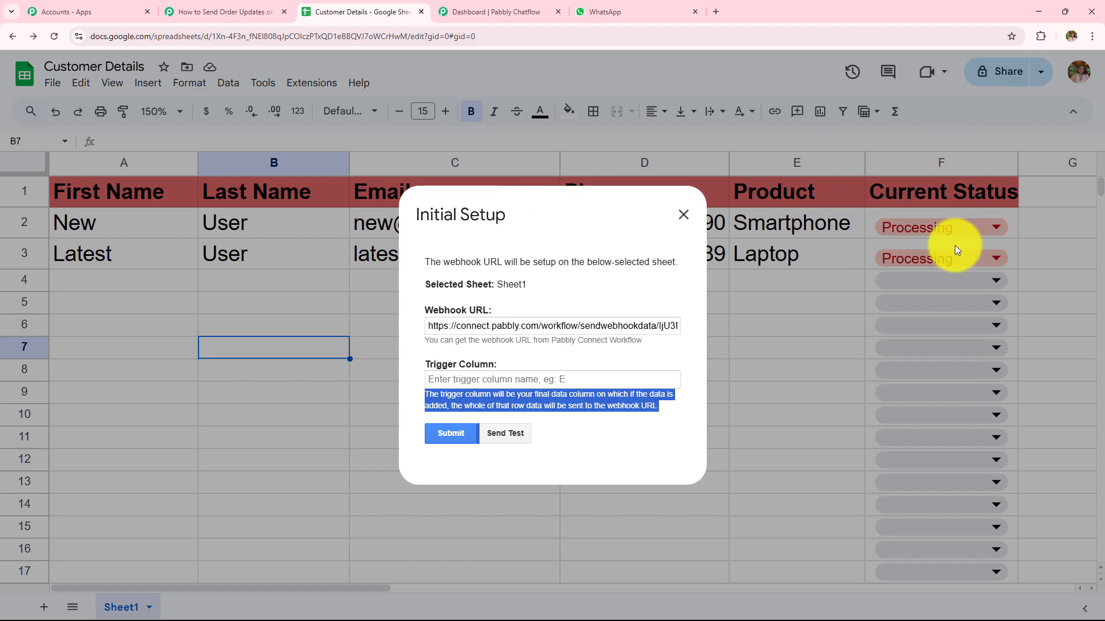
pyautogui.click(540, 381)
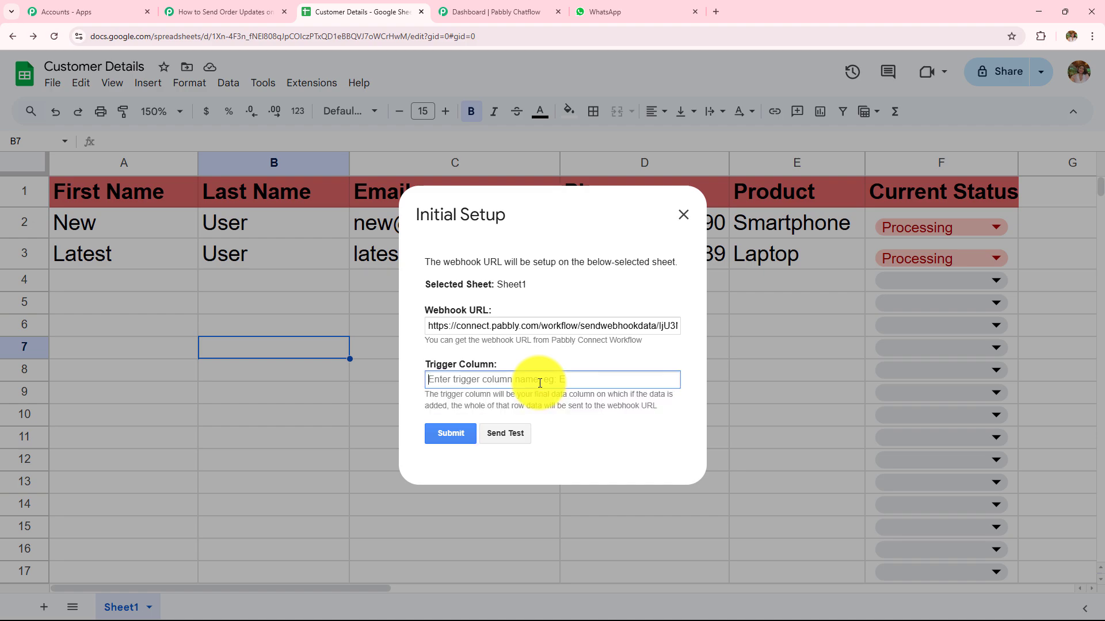
pyautogui.write('F')
pyautogui.click(441, 433)
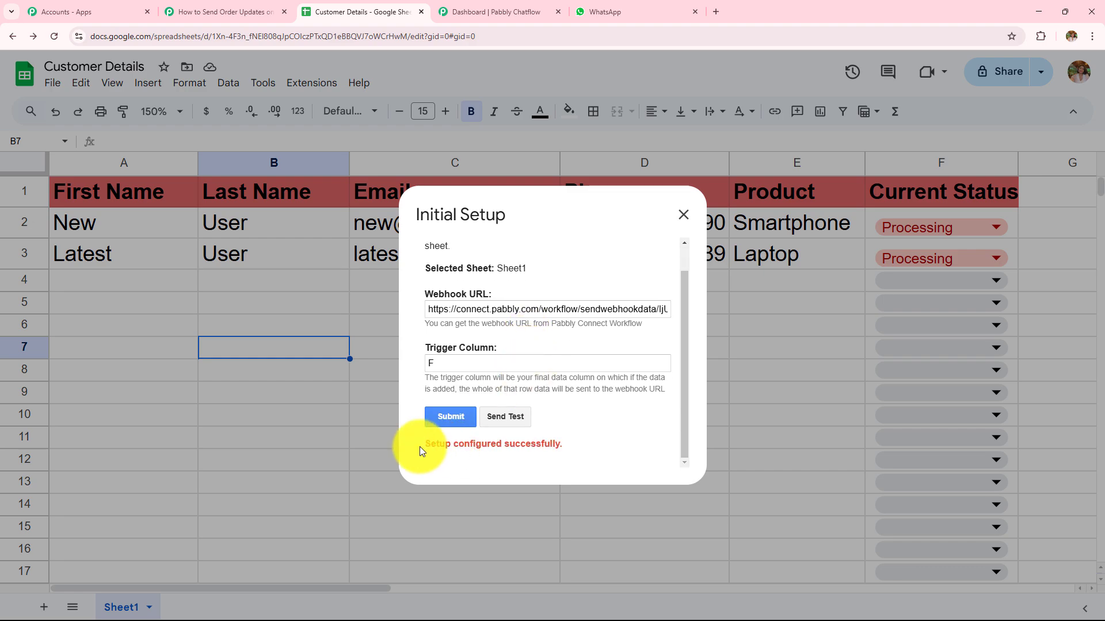
pyautogui.moveTo(419, 446); pyautogui.dragTo(584, 446)
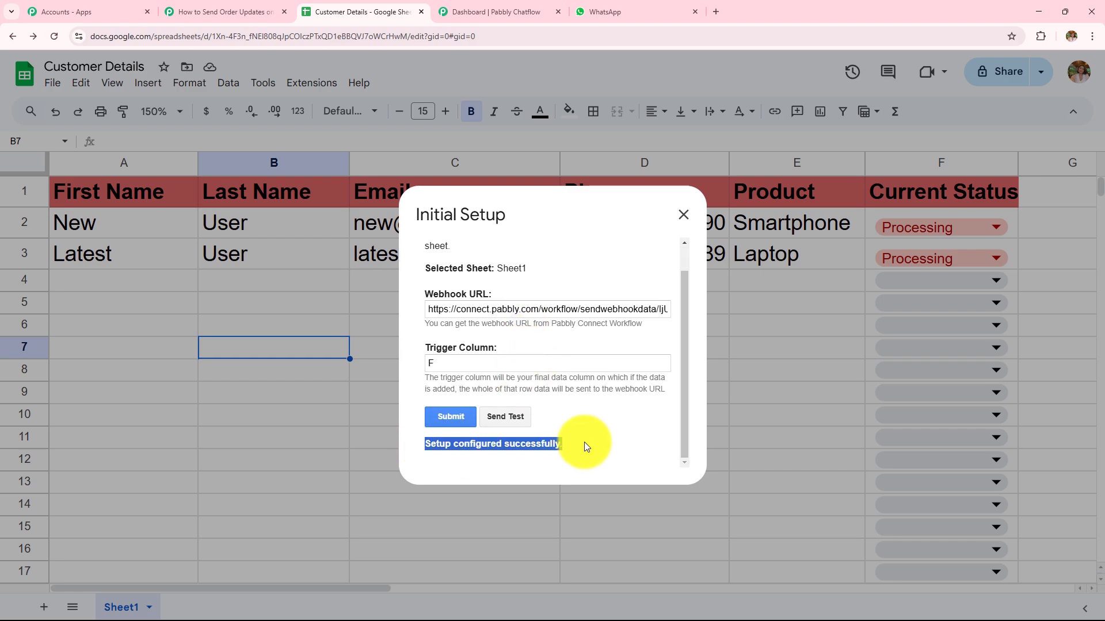
pyautogui.click(683, 215)
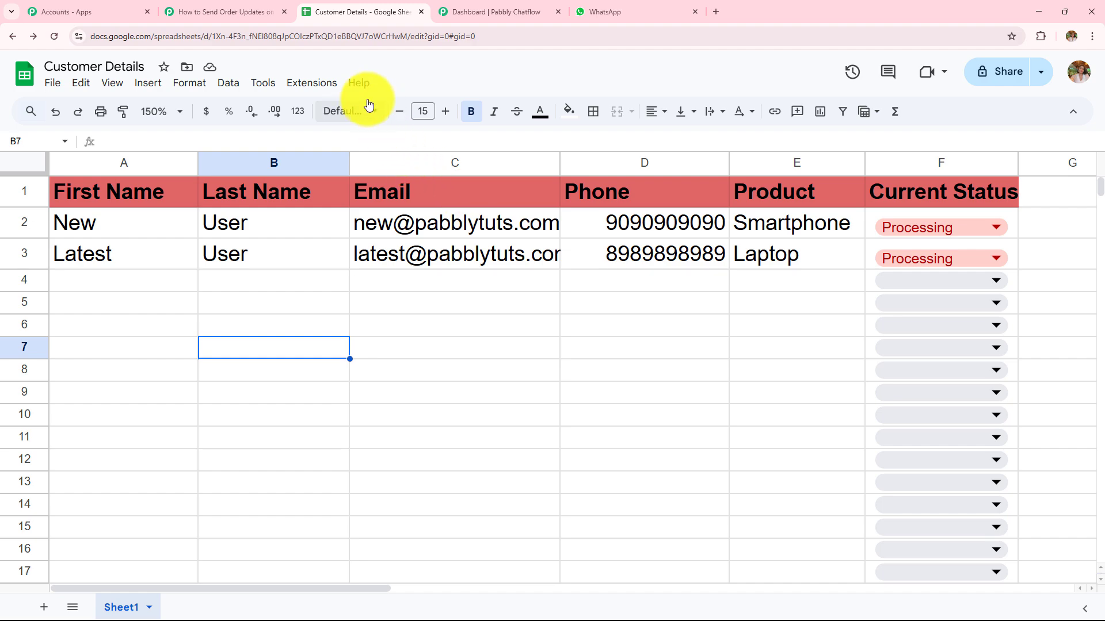
# Enable Send On Event for the Pabbly Connect Webhooks add-on in the spreadsheet
pyautogui.click(311, 84)
pyautogui.moveTo(368, 249)
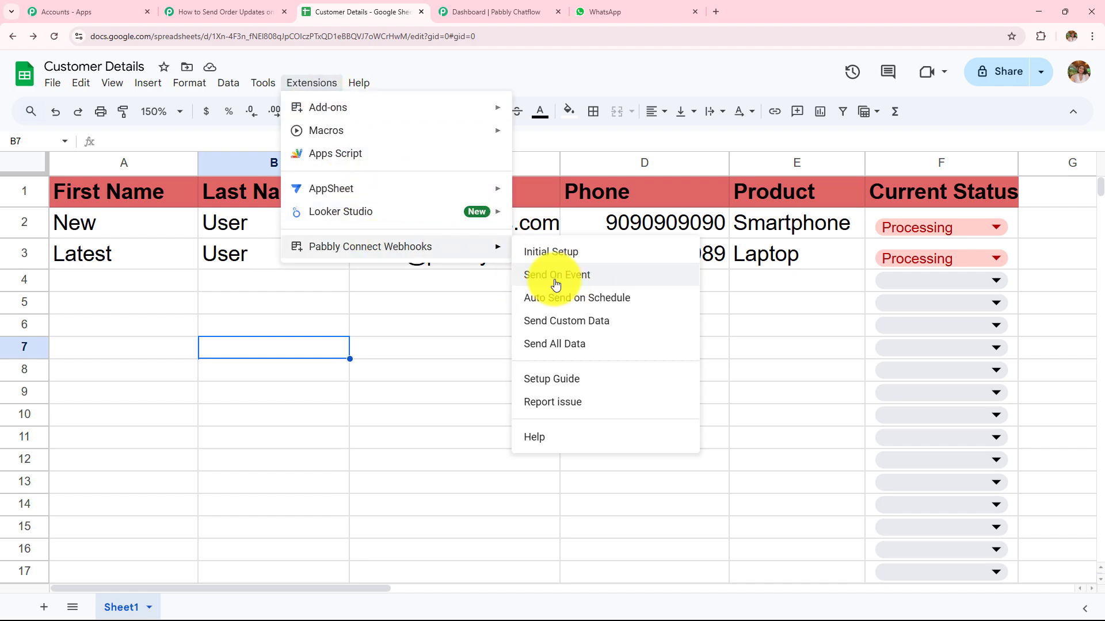
pyautogui.click(587, 281)
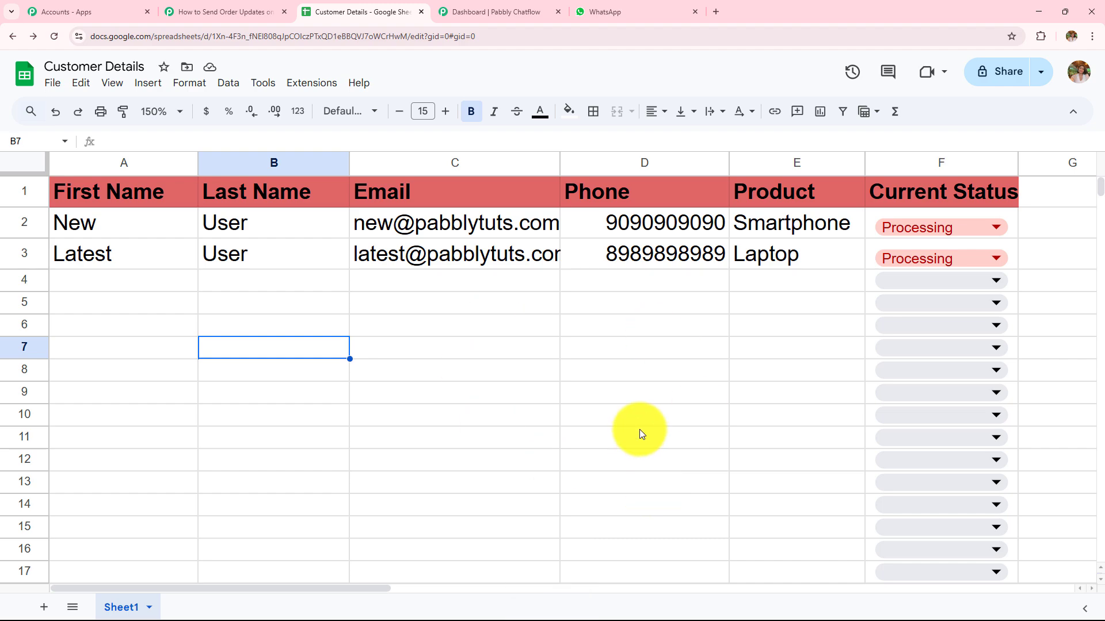
# Return to the Pabbly Connect workflow and start capturing the webhook response for the Google Sheets trigger
pyautogui.click(226, 12)
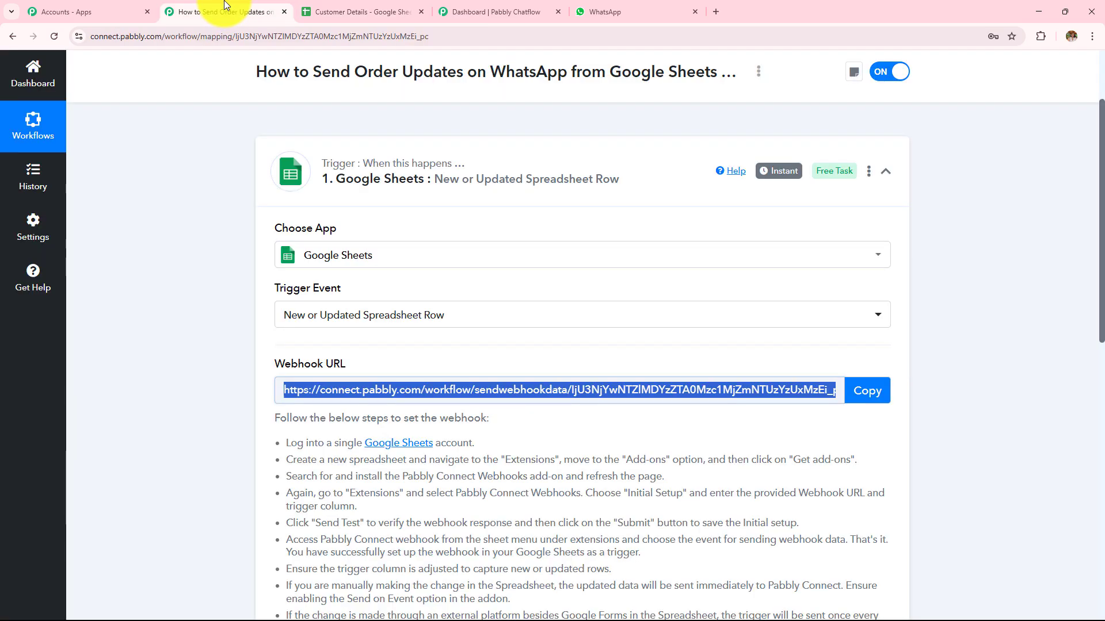
pyautogui.scroll(-5, 521, 351)
pyautogui.scroll(-2, 522, 351)
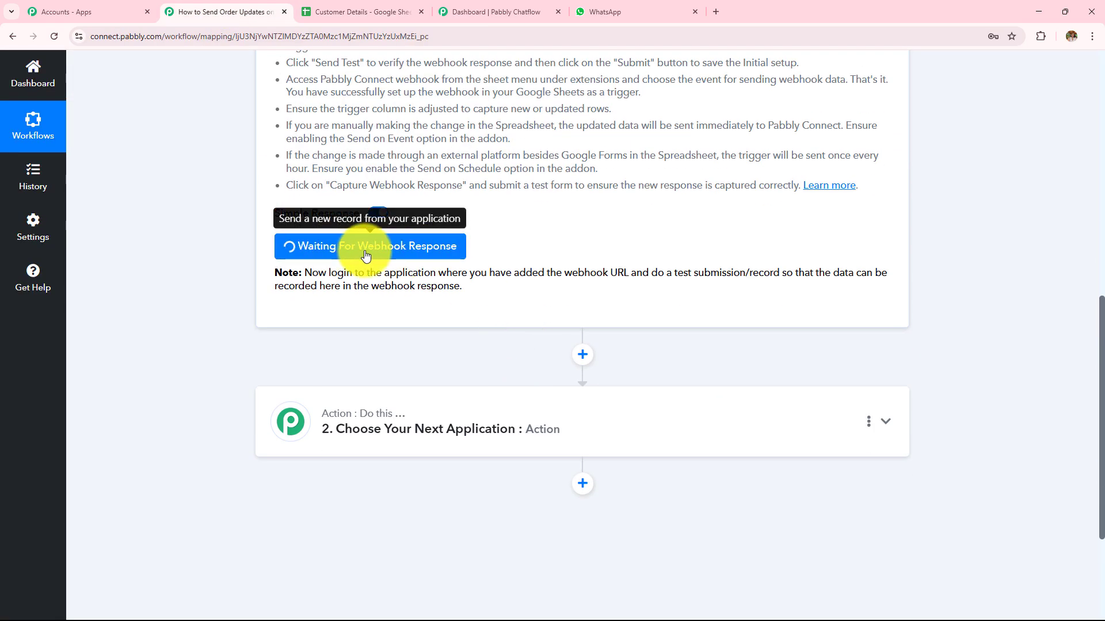
# Review the webhook capture note and the setup instructions of the Google Sheets trigger, glancing at the customer spreadsheet
pyautogui.moveTo(302, 274); pyautogui.dragTo(433, 307)
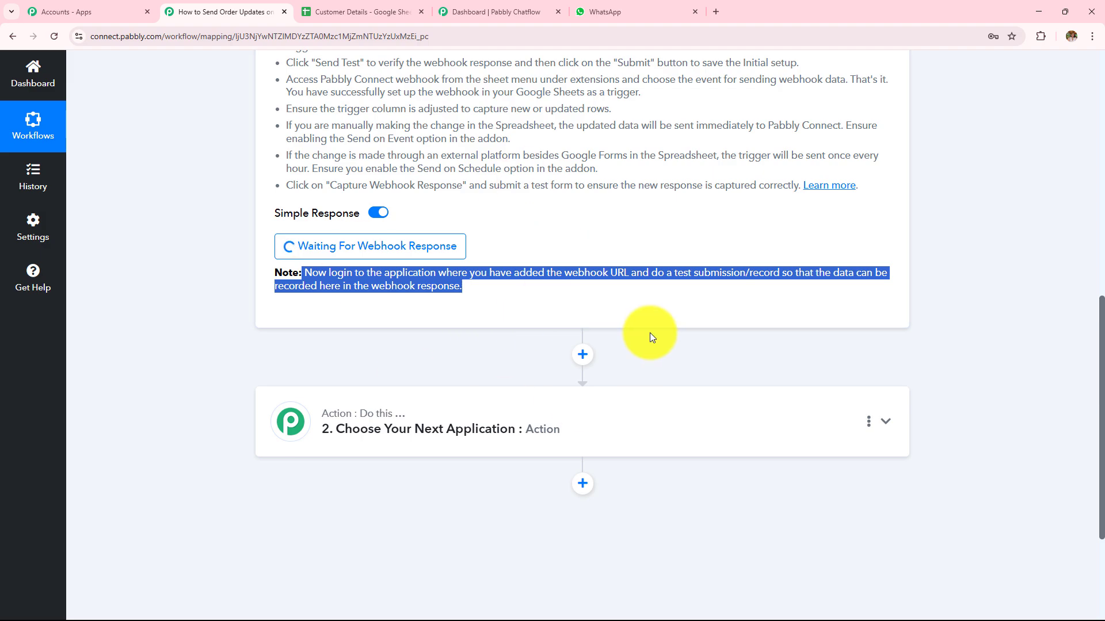
pyautogui.scroll(5, 650, 337)
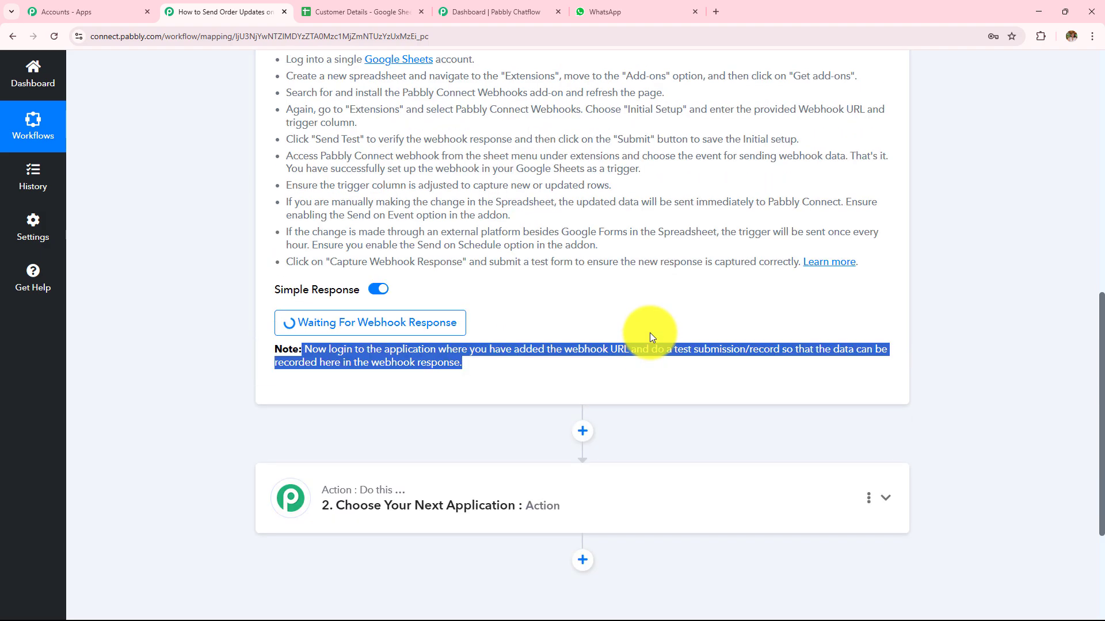
pyautogui.click(349, 7)
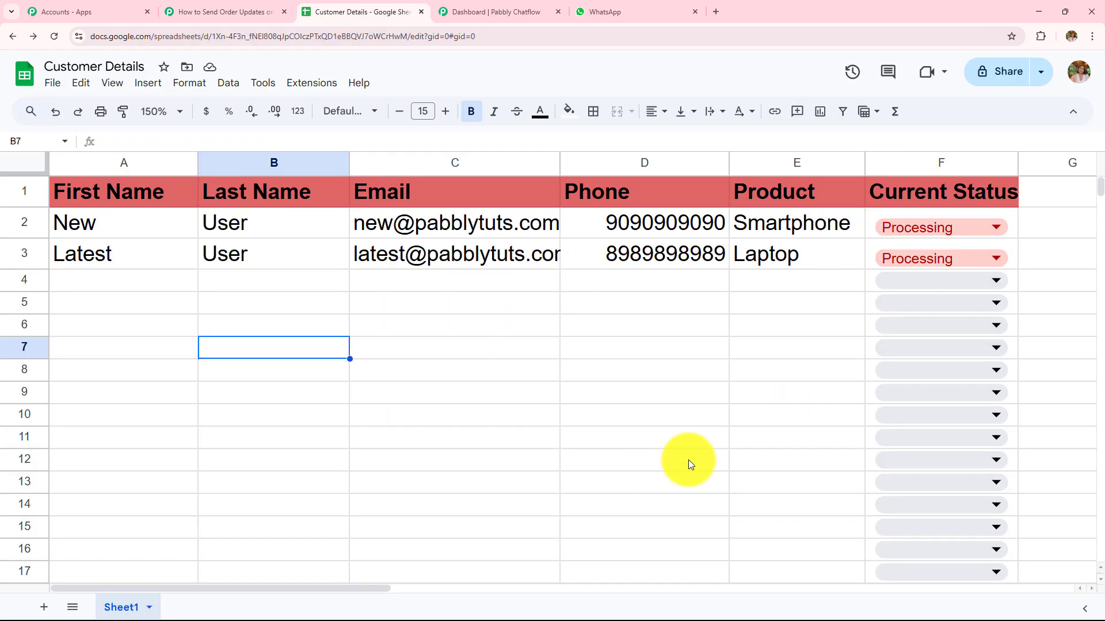
pyautogui.click(229, 16)
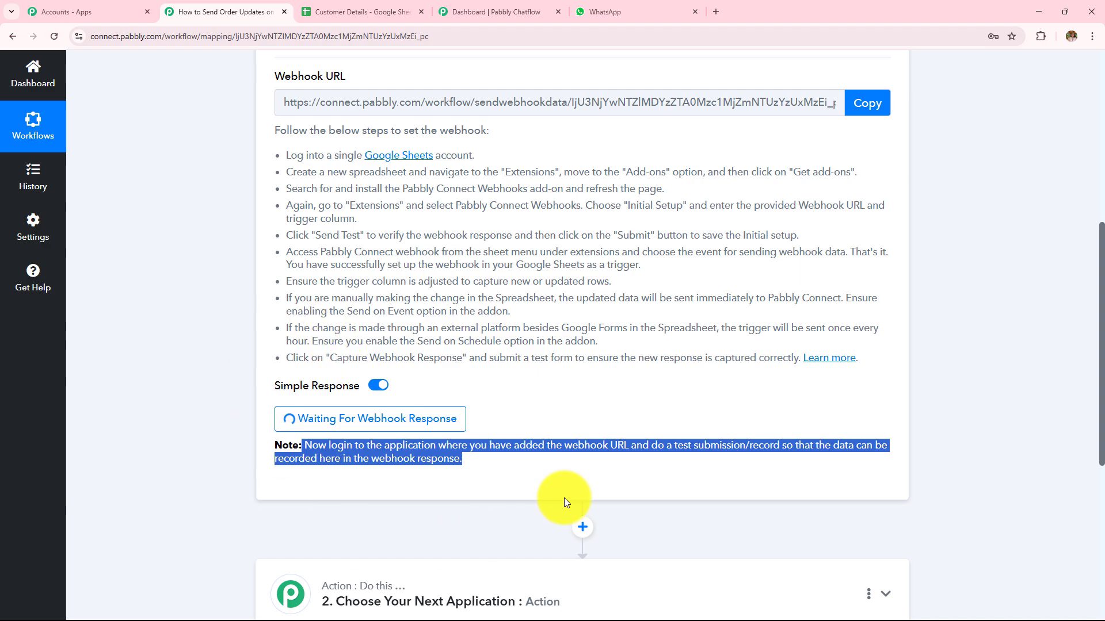
pyautogui.scroll(3, 344, 438)
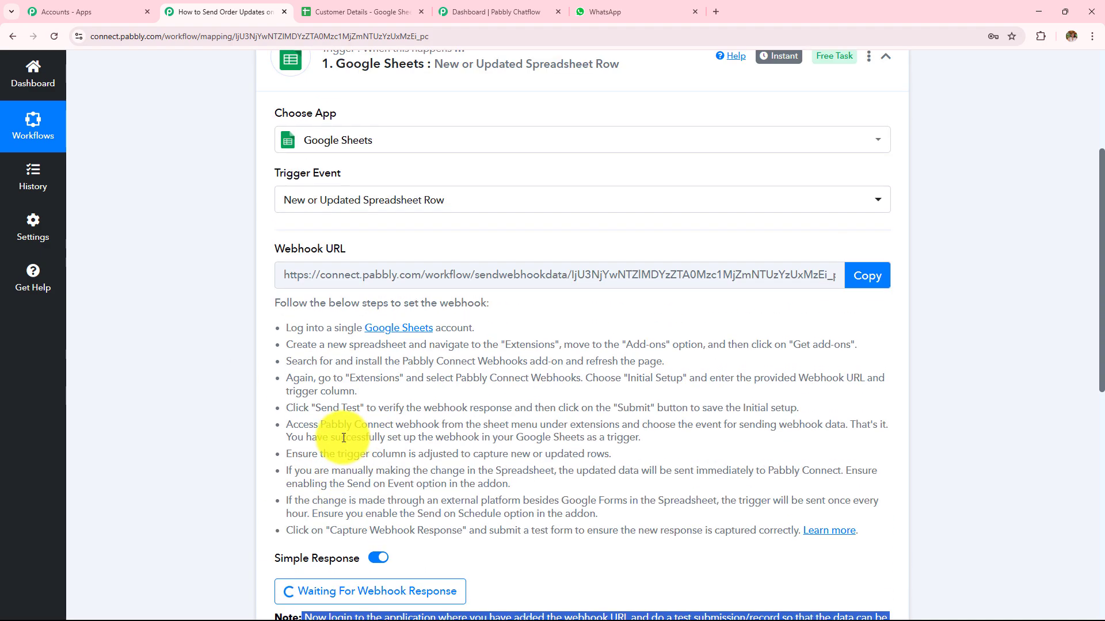
pyautogui.scroll(1, 276, 363)
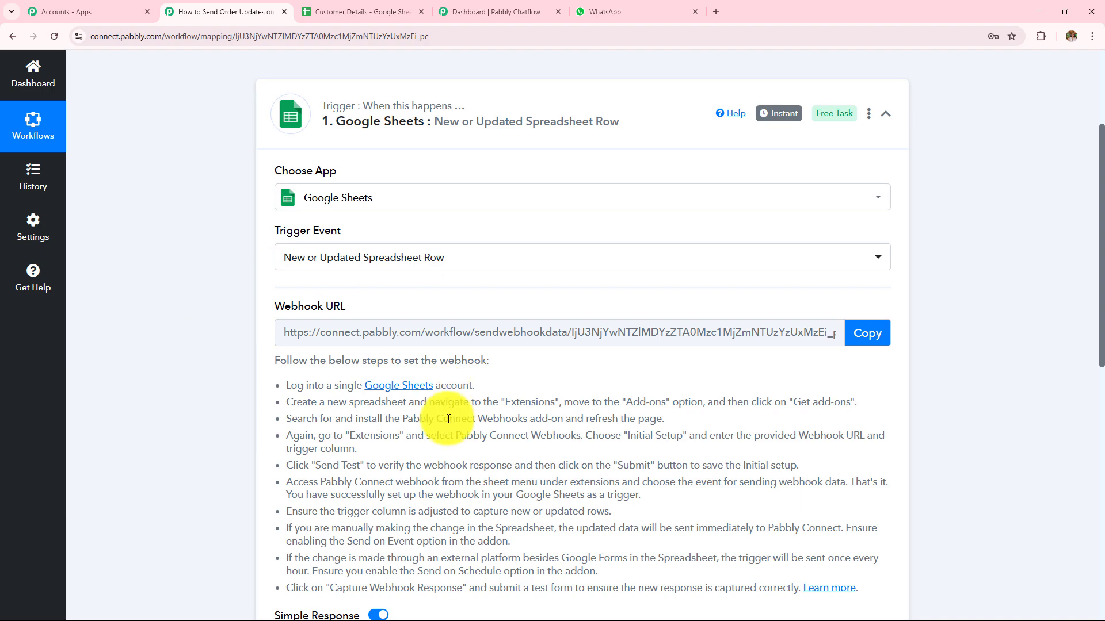
pyautogui.scroll(1, 448, 418)
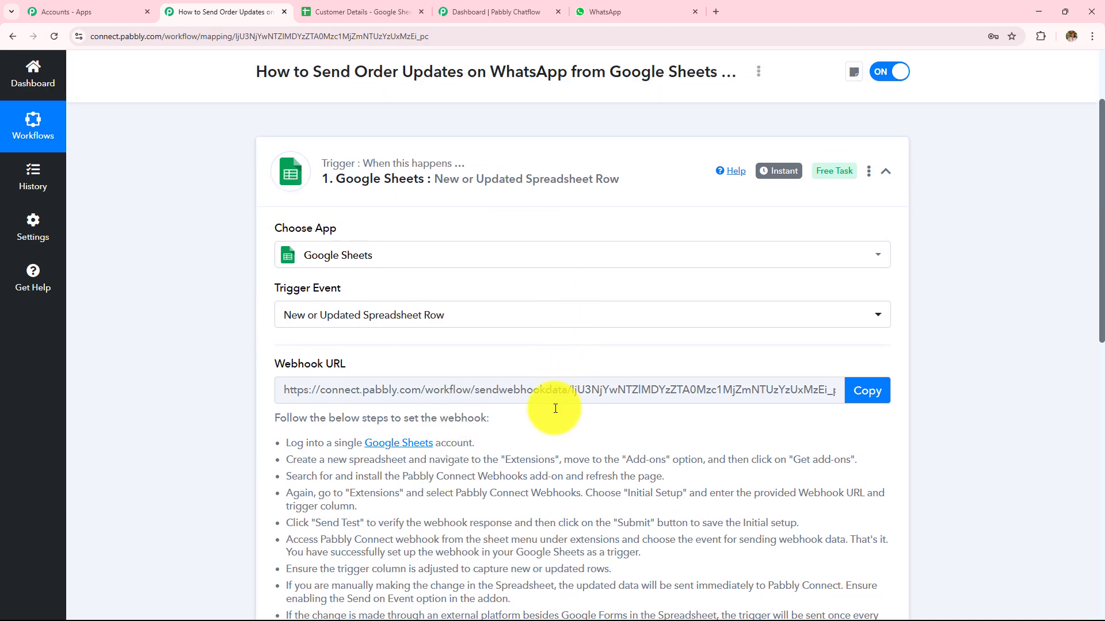
pyautogui.scroll(-6, 498, 440)
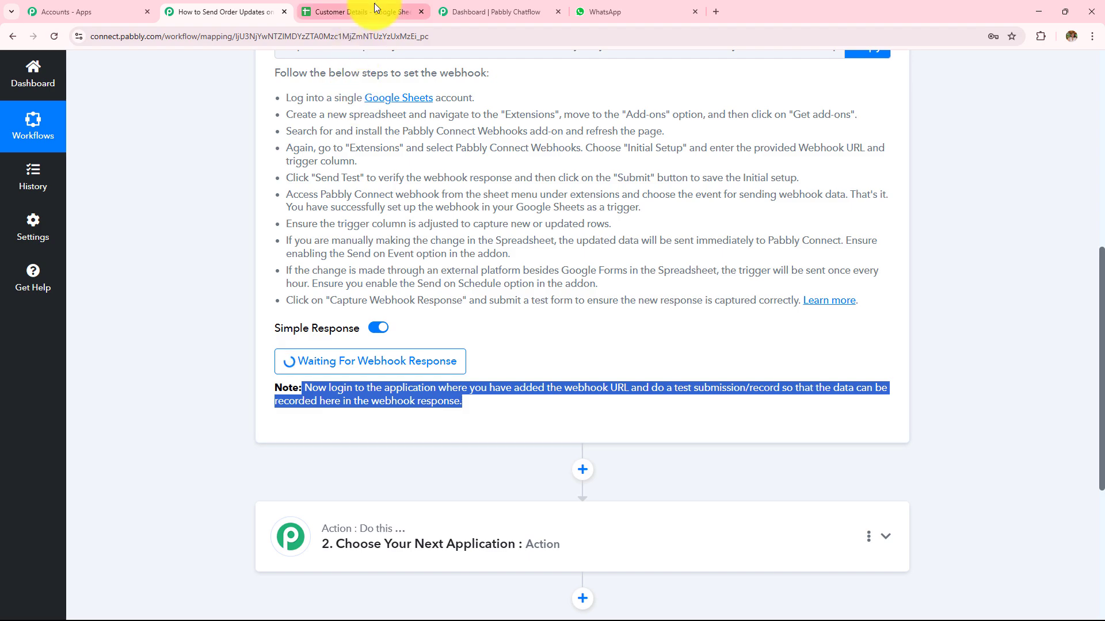
# In the Customer Details spreadsheet, set the Current Status of the Smartphone order in row 2 to Delivered
pyautogui.click(374, 9)
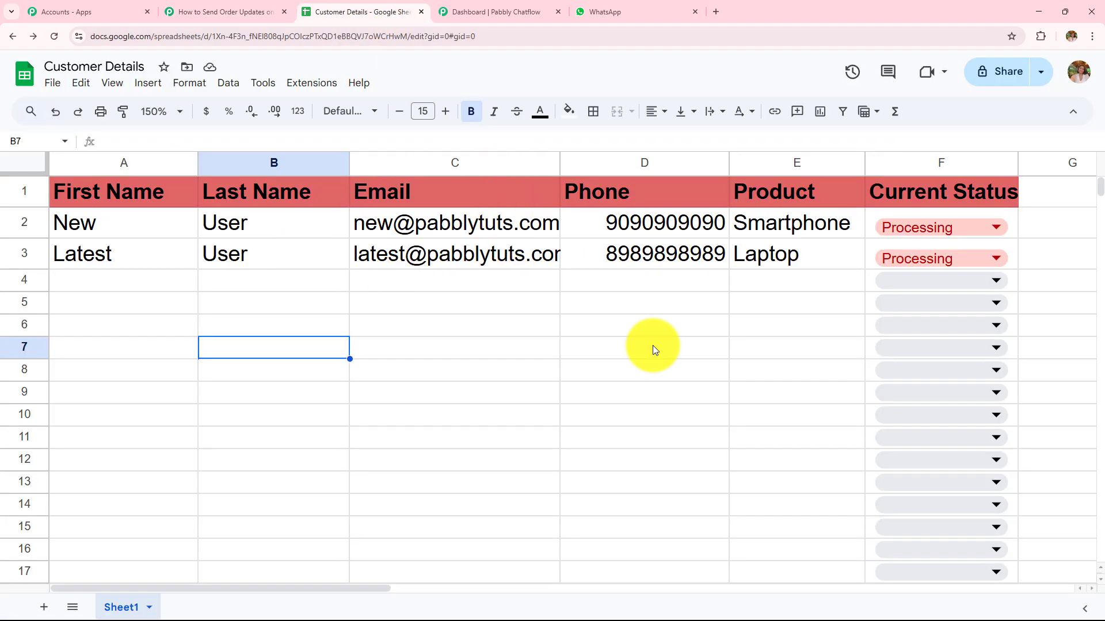
pyautogui.click(118, 214)
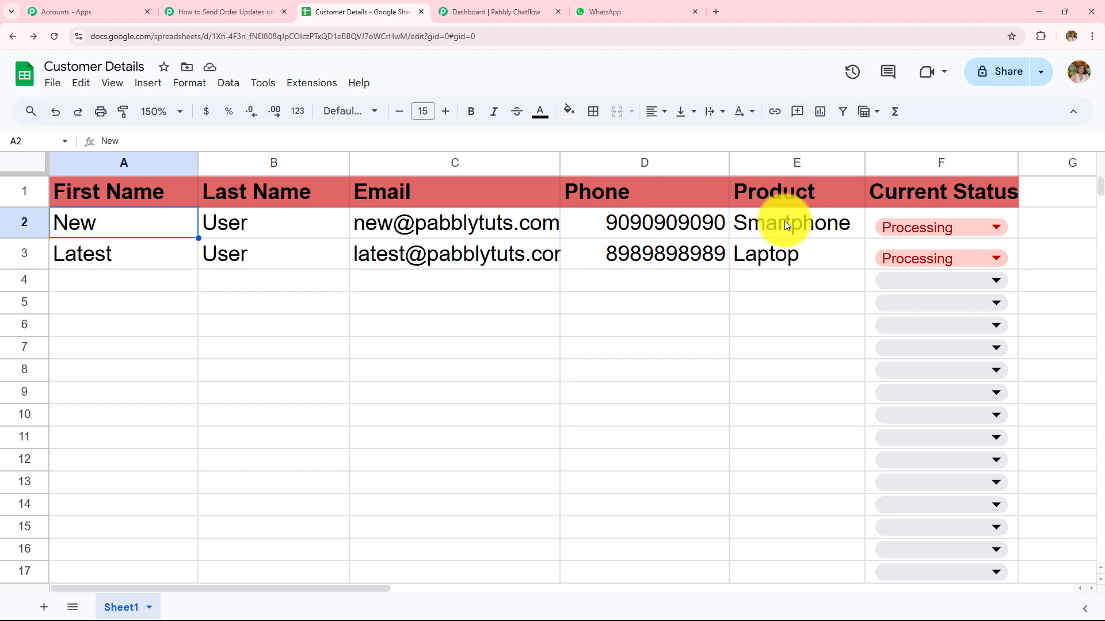
pyautogui.click(937, 225)
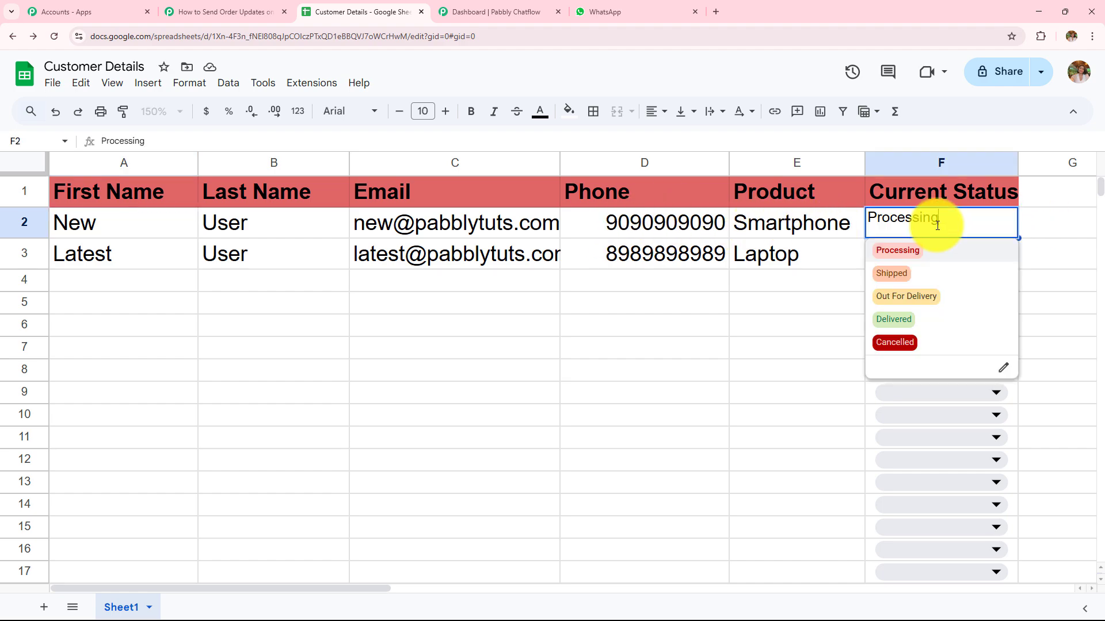
pyautogui.click(908, 326)
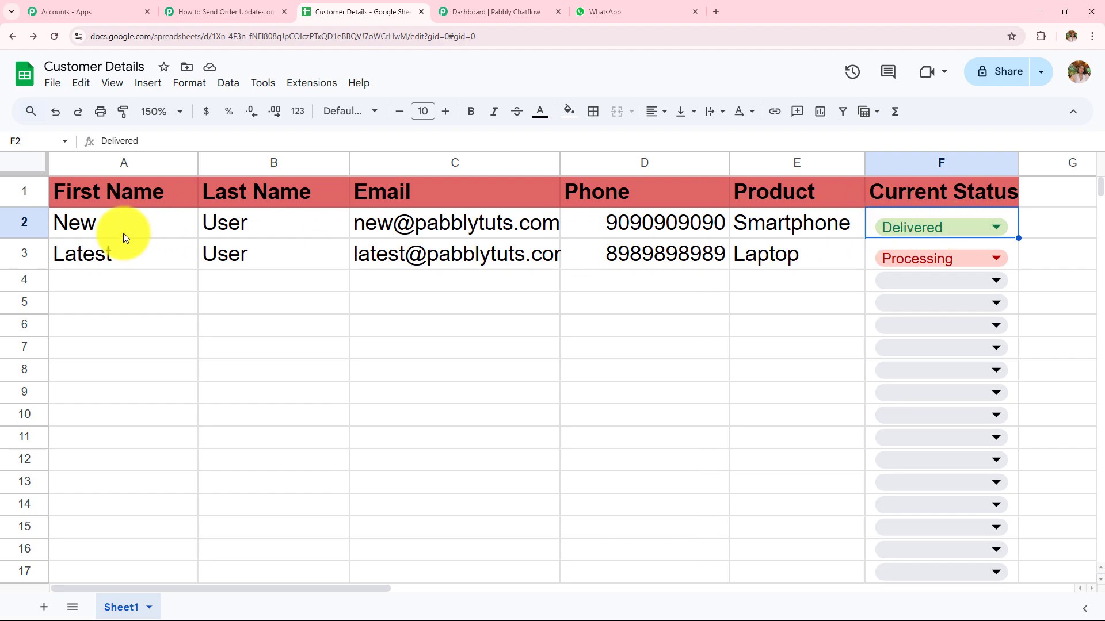
# Return to the Pabbly Connect workflow and examine the captured response's trigger column, product, phone, name, email and current status fields
pyautogui.click(219, 13)
pyautogui.scroll(-4, 456, 311)
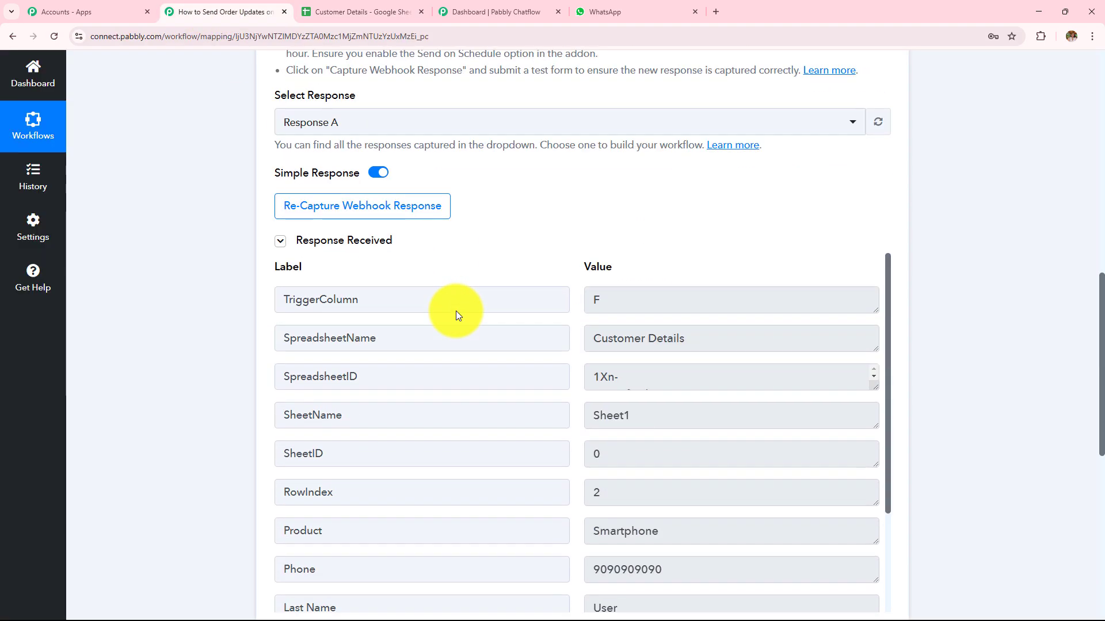
pyautogui.scroll(-3, 454, 314)
pyautogui.scroll(3, 452, 311)
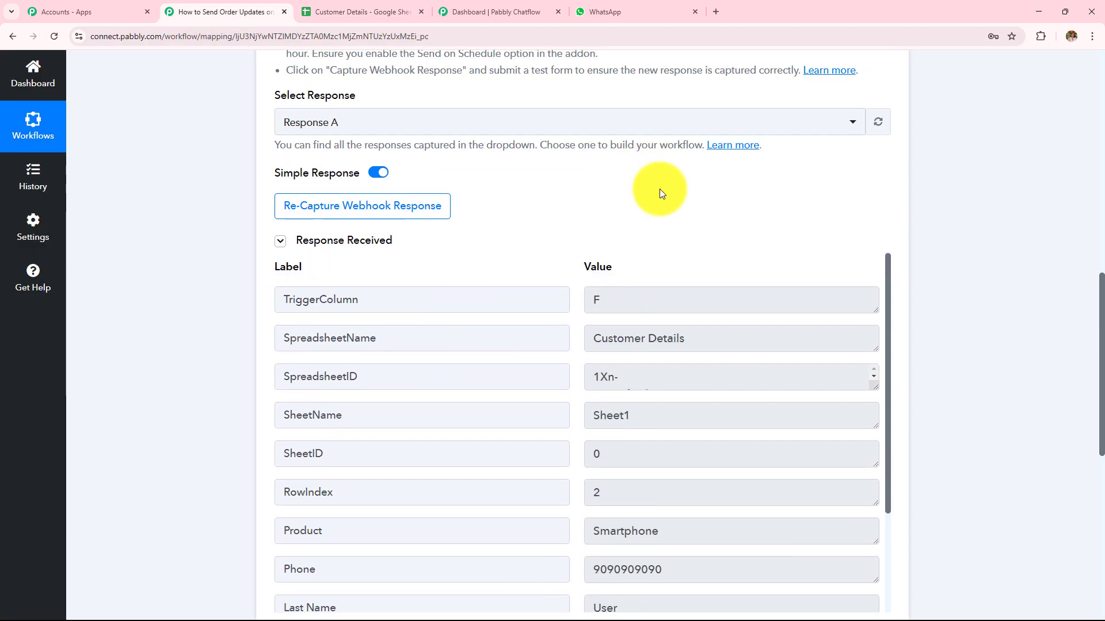
pyautogui.scroll(-2, 660, 193)
pyautogui.click(628, 185)
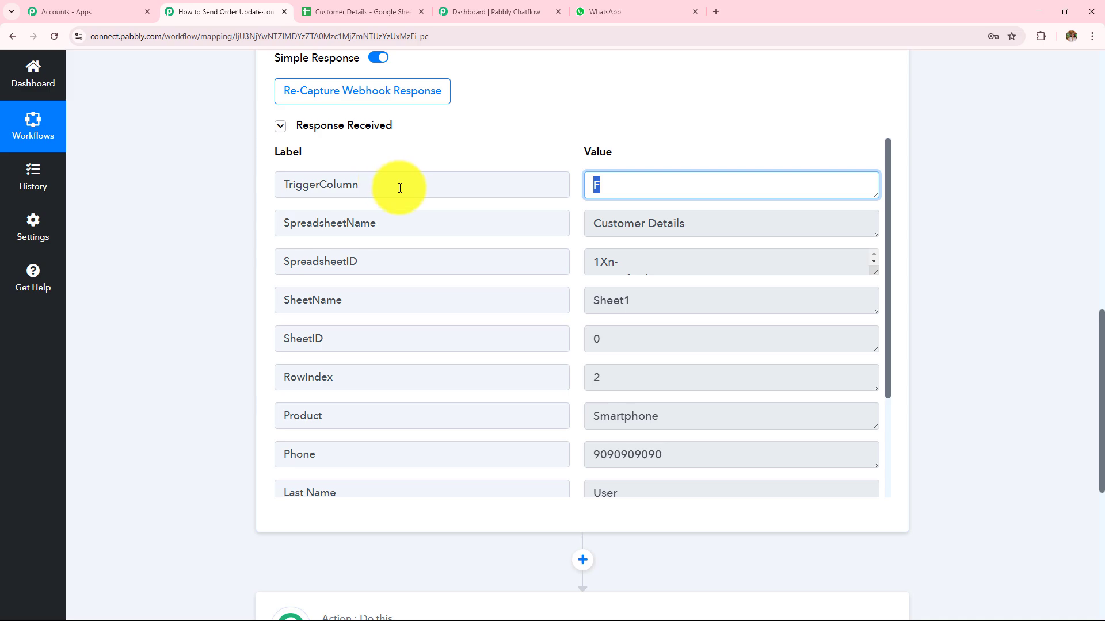
pyautogui.scroll(-1, 641, 293)
pyautogui.moveTo(707, 185); pyautogui.dragTo(498, 181)
pyautogui.scroll(-2, 654, 308)
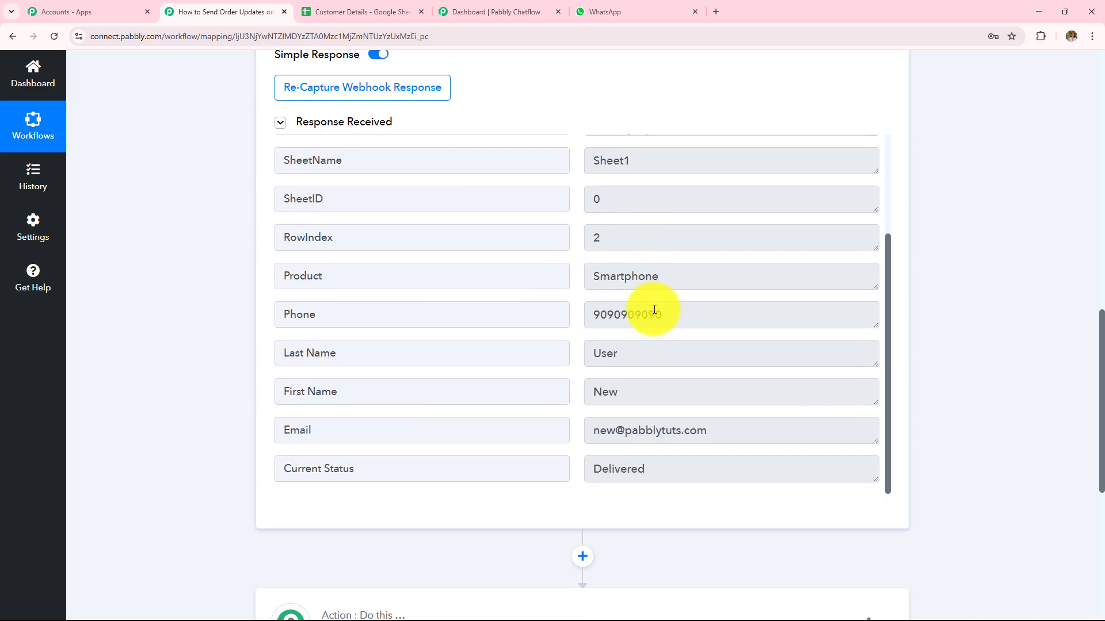
pyautogui.scroll(-2, 647, 308)
pyautogui.moveTo(671, 167); pyautogui.dragTo(508, 173)
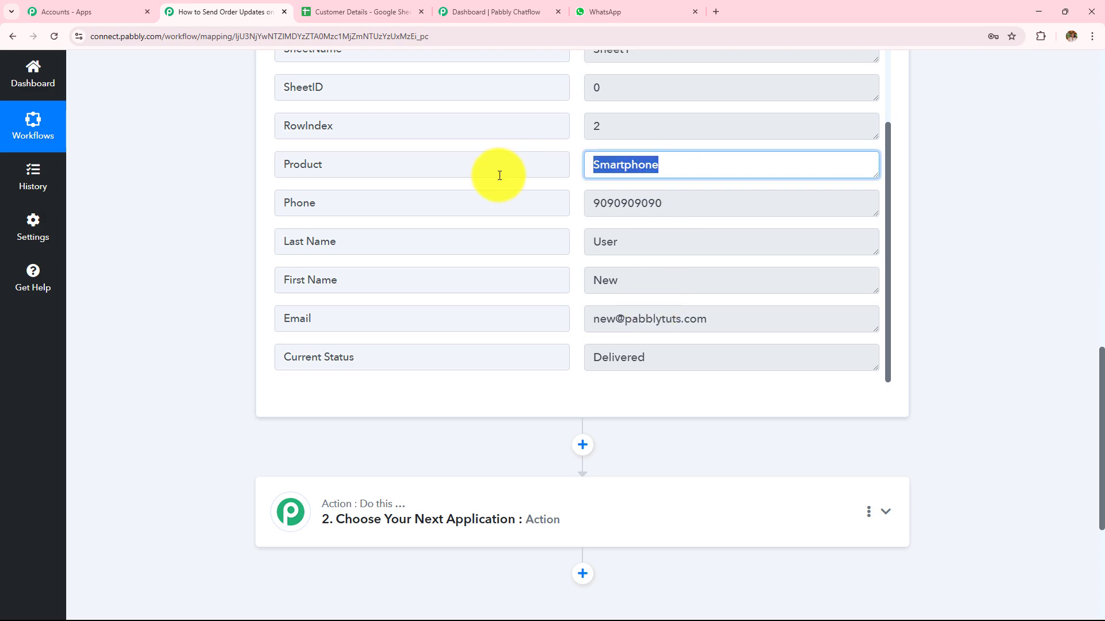
pyautogui.moveTo(690, 202); pyautogui.dragTo(484, 213)
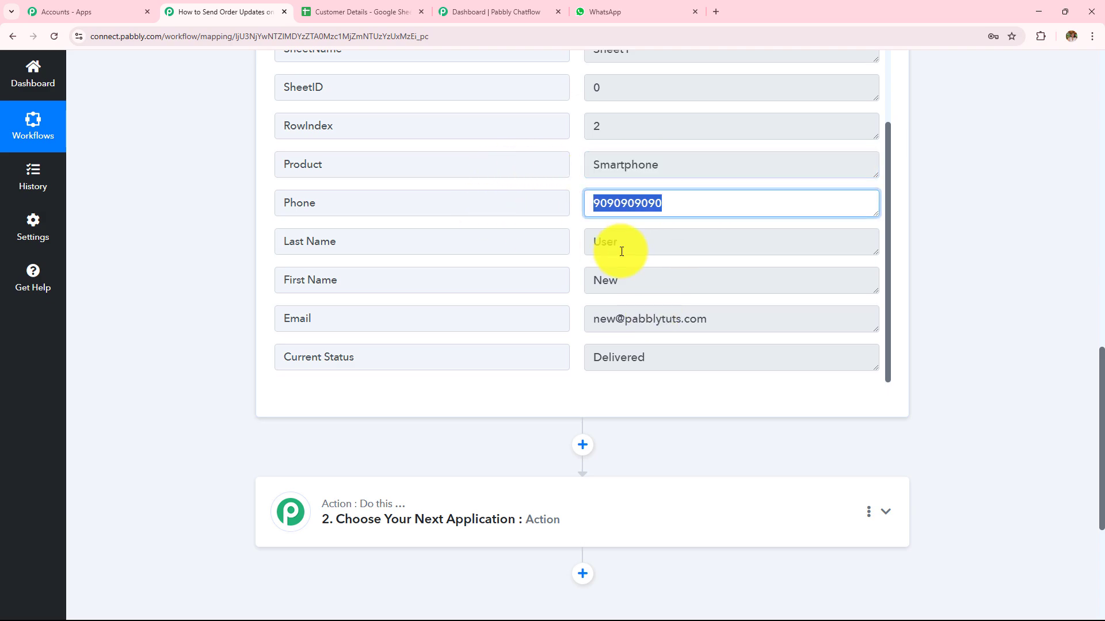
pyautogui.moveTo(646, 279); pyautogui.dragTo(505, 241)
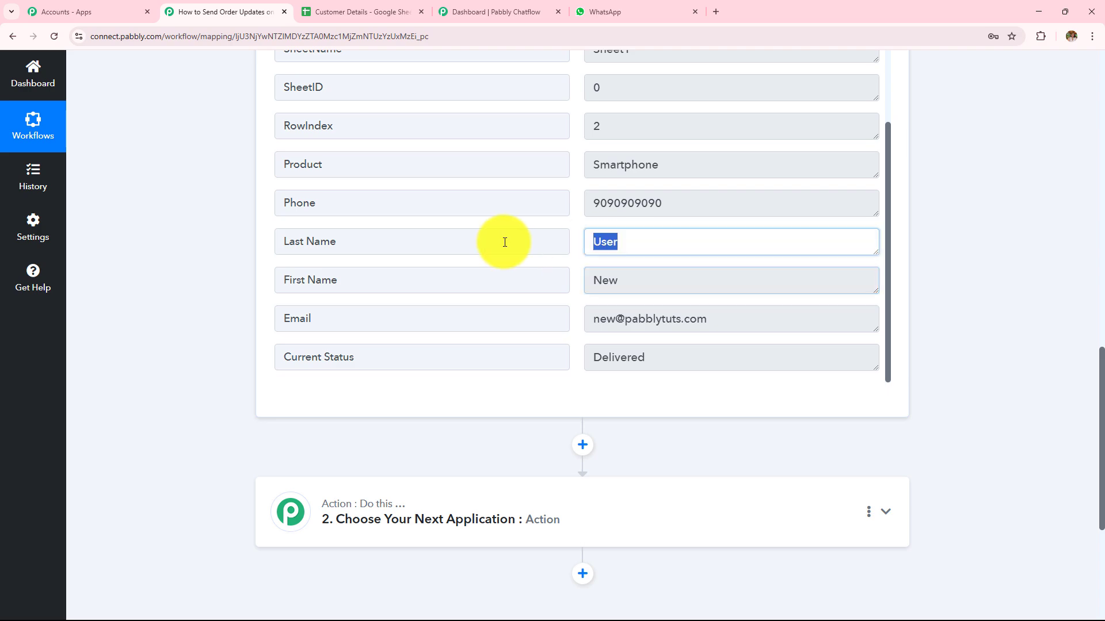
pyautogui.moveTo(745, 325); pyautogui.dragTo(432, 315)
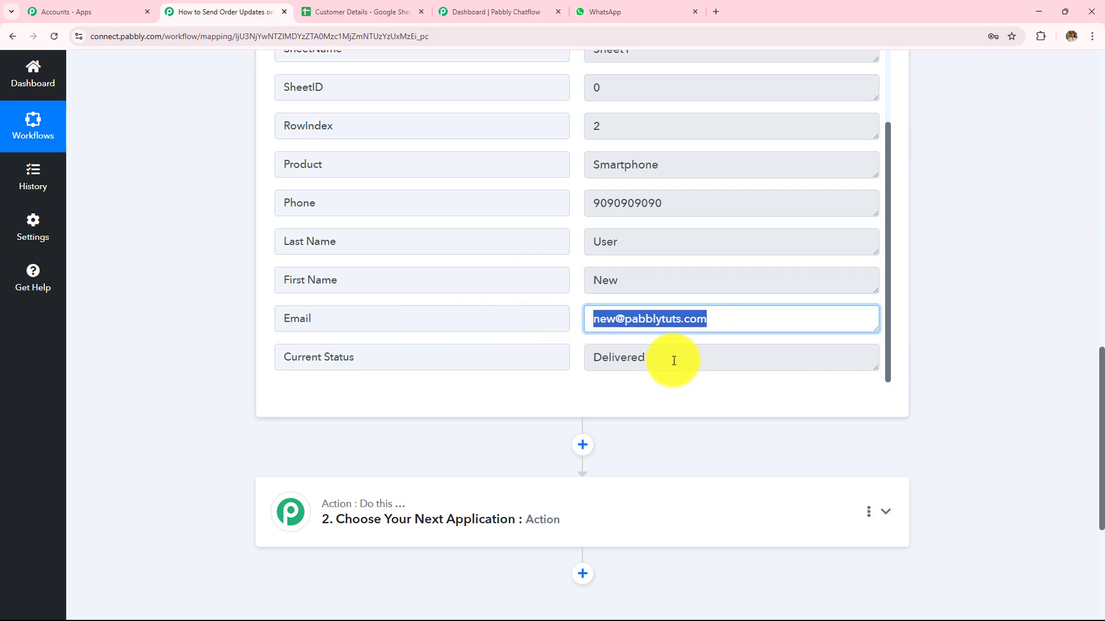
pyautogui.moveTo(673, 360); pyautogui.dragTo(428, 363)
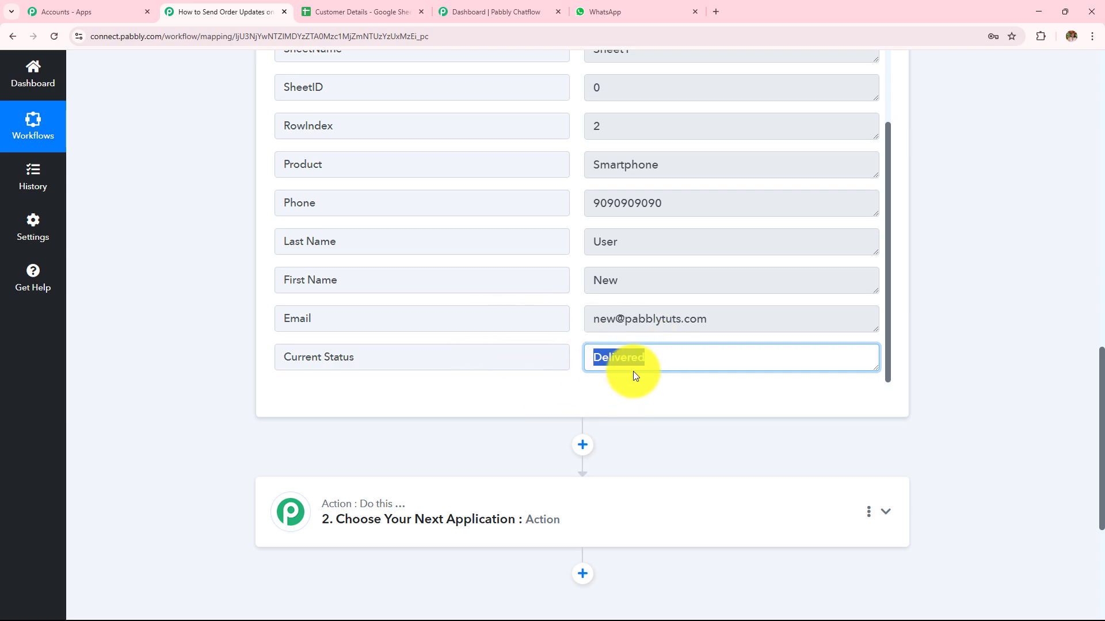
# Compare the captured response with the spreadsheet row and review the trigger's app, event and webhook settings and the workflow title
pyautogui.click(357, 11)
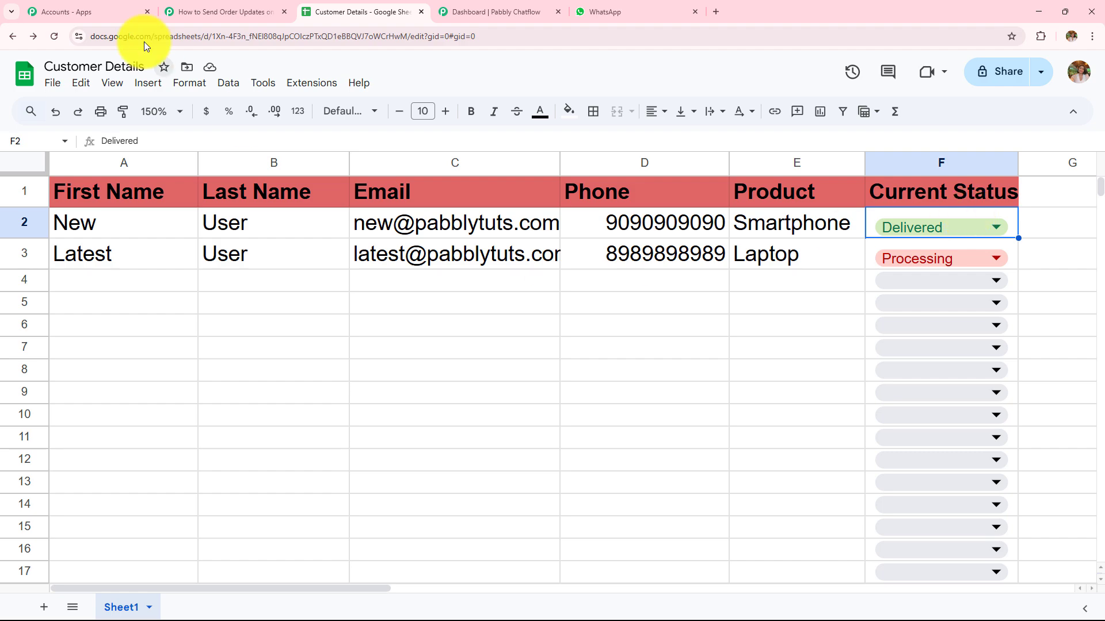
pyautogui.click(249, 12)
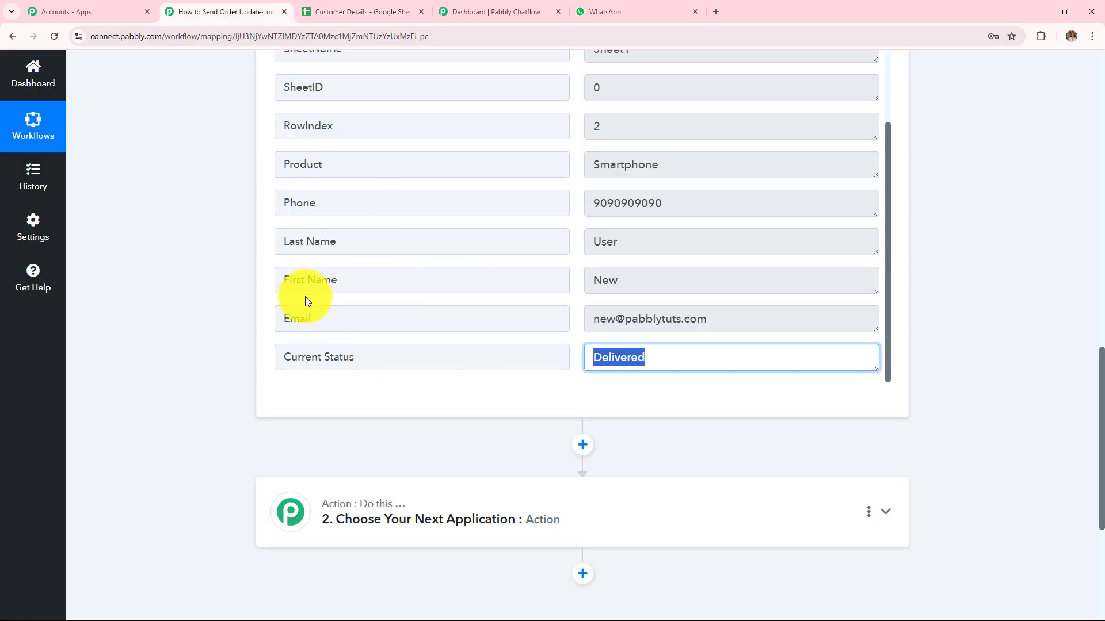
pyautogui.scroll(9, 200, 325)
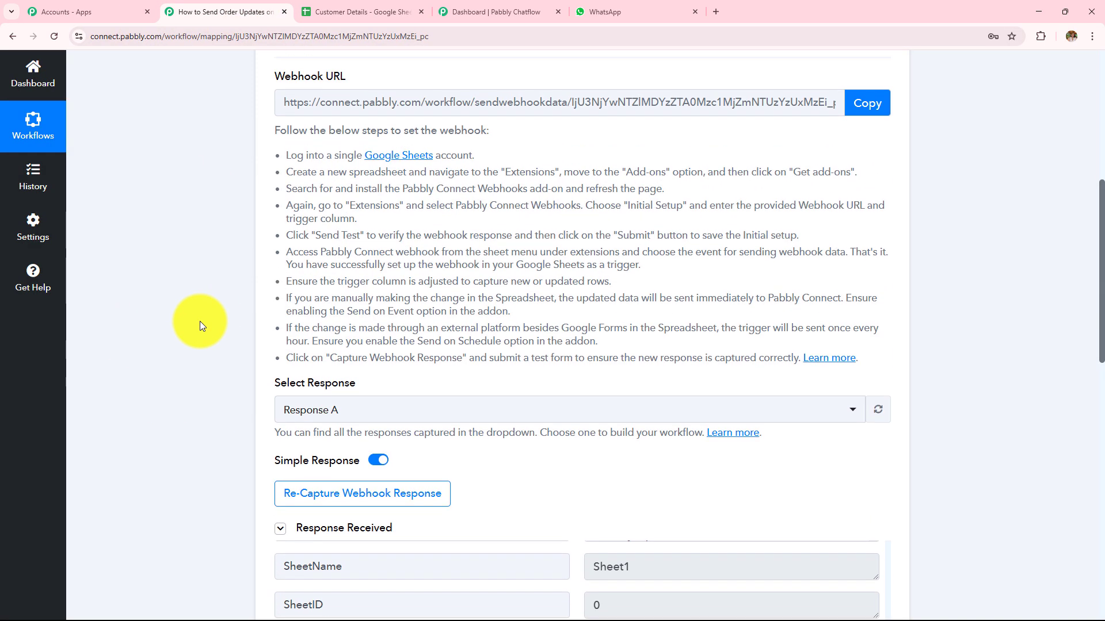
pyautogui.scroll(3, 199, 321)
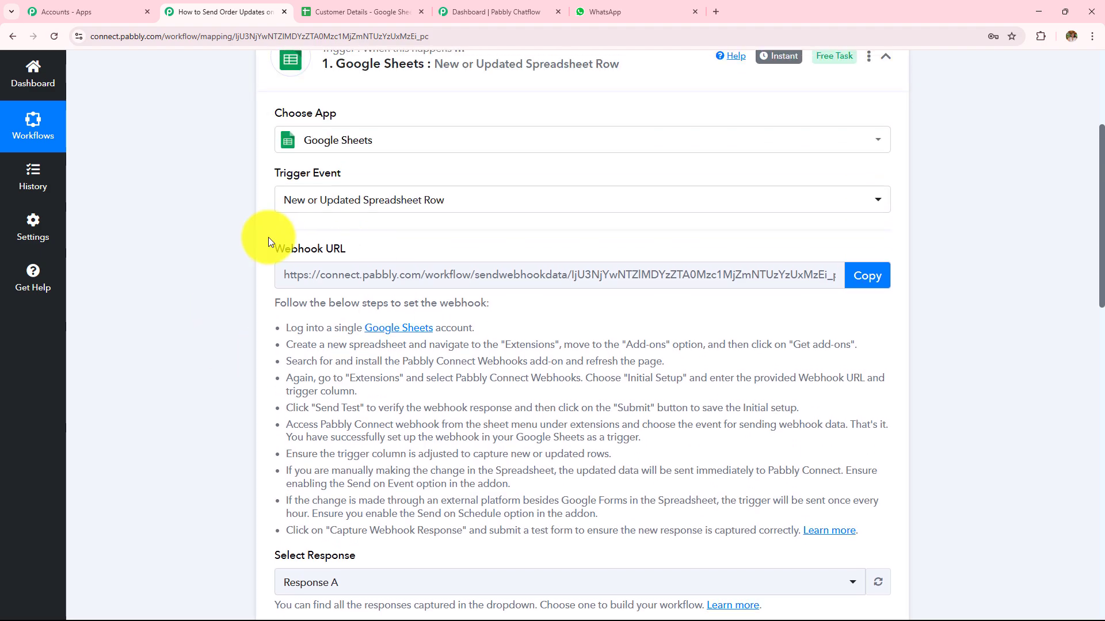
pyautogui.scroll(3, 379, 353)
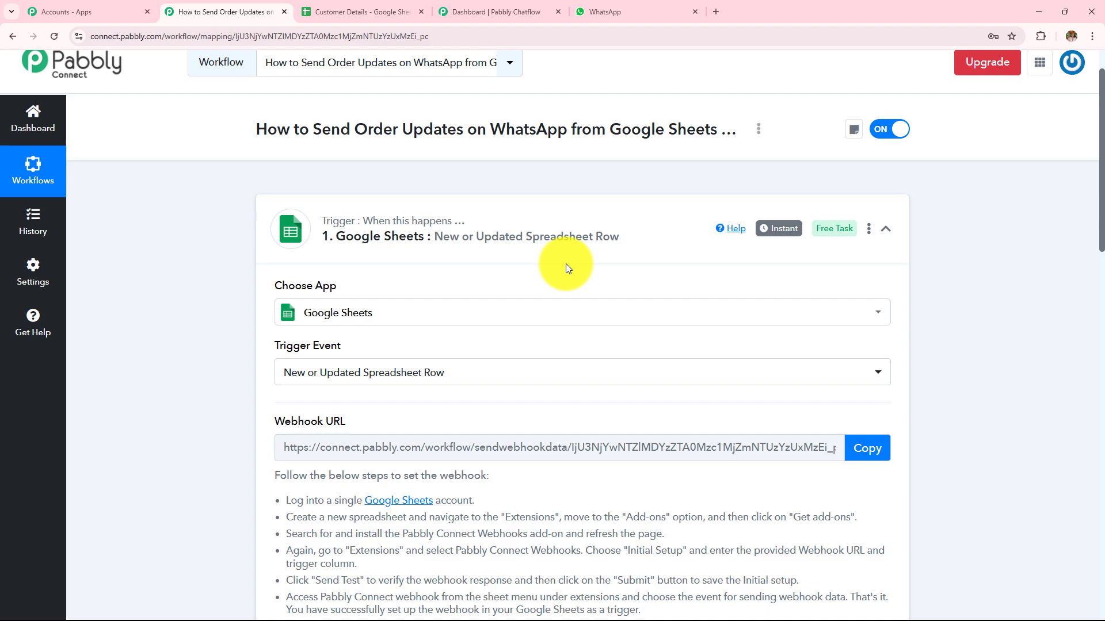
pyautogui.click(363, 12)
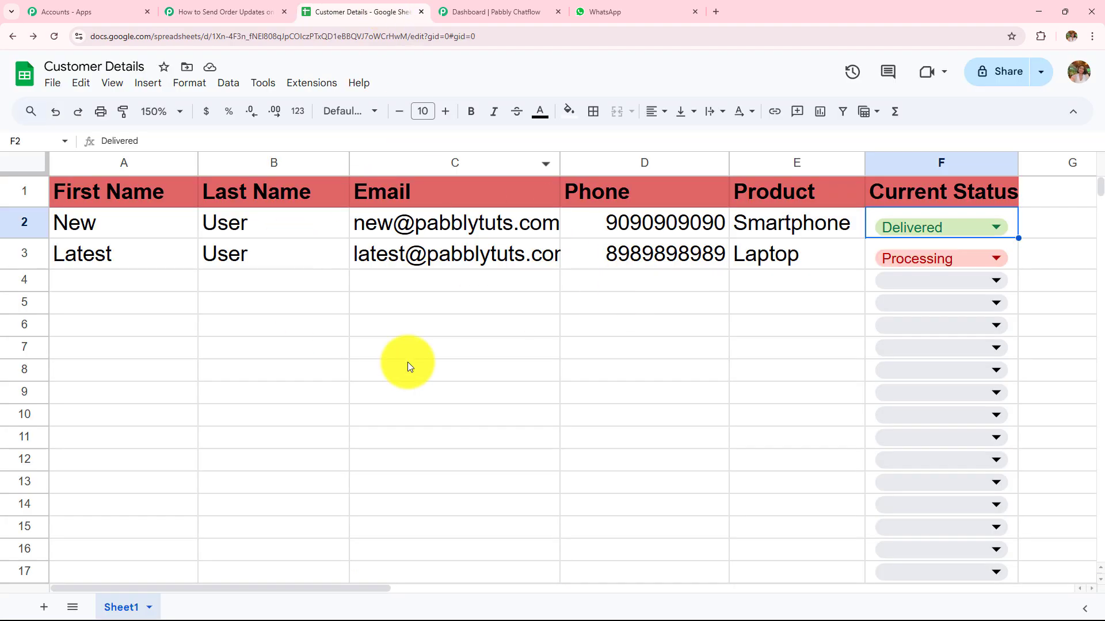
pyautogui.click(217, 11)
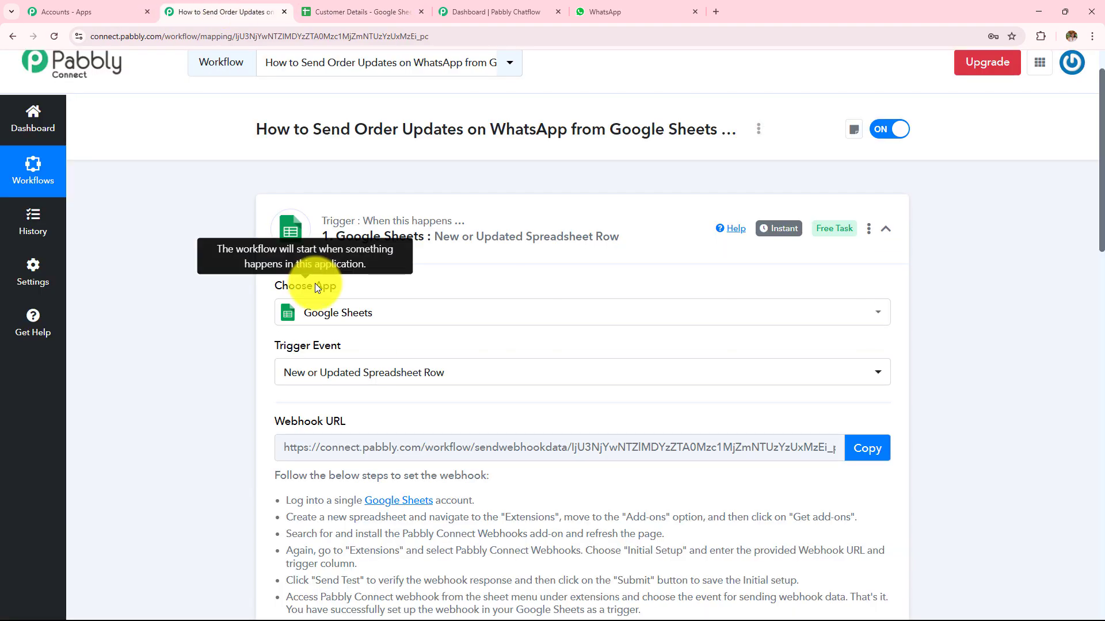
pyautogui.scroll(-2, 122, 399)
pyautogui.scroll(-5, 122, 399)
pyautogui.scroll(8, 122, 399)
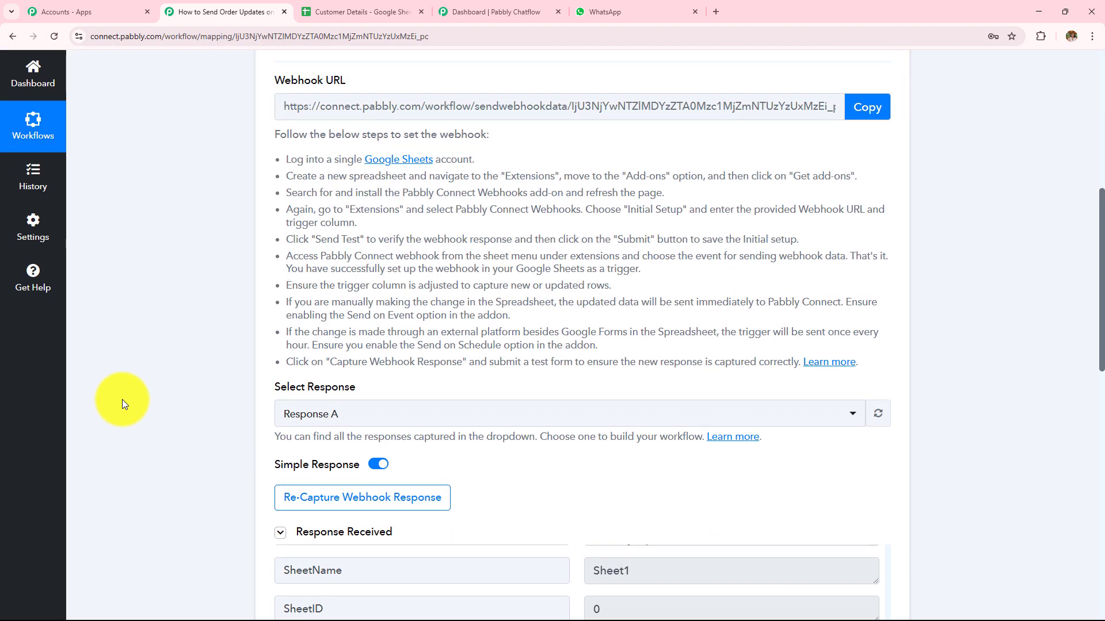
pyautogui.scroll(-4, 165, 256)
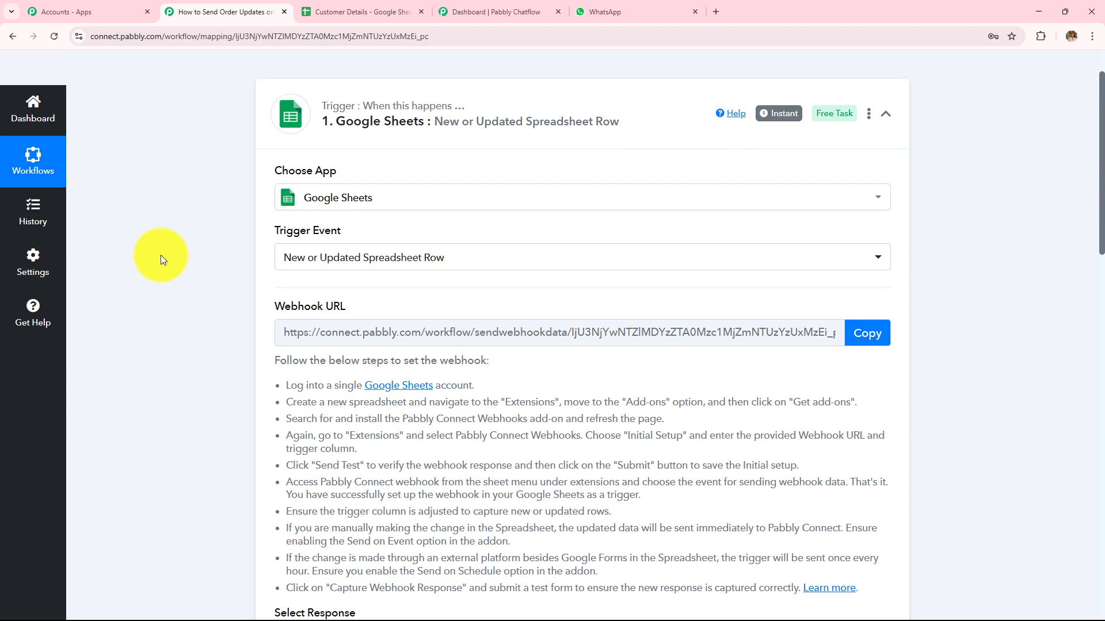
pyautogui.scroll(4, 165, 256)
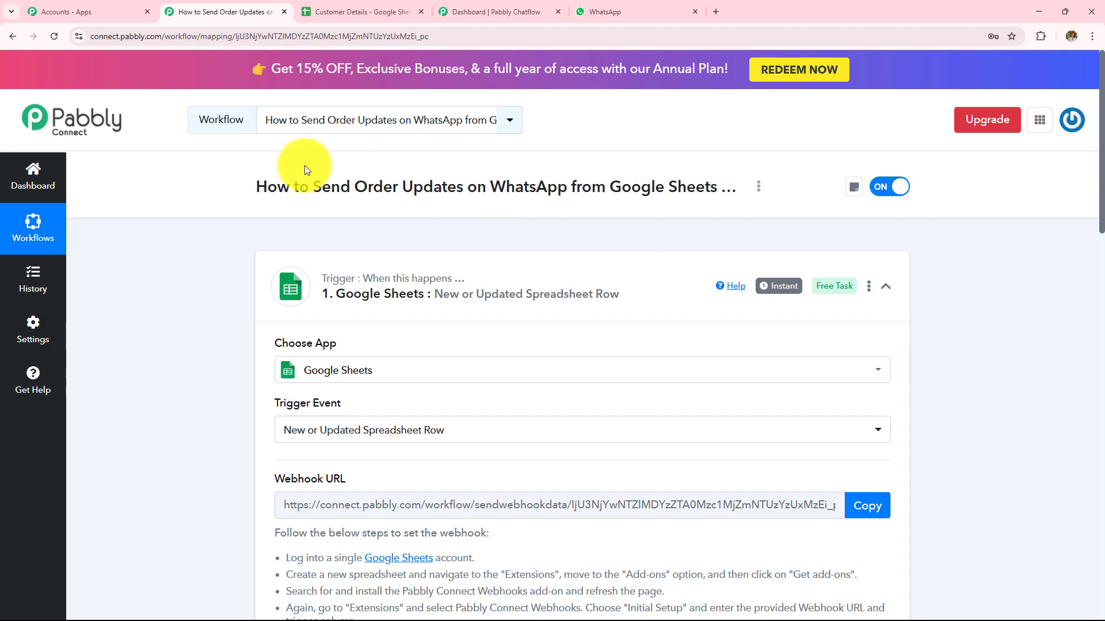
pyautogui.moveTo(310, 188); pyautogui.dragTo(627, 187)
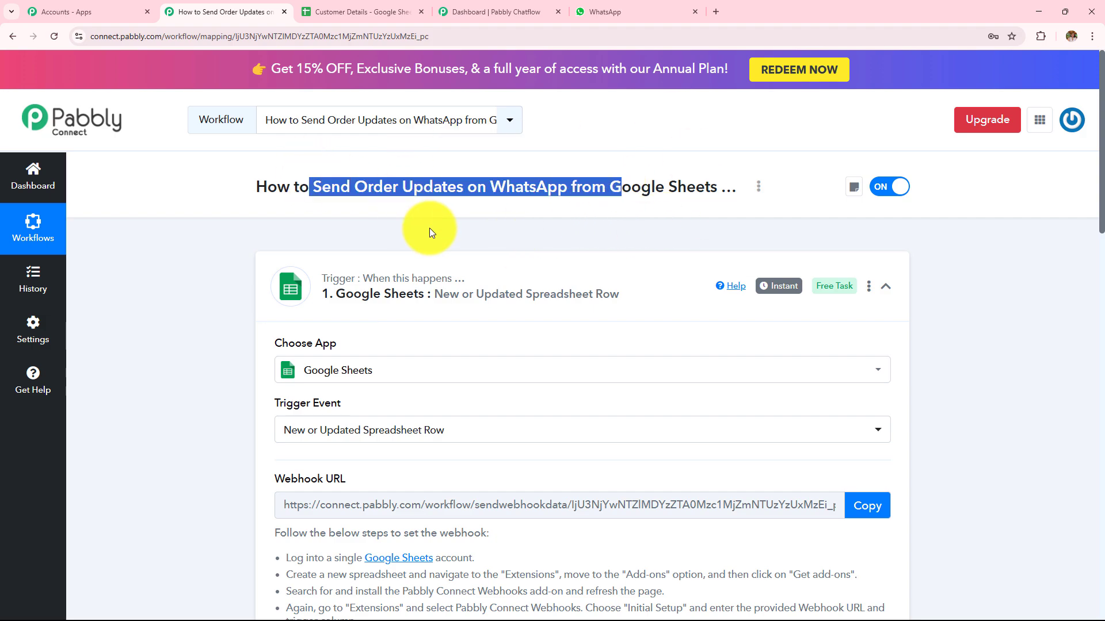
# Choose Pabbly Chatflow as the app for the workflow's second step, the action
pyautogui.scroll(-15, 212, 336)
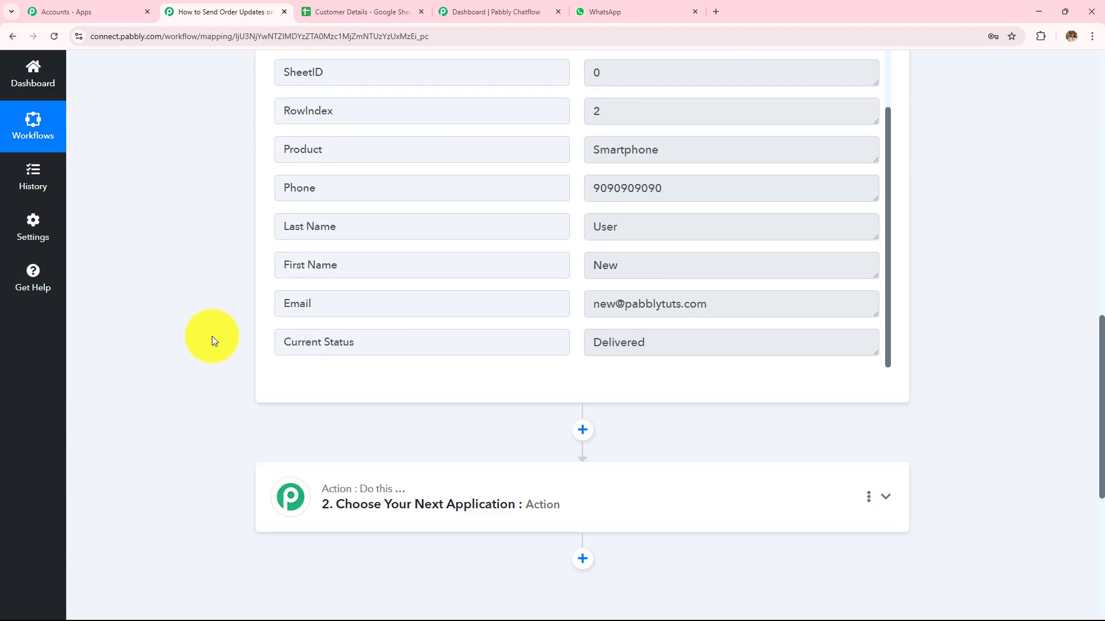
pyautogui.click(530, 338)
pyautogui.scroll(3, 505, 337)
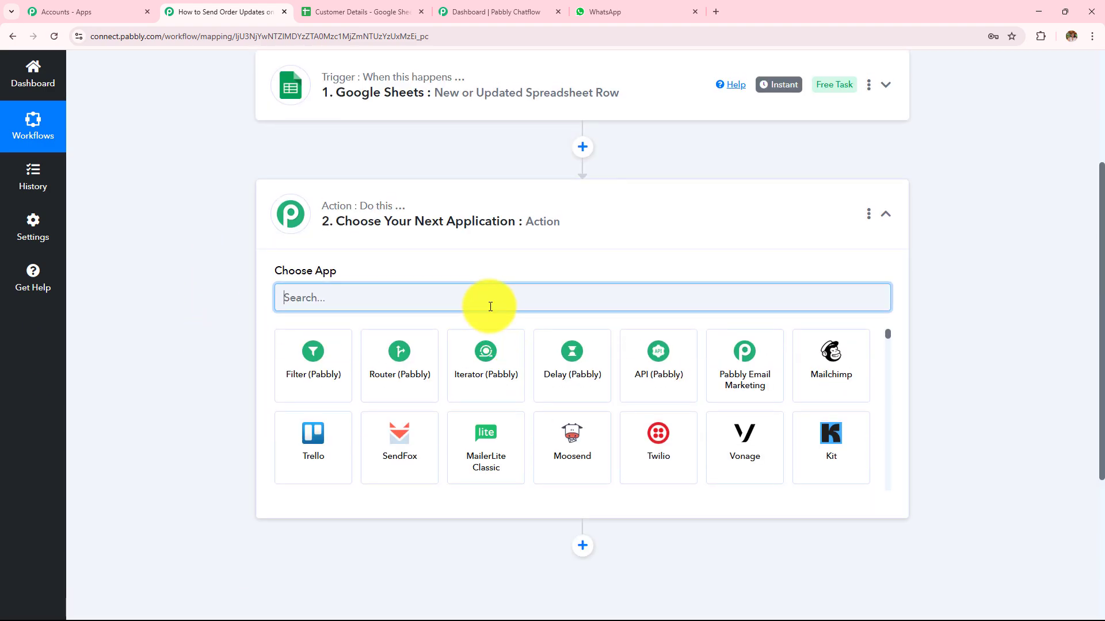
pyautogui.write('Pabbly Cha')
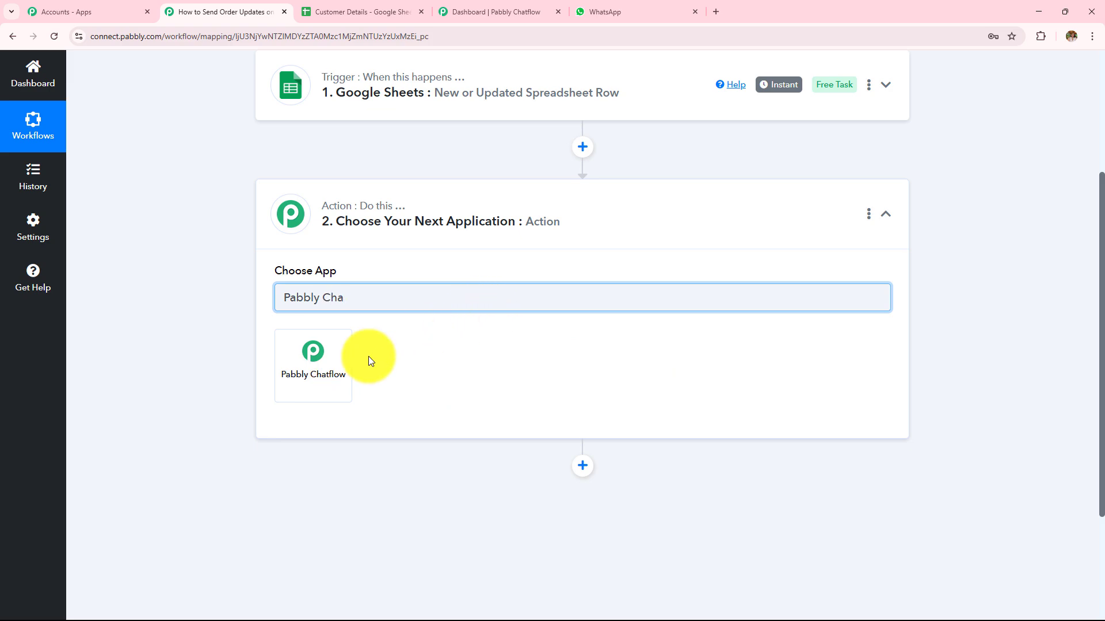
pyautogui.click(296, 385)
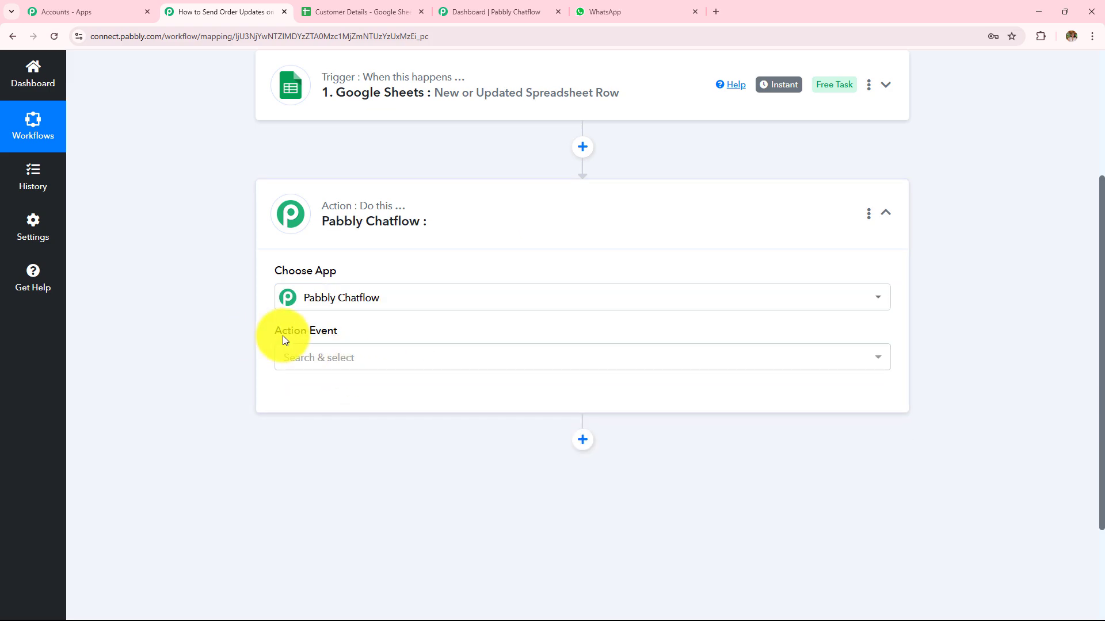
# Set the action event to Send Template Message and open the Pabbly Chatflow account connection settings
pyautogui.moveTo(411, 333); pyautogui.dragTo(411, 365)
pyautogui.click(412, 364)
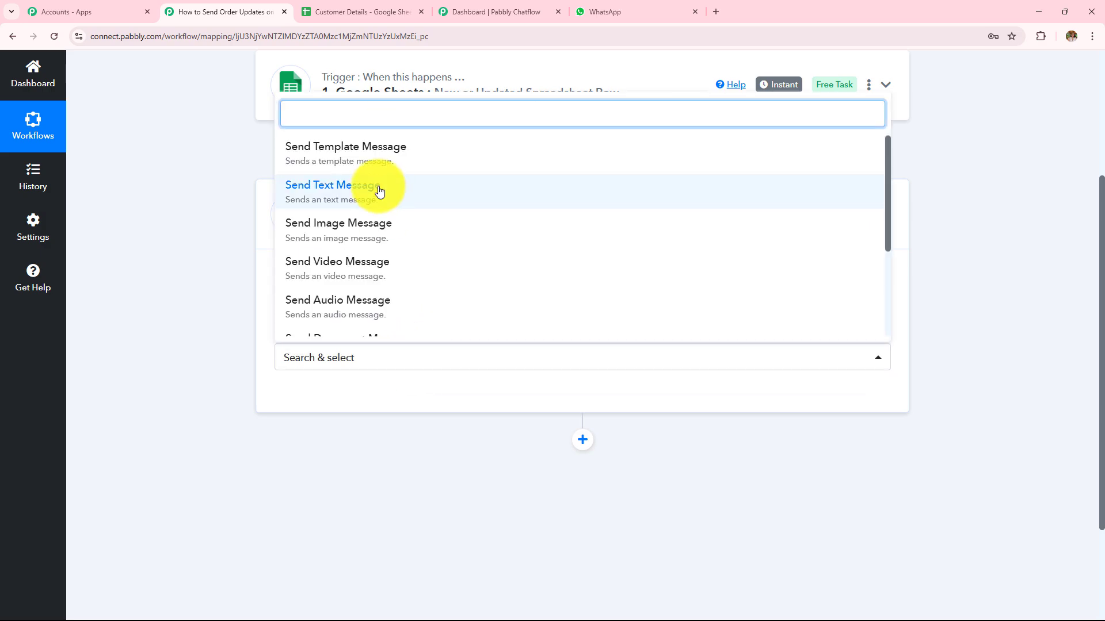
pyautogui.click(340, 163)
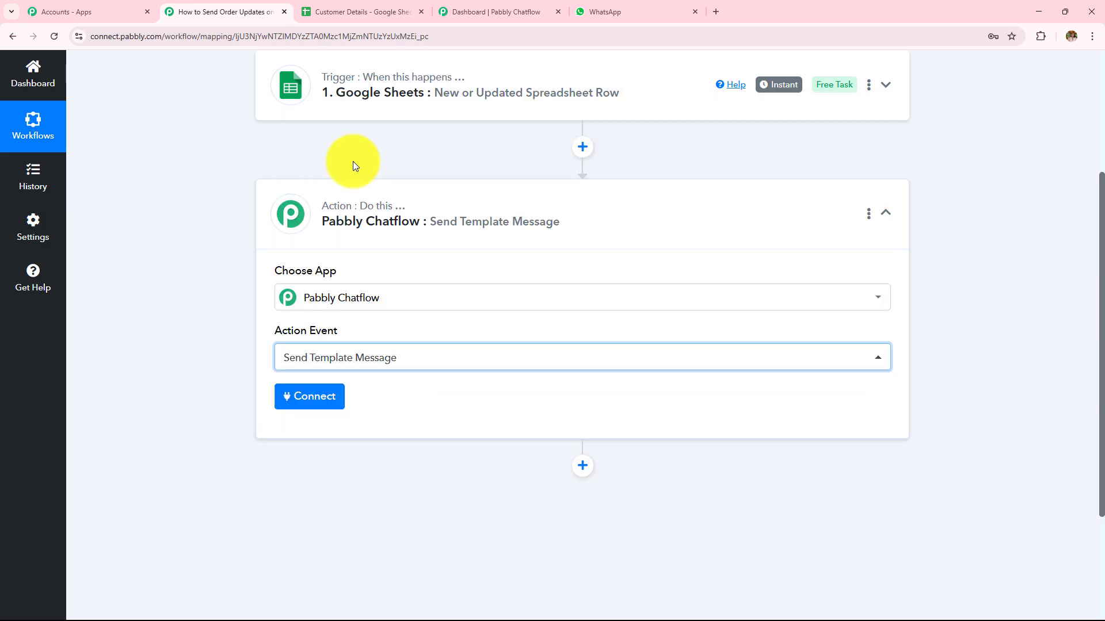
pyautogui.click(318, 397)
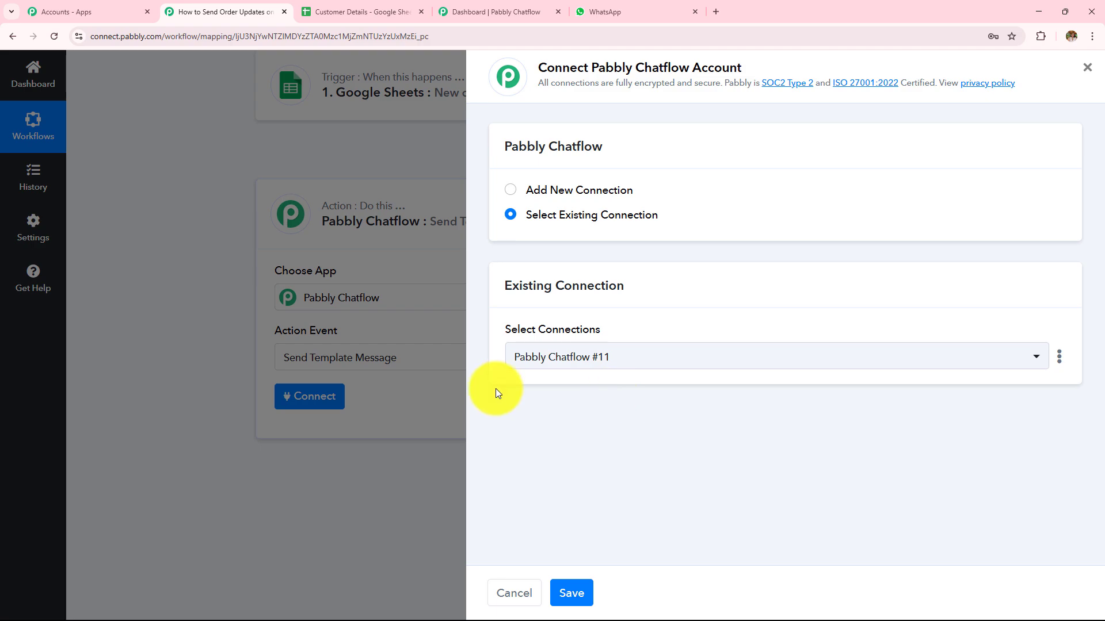
# Switch to Pabbly Chatflow, examine the fields required to add a WhatsApp number, and review the dashboard's setup guidance
pyautogui.click(527, 12)
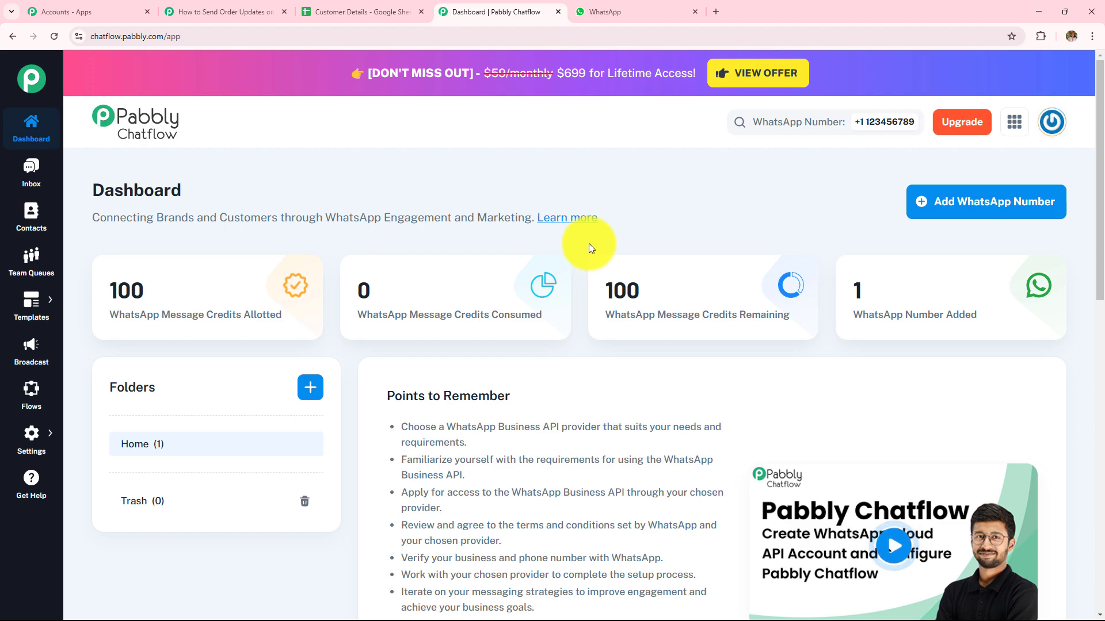
pyautogui.click(992, 210)
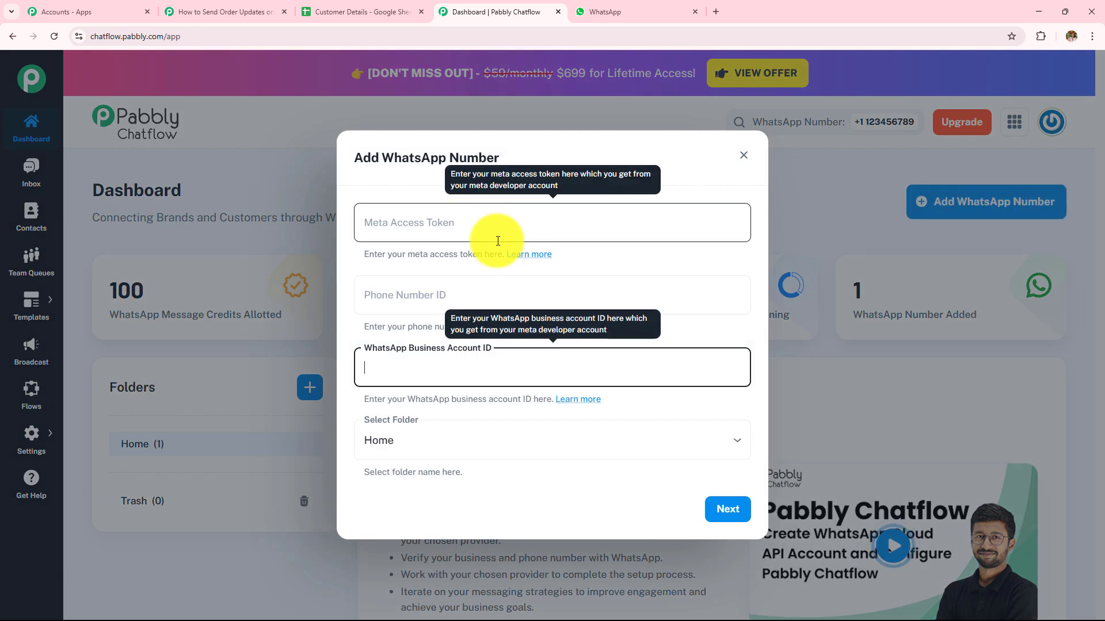
pyautogui.click(608, 264)
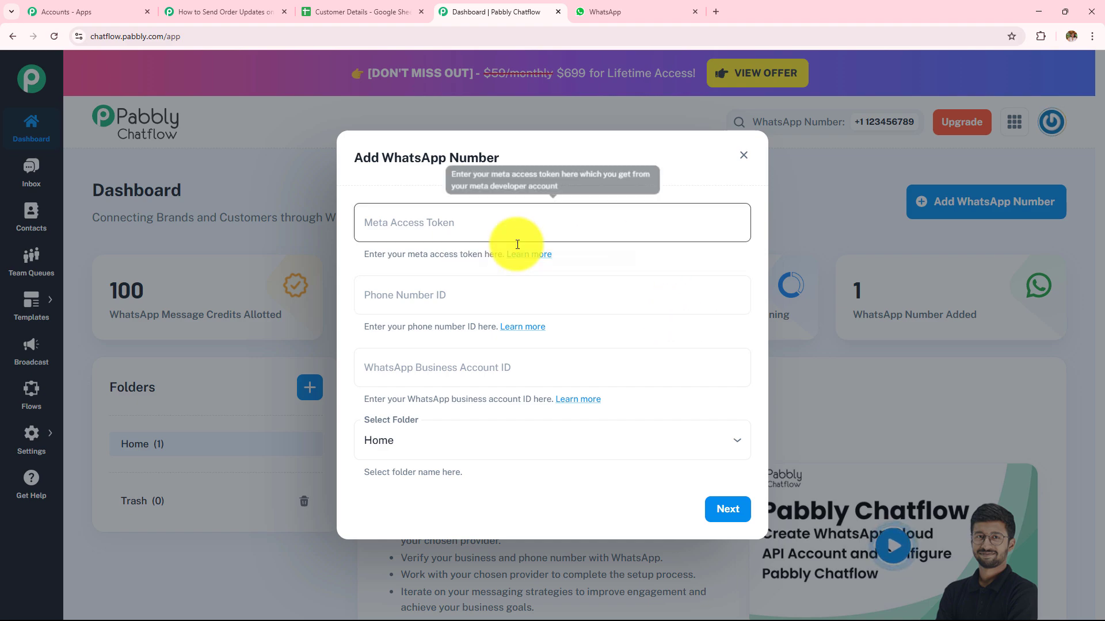
pyautogui.click(744, 157)
pyautogui.scroll(-3, 828, 320)
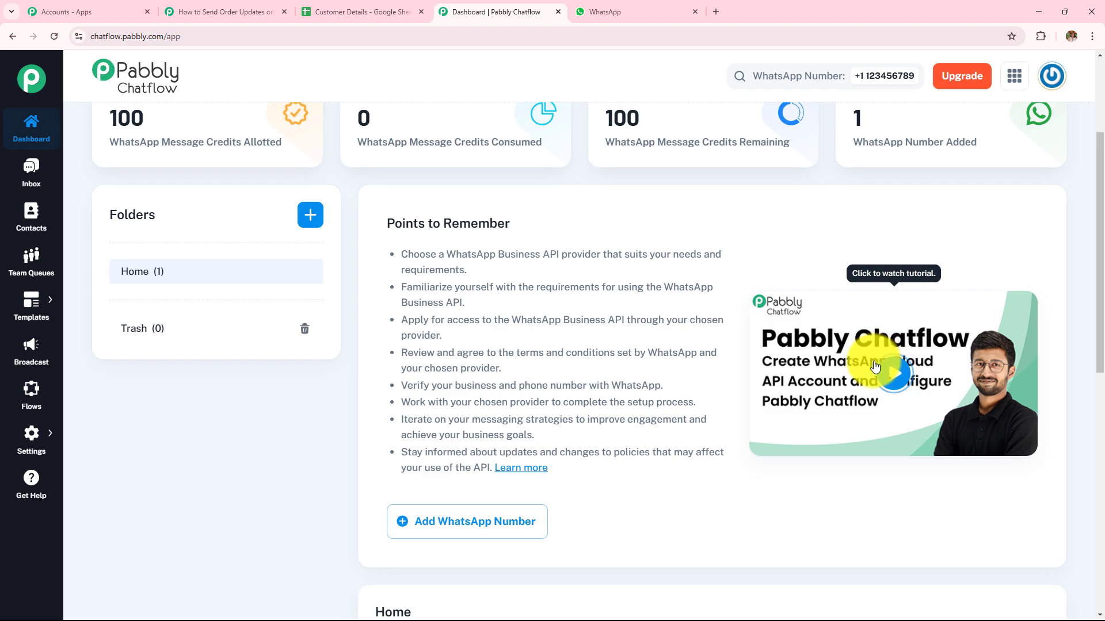
pyautogui.scroll(2, 874, 366)
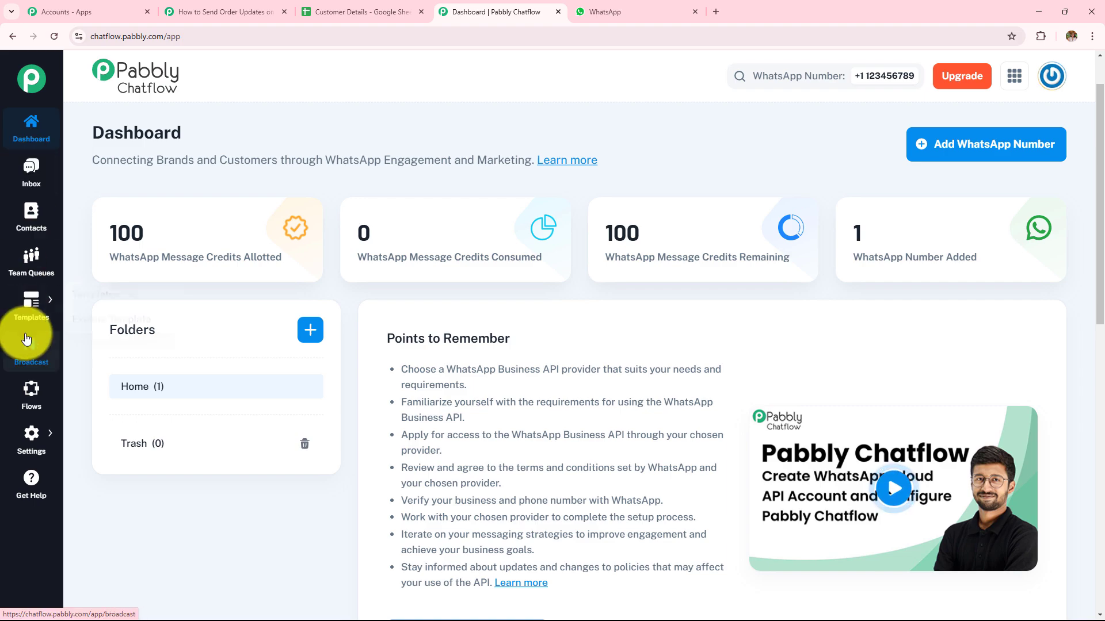
# Examine the ready-made ecommerce message templates on the Explore Templates page
pyautogui.moveTo(32, 315)
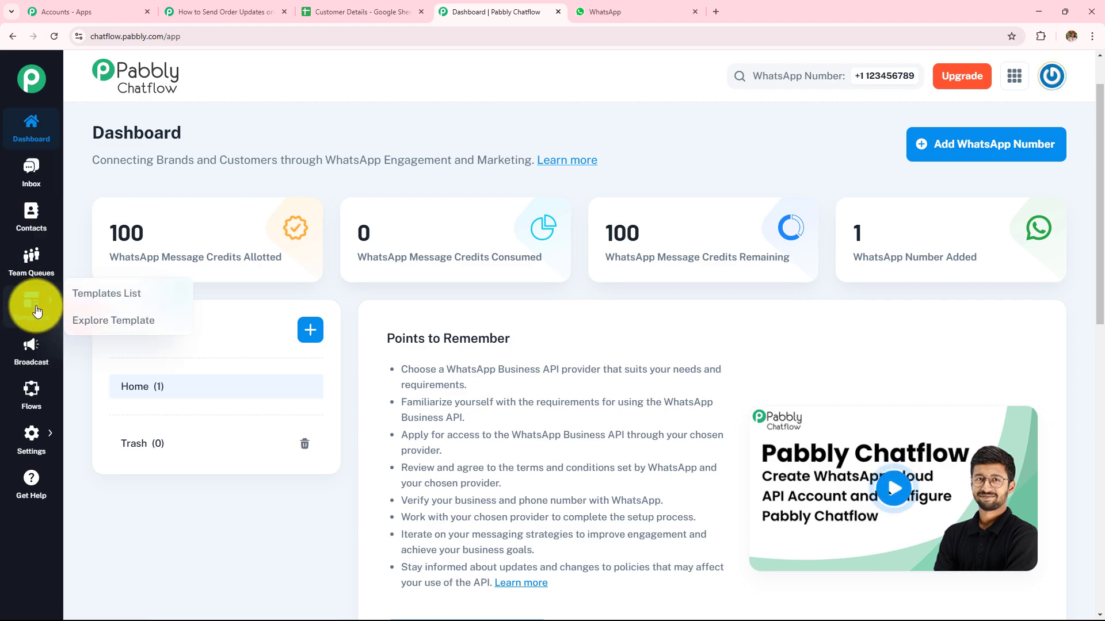
pyautogui.click(107, 332)
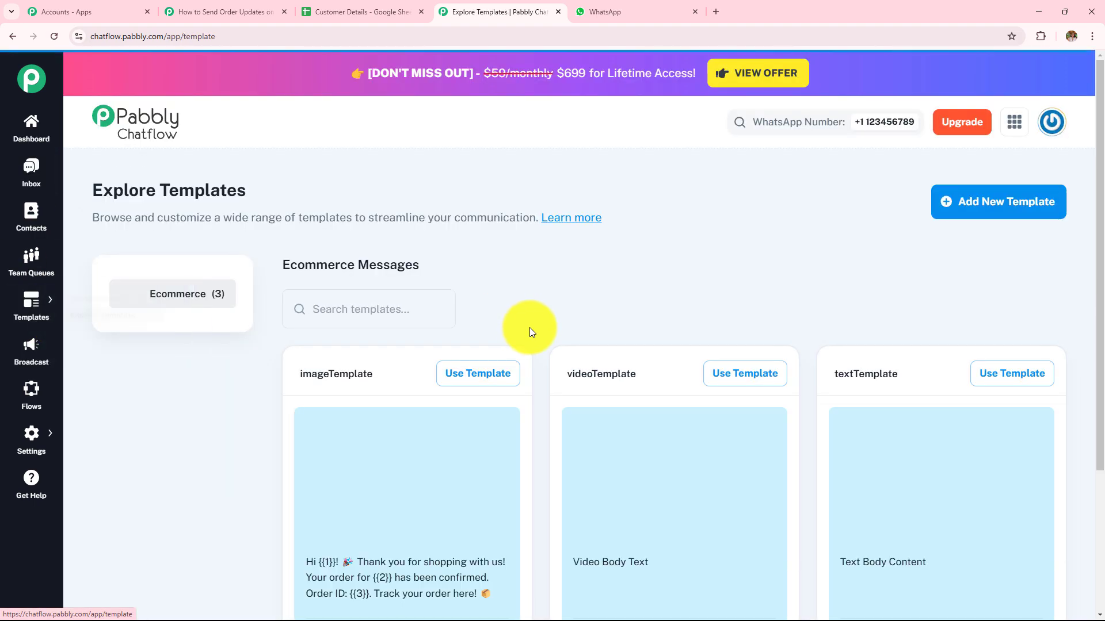
pyautogui.scroll(-3, 523, 330)
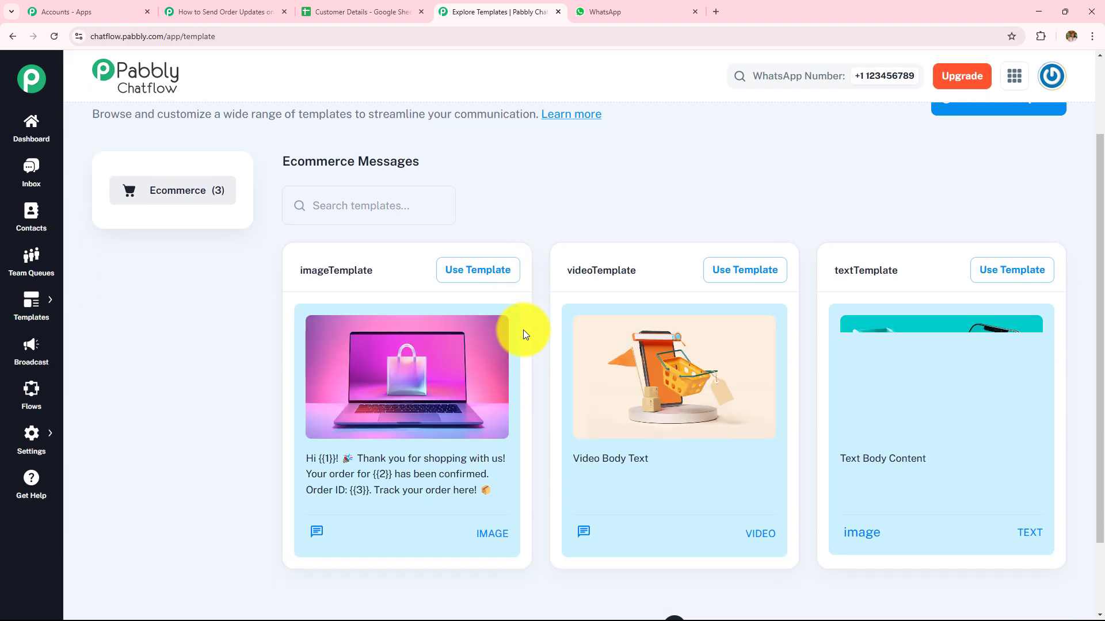
# Open the list of existing templates and start adding a new template
pyautogui.moveTo(49, 297)
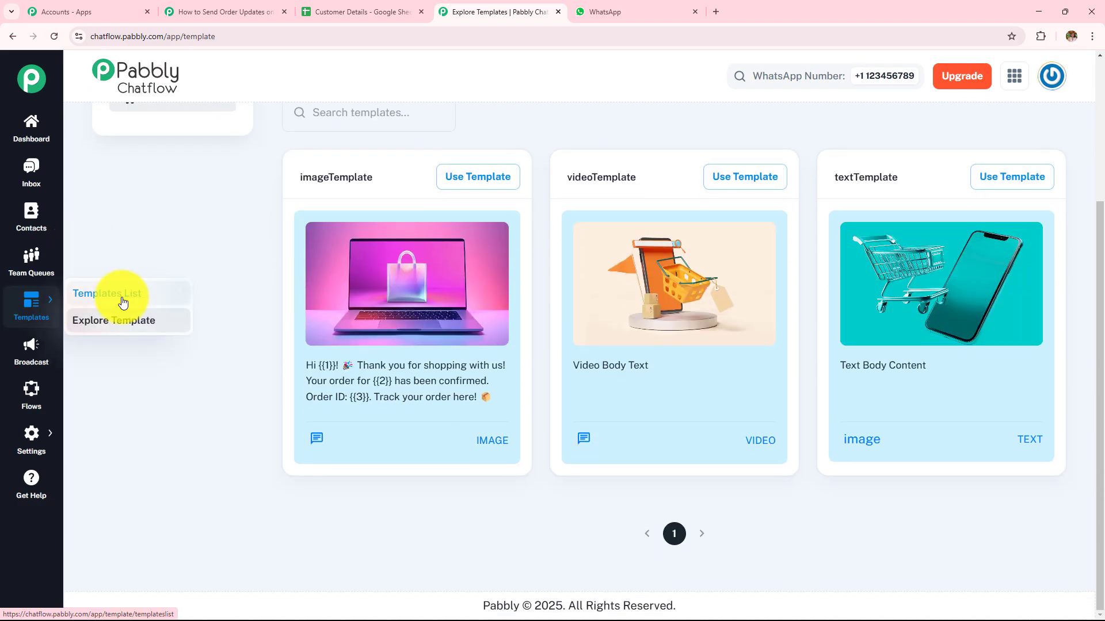
pyautogui.click(112, 298)
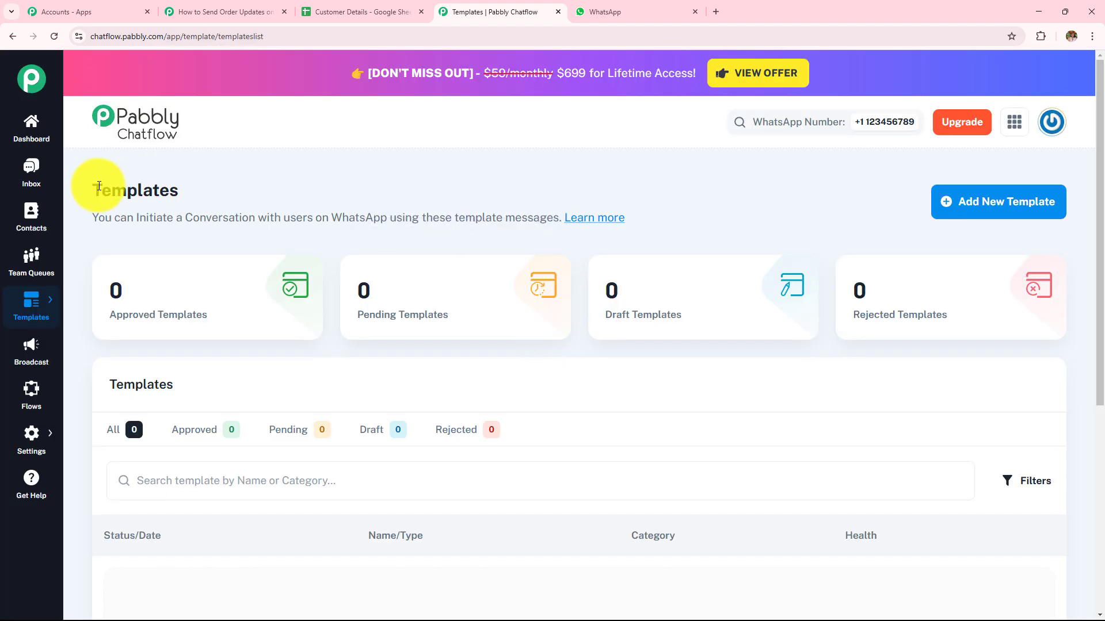
pyautogui.moveTo(89, 194); pyautogui.dragTo(254, 203)
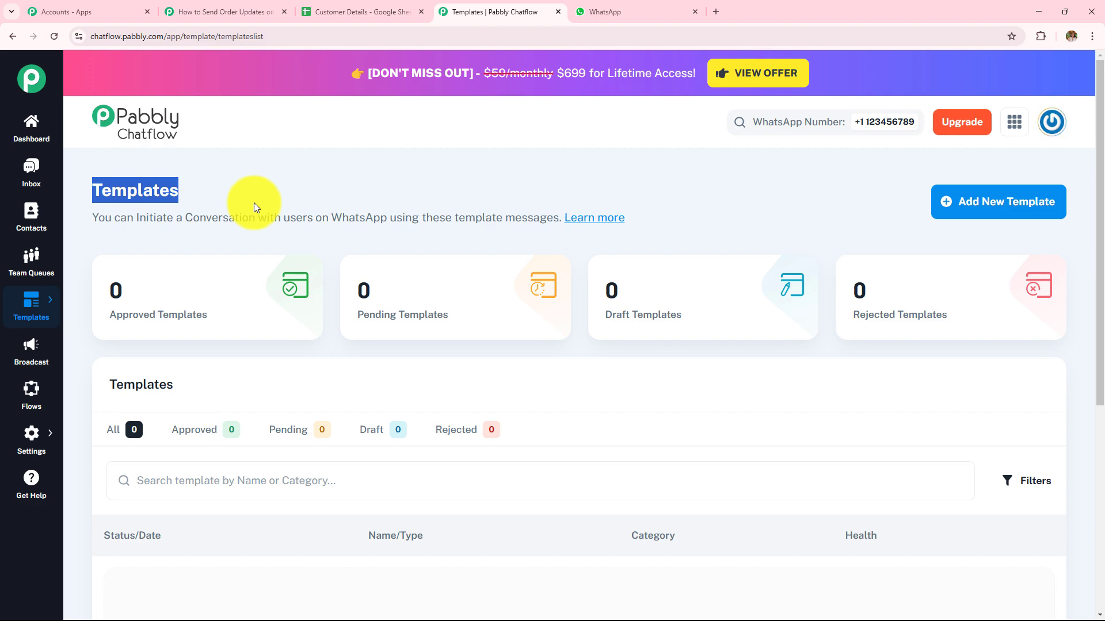
pyautogui.click(982, 214)
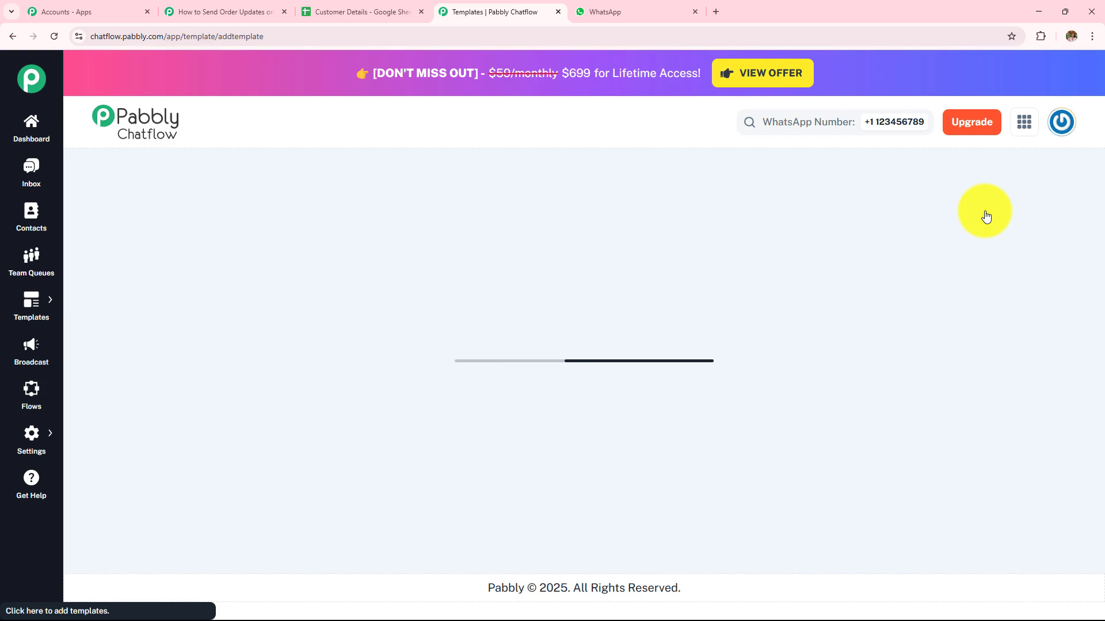
# Set the new template's category to Marketing
pyautogui.scroll(-2, 403, 310)
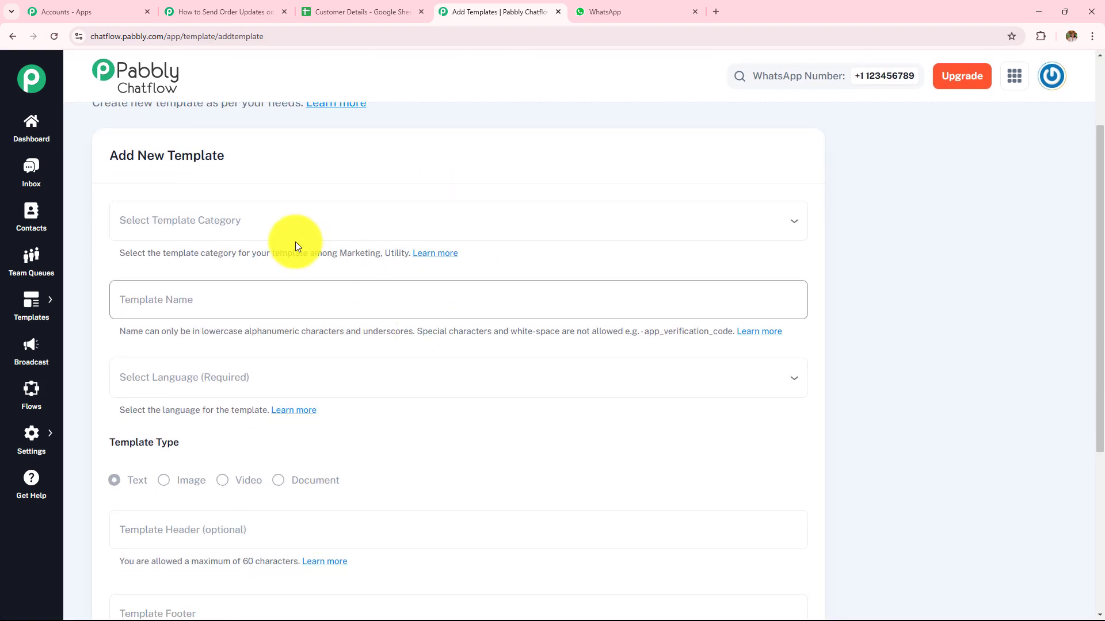
pyautogui.click(267, 236)
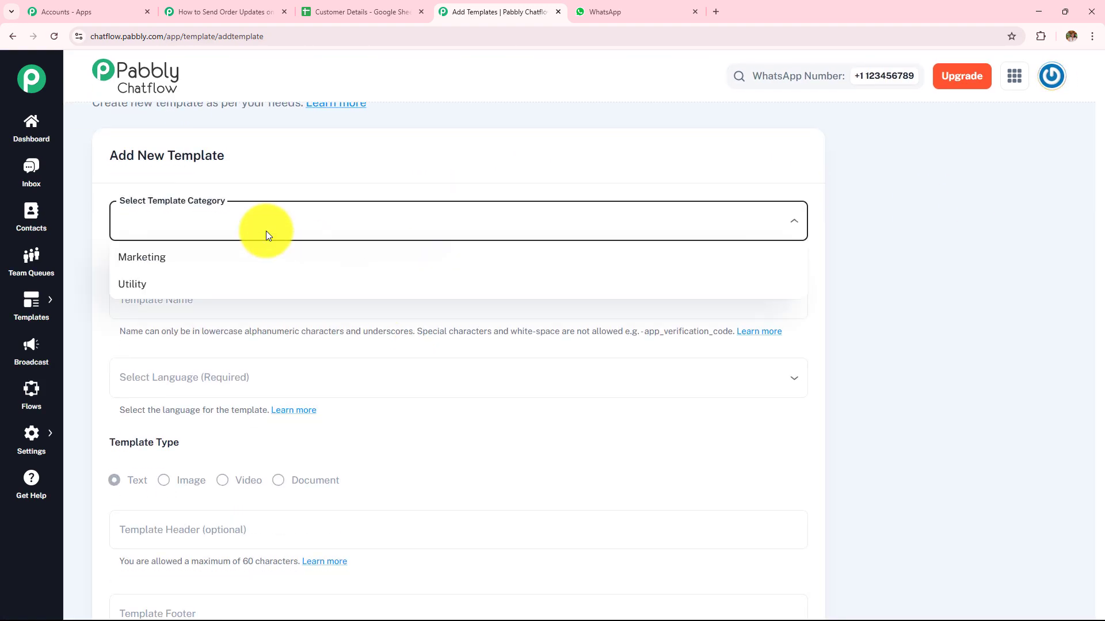
pyautogui.click(157, 265)
pyautogui.scroll(-2, 237, 246)
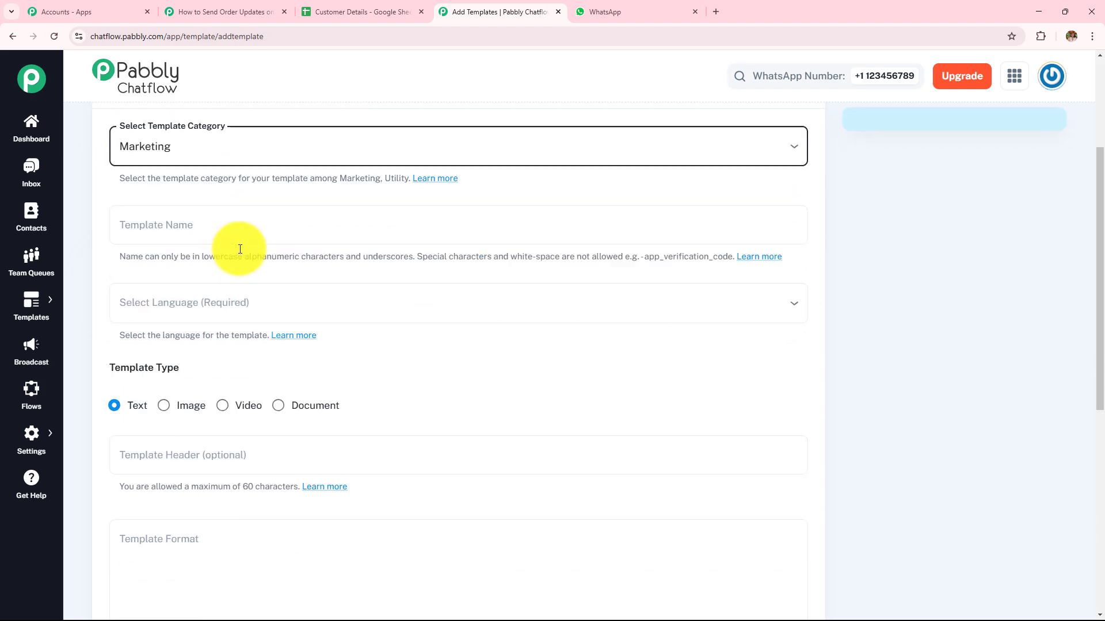
# Check the template naming rules and name the template order_update
pyautogui.tripleClick(280, 222)
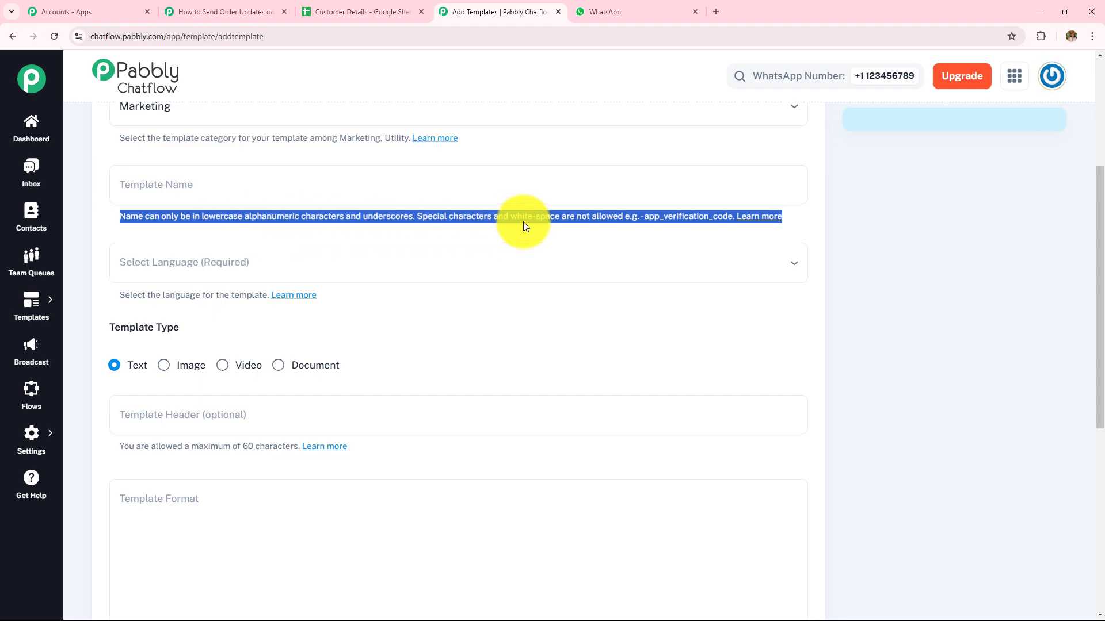
pyautogui.click(335, 179)
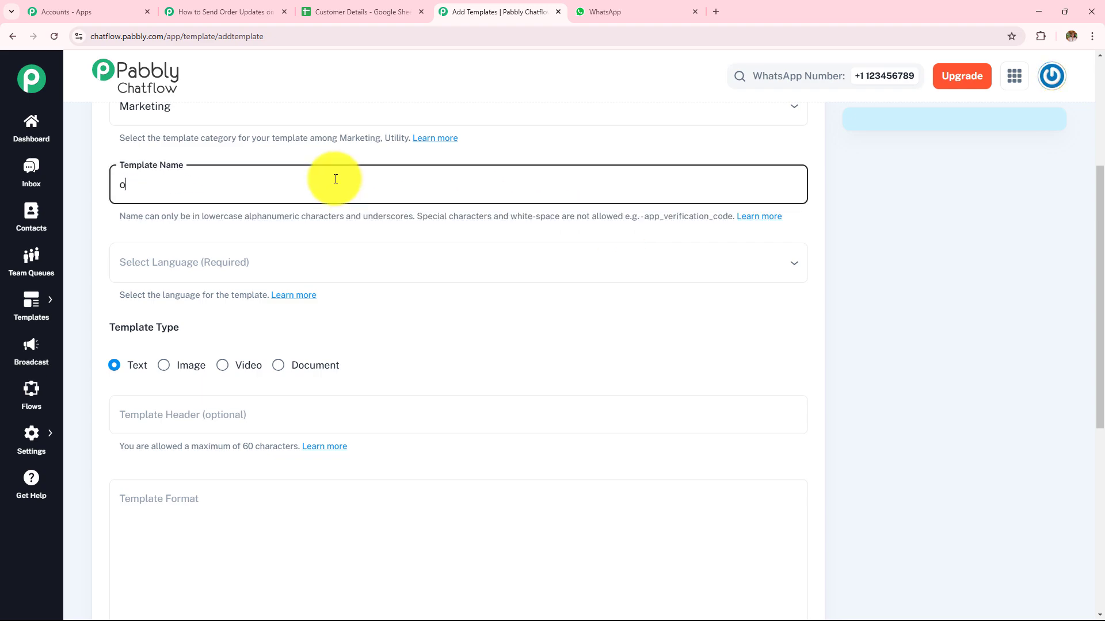
pyautogui.write('order_update')
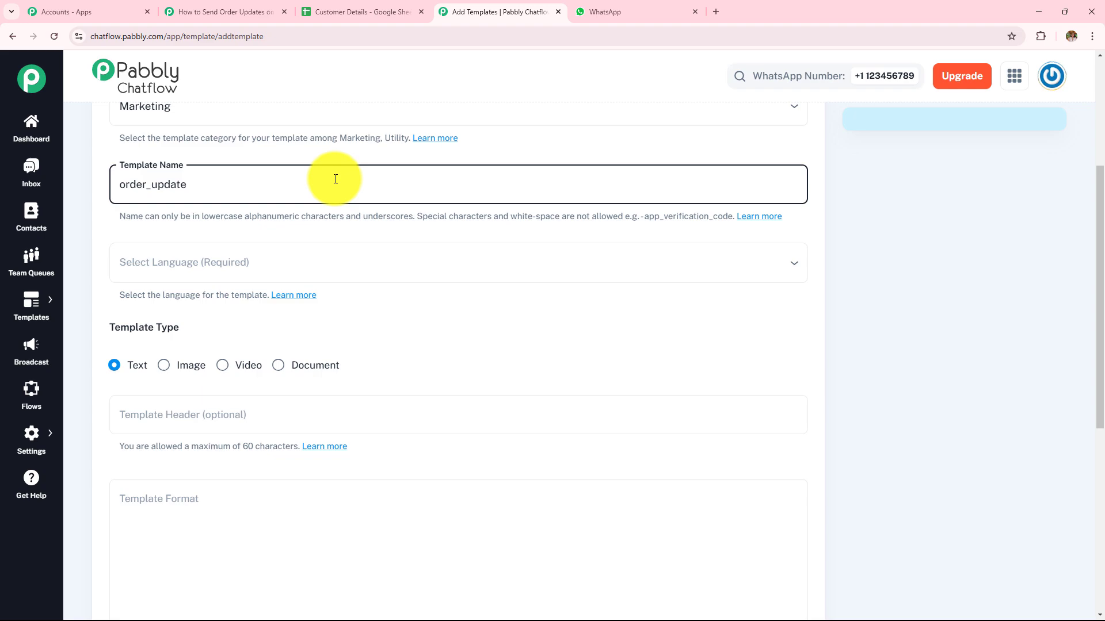
# Set the template language to English and keep Text as the template type
pyautogui.click(301, 260)
pyautogui.scroll(-5, 254, 384)
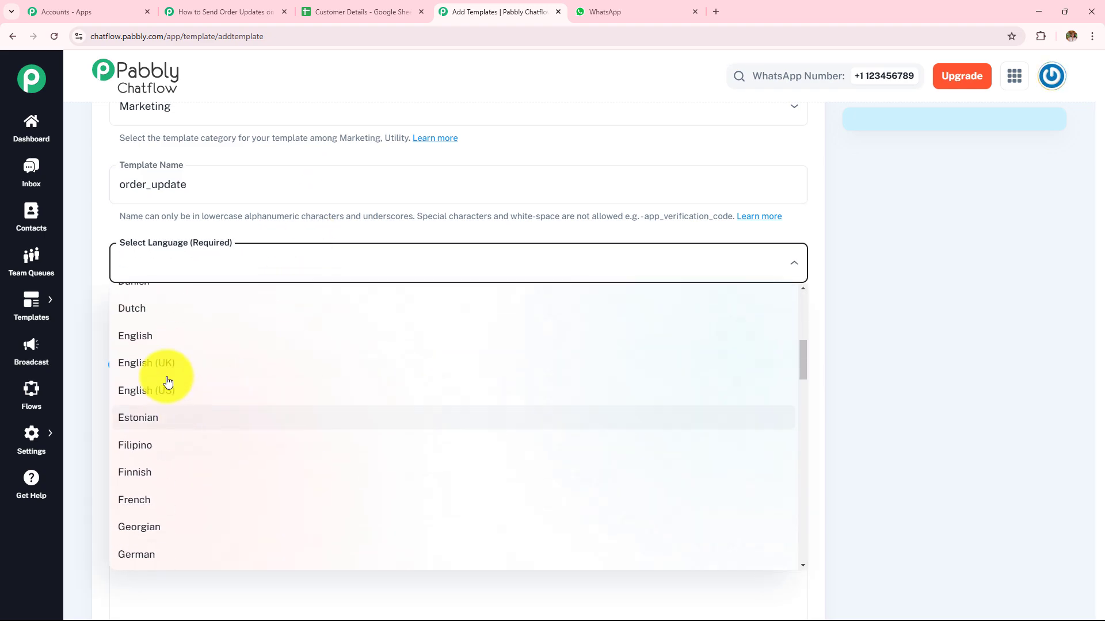
pyautogui.click(155, 339)
pyautogui.scroll(-1, 299, 336)
pyautogui.scroll(-1, 299, 334)
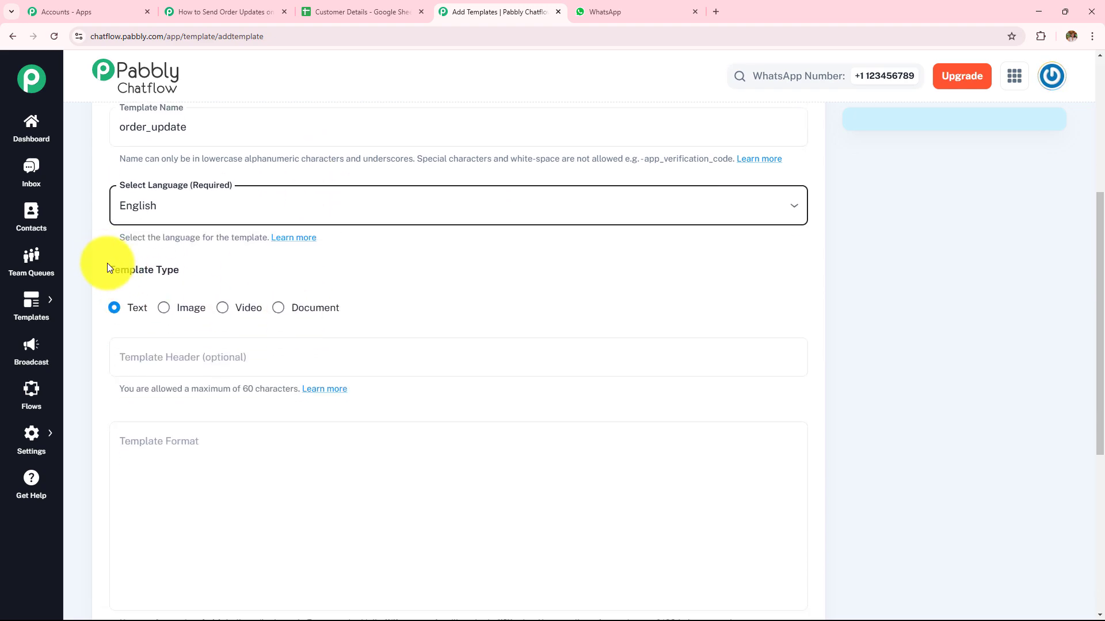
pyautogui.moveTo(109, 266); pyautogui.dragTo(114, 313)
pyautogui.click(114, 311)
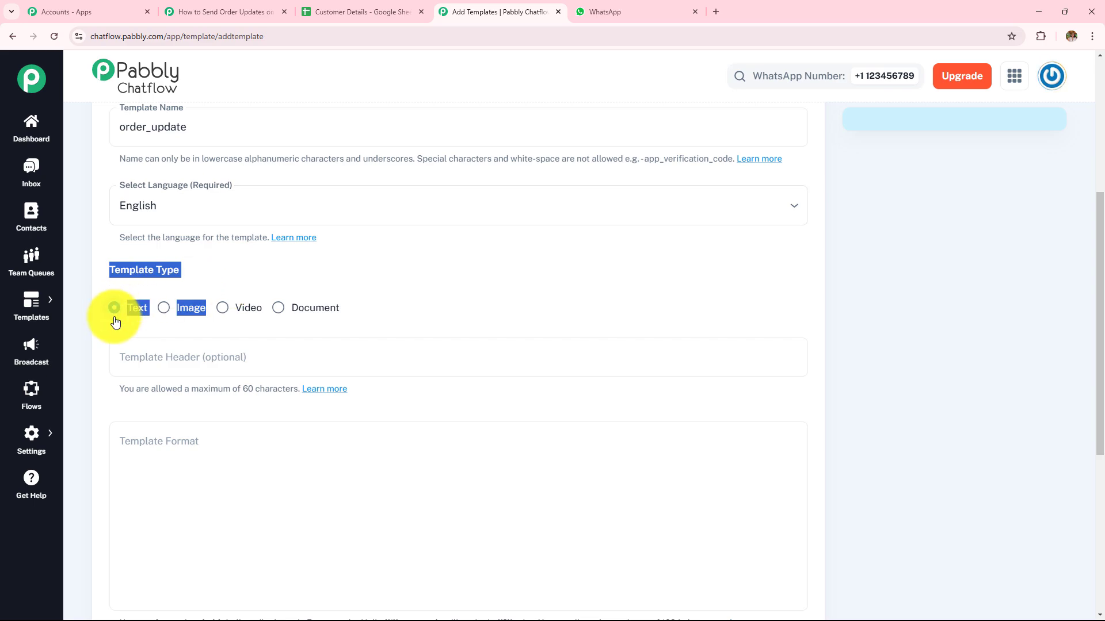
pyautogui.click(302, 285)
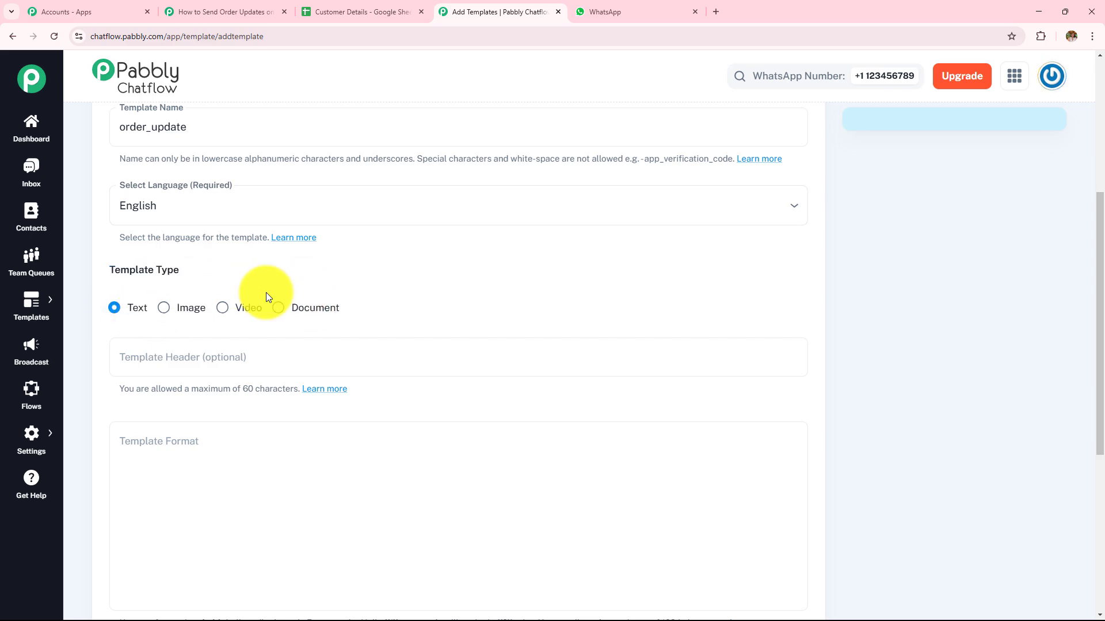
# Enter "Order Status" as the template header
pyautogui.scroll(-4, 344, 315)
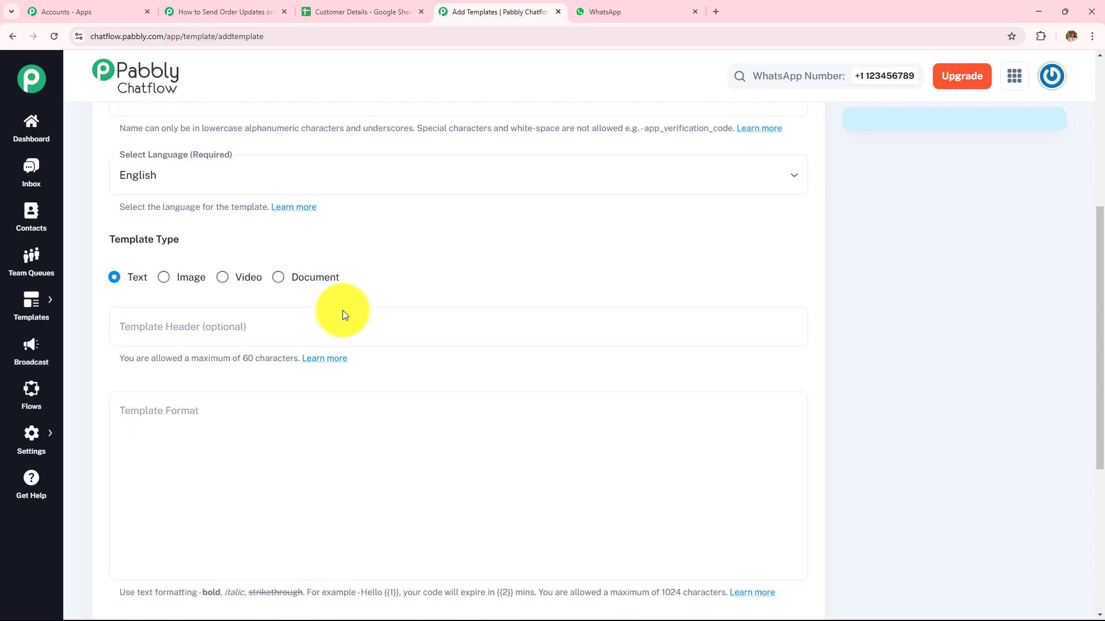
pyautogui.click(156, 180)
pyautogui.write('O')
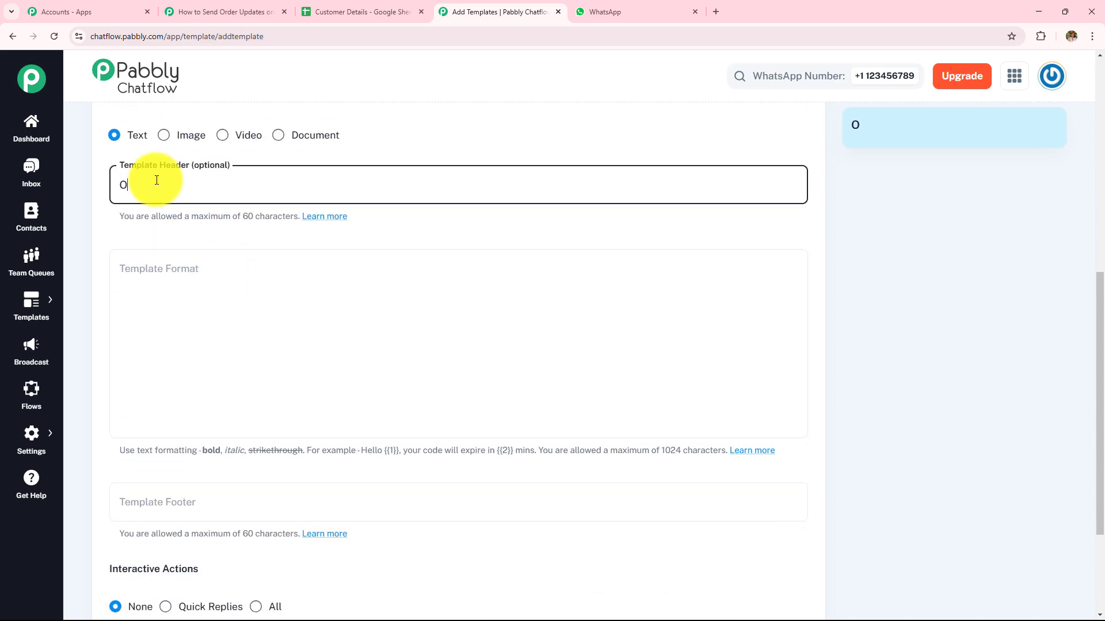
pyautogui.write('rder Status')
# Check the body's character limit and start the template body with "Hello {{1}}" followed by a blank line
pyautogui.click(235, 281)
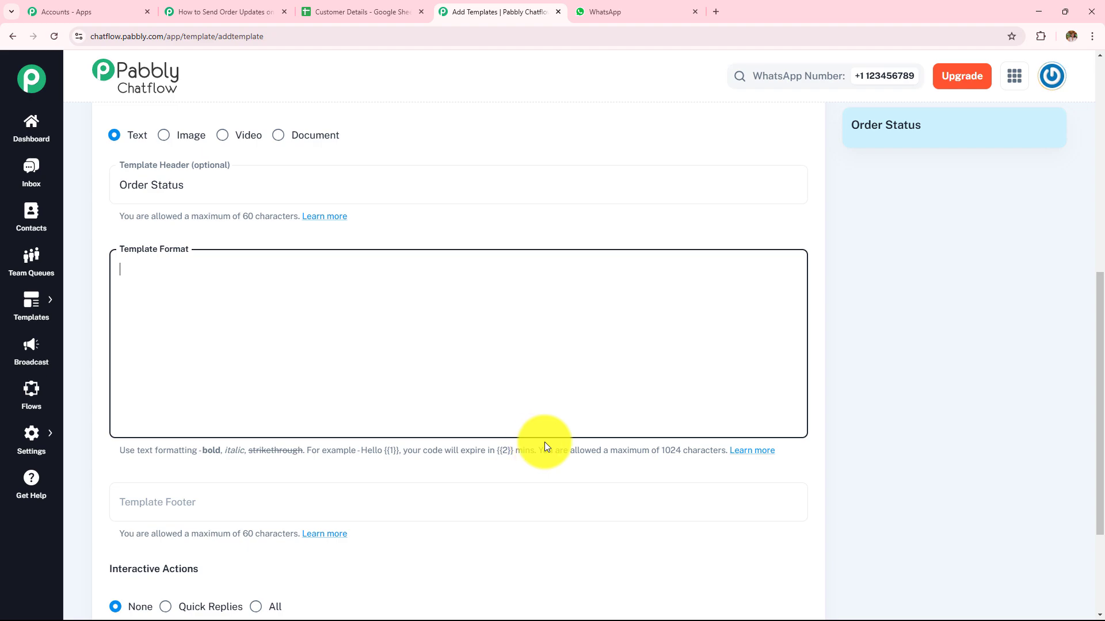
pyautogui.moveTo(656, 451); pyautogui.dragTo(696, 452)
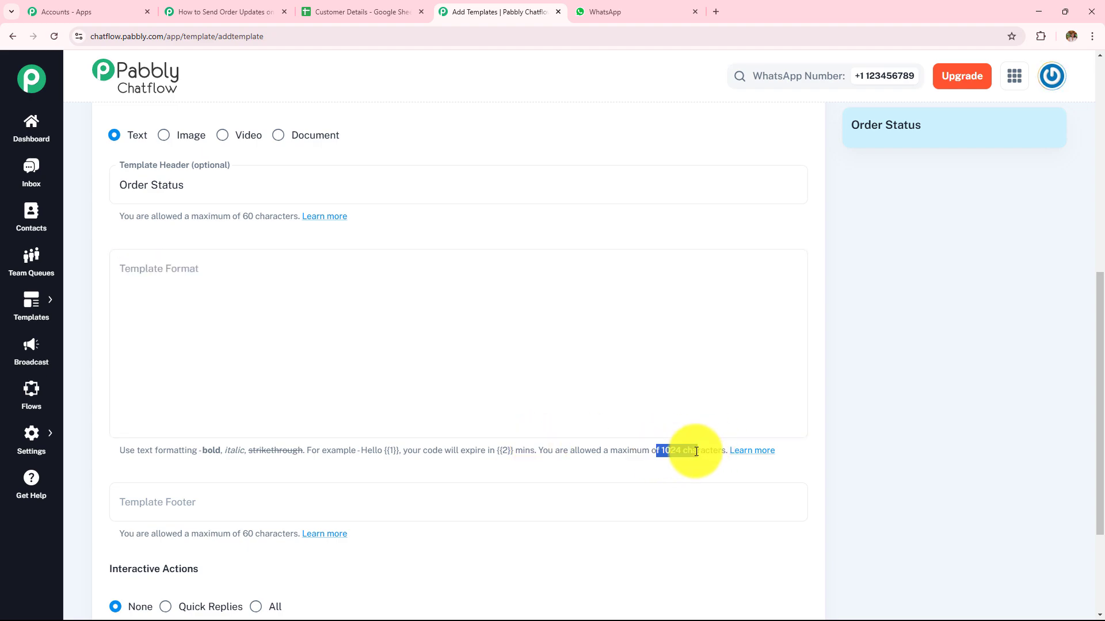
pyautogui.click(221, 282)
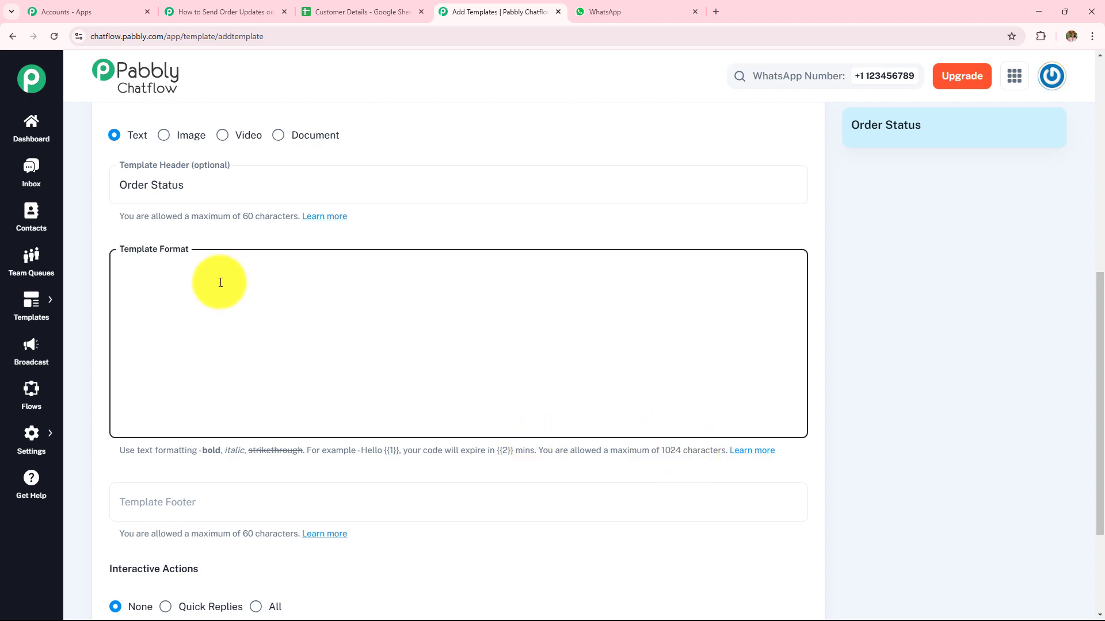
pyautogui.write('Hello {{')
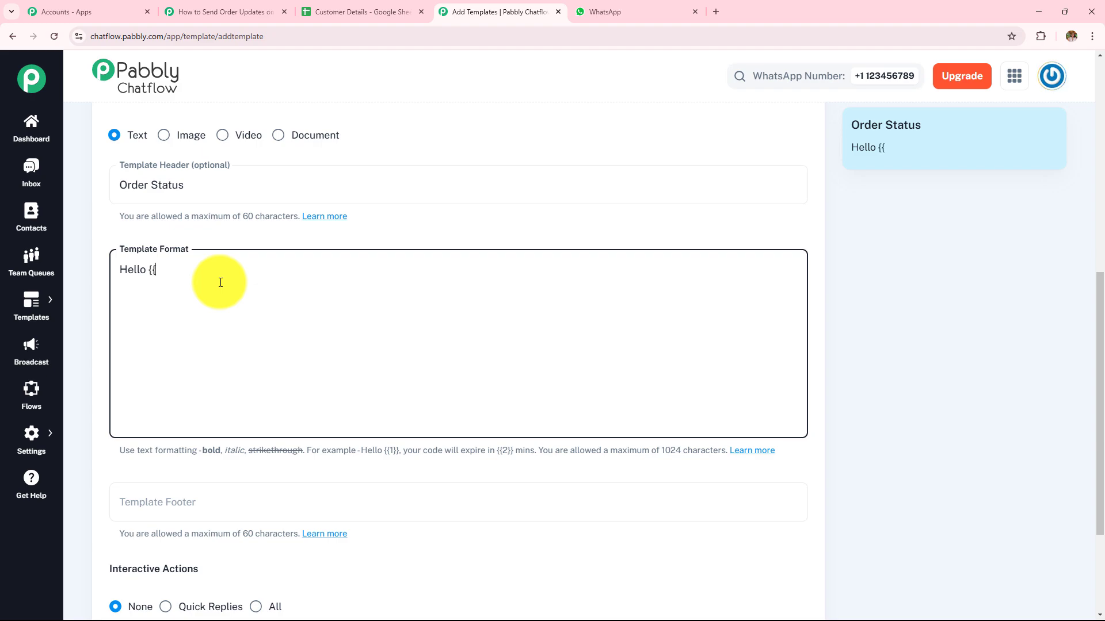
pyautogui.write('1}}')
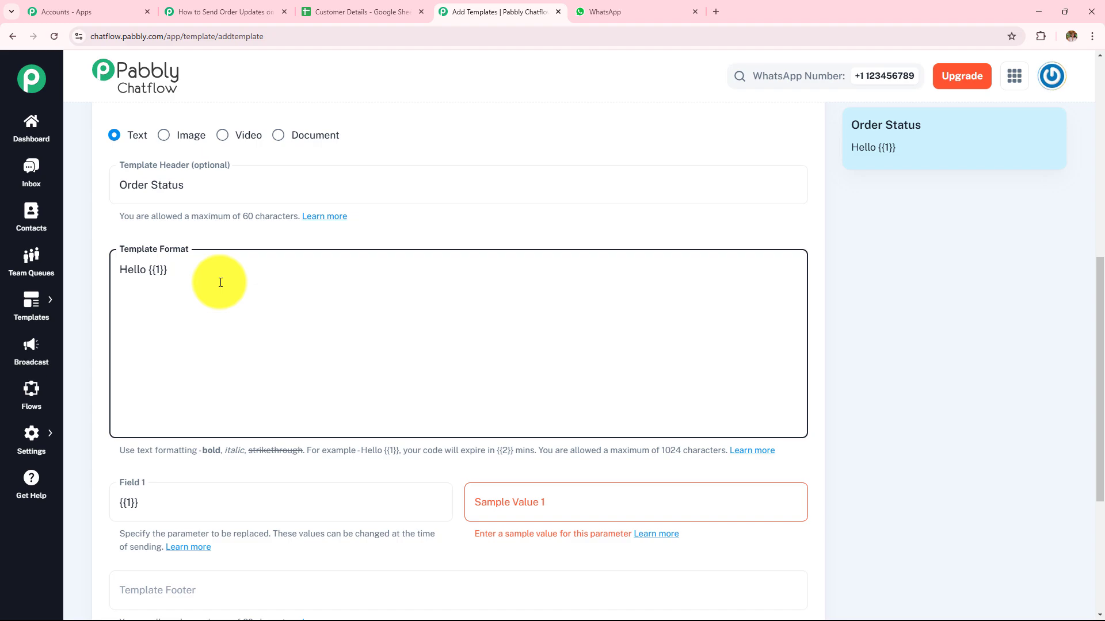
pyautogui.moveTo(173, 270); pyautogui.dragTo(148, 269)
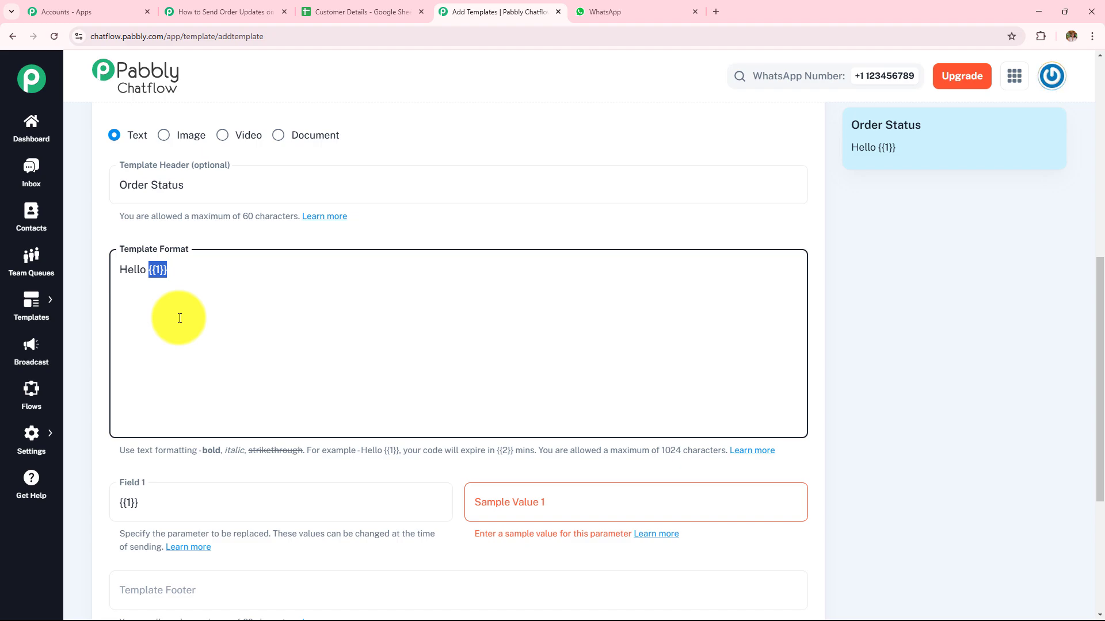
pyautogui.click(179, 269)
pyautogui.press('Return')
pyautogui.press('Return')
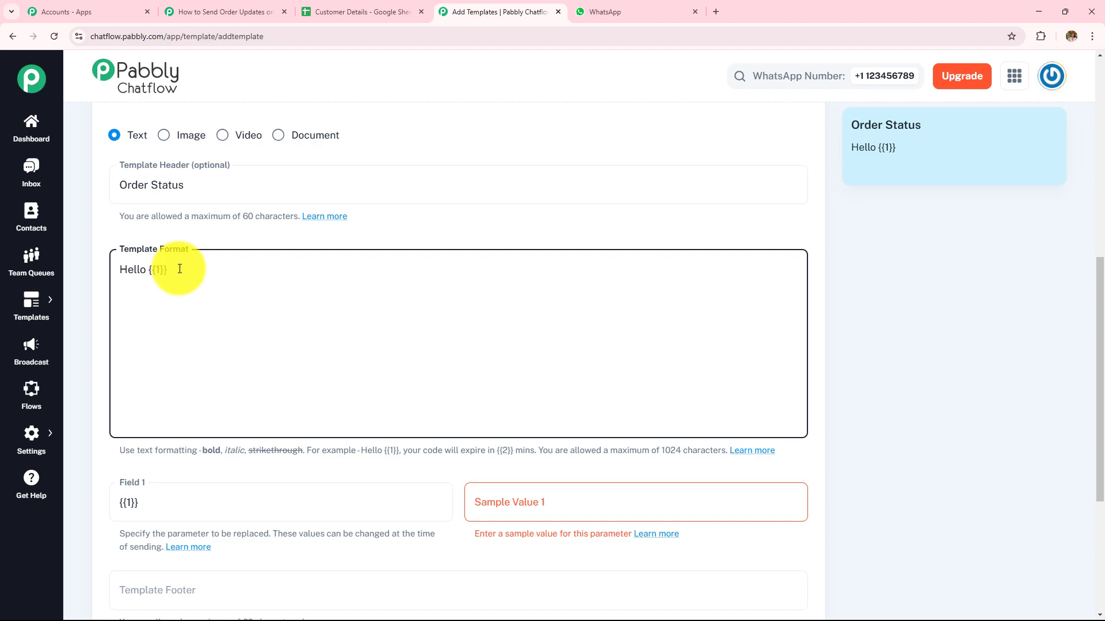
# Add the body lines "Your Order Status: {{2}}" and "Product: {{3}}", with "Thanks" after a blank line
pyautogui.write('Your Order Status: {')
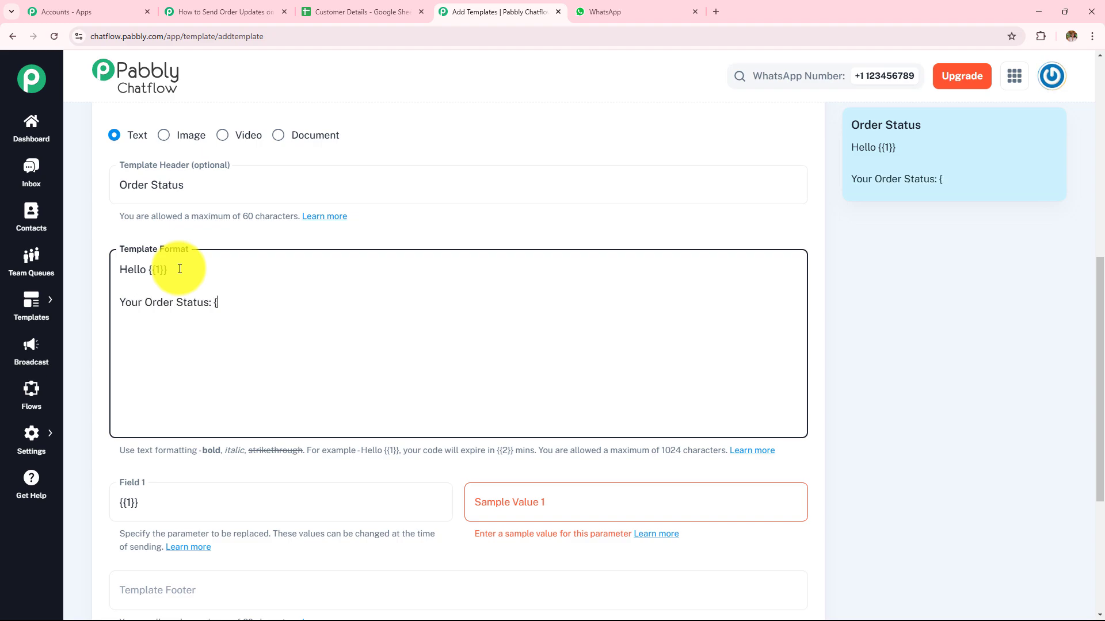
pyautogui.write('{2}}')
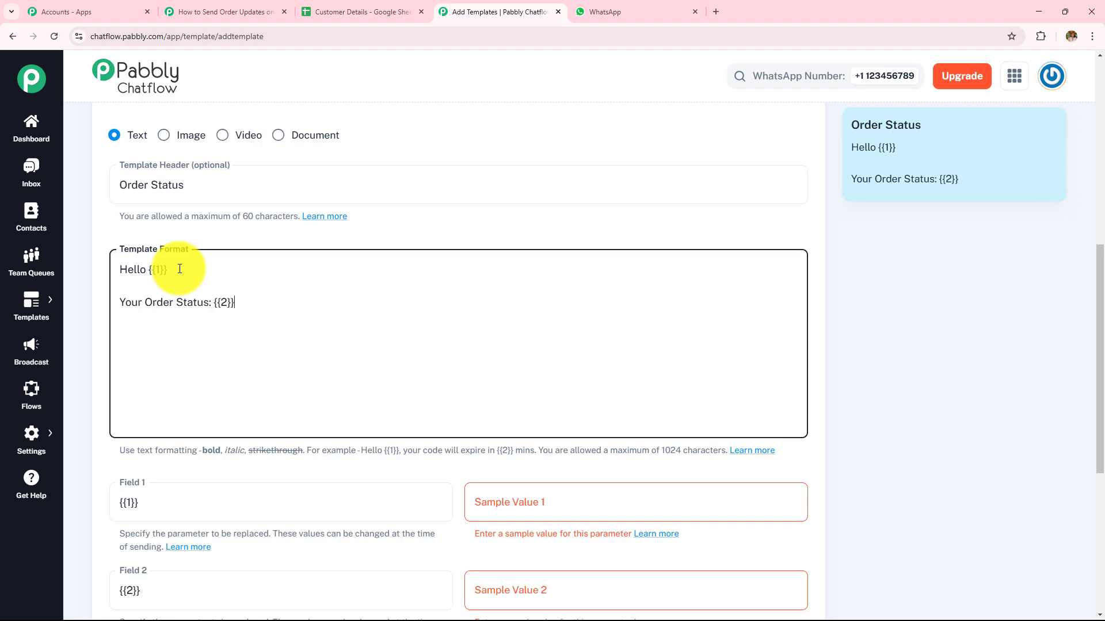
pyautogui.scroll(-1, 336, 307)
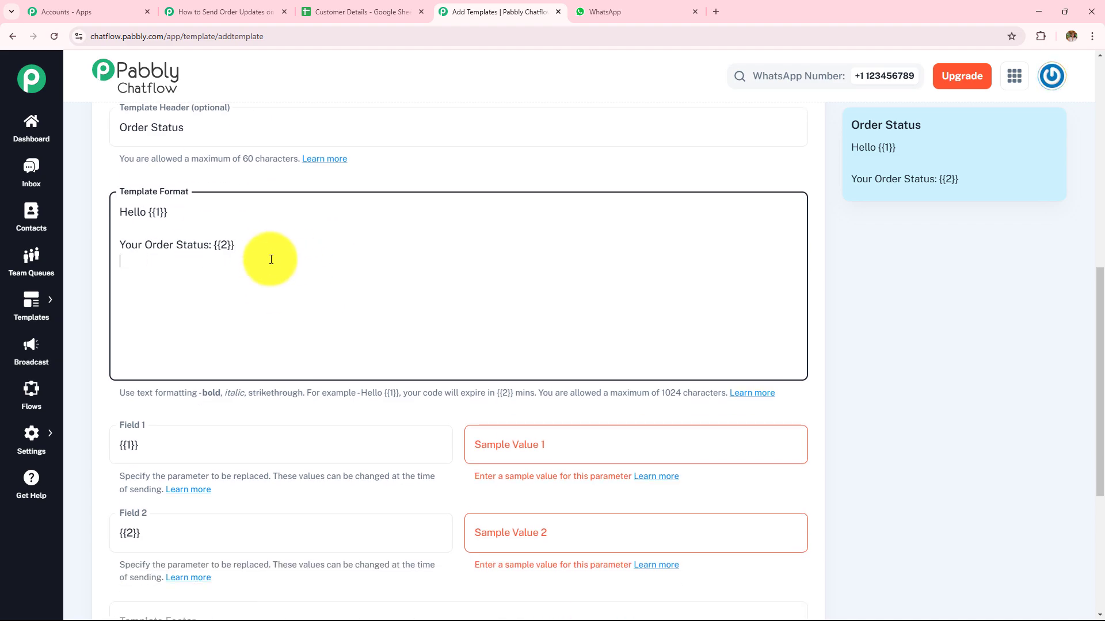
pyautogui.write('Product')
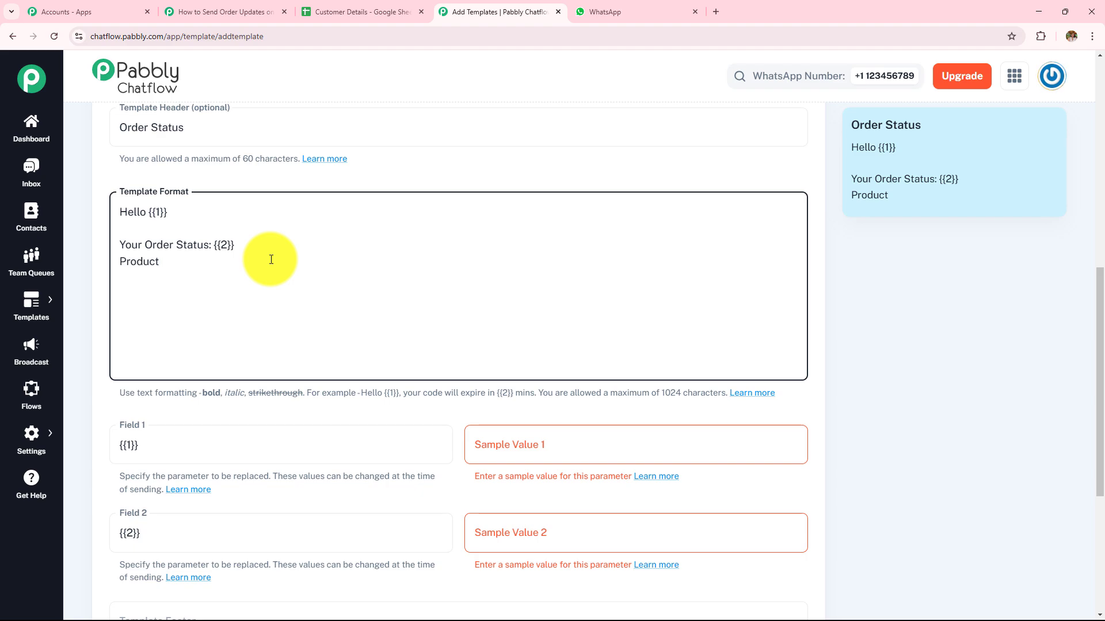
pyautogui.write(': {{3')
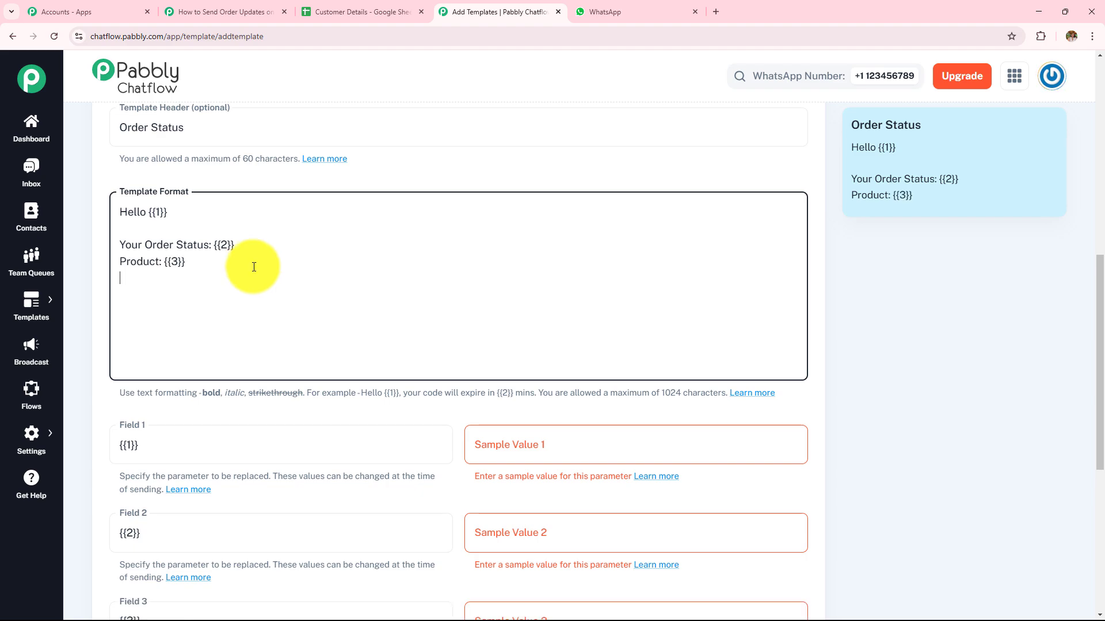
pyautogui.press('Return')
pyautogui.write('Tha')
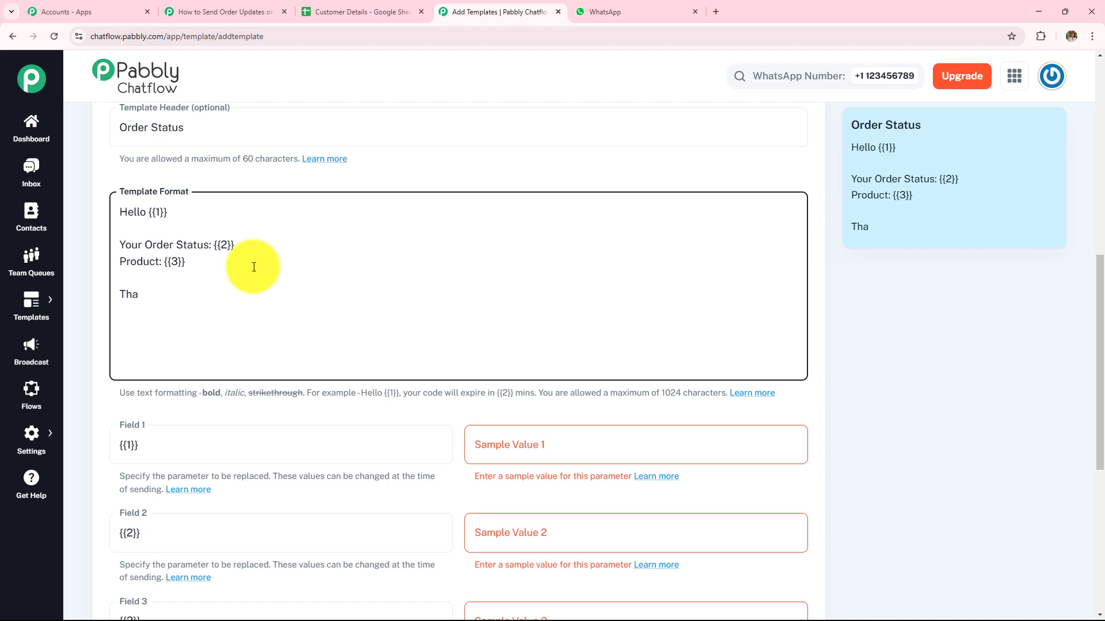
pyautogui.write('nks')
# Enter the sample values Demo for field 1, Delivered for field 2 and Smartphone for field 3
pyautogui.scroll(-5, 253, 268)
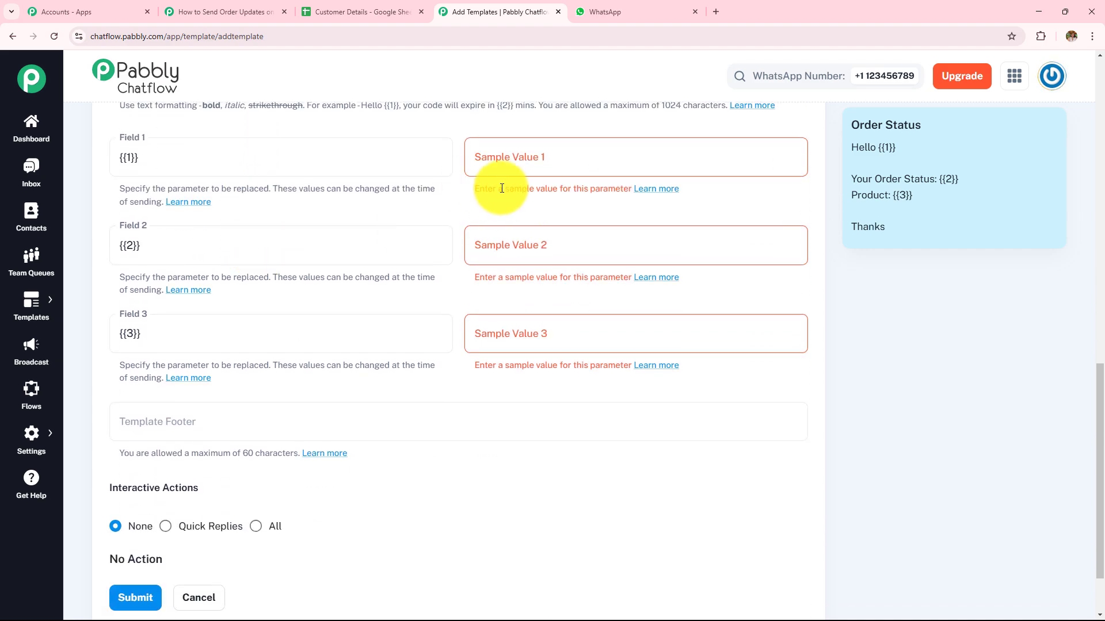
pyautogui.click(567, 171)
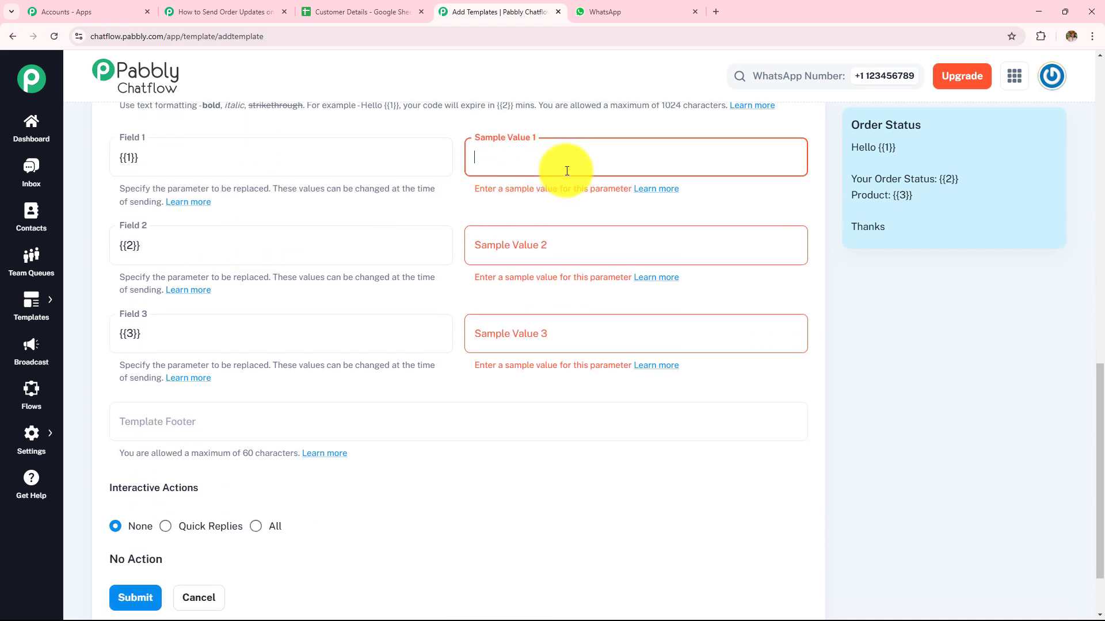
pyautogui.write('Demo')
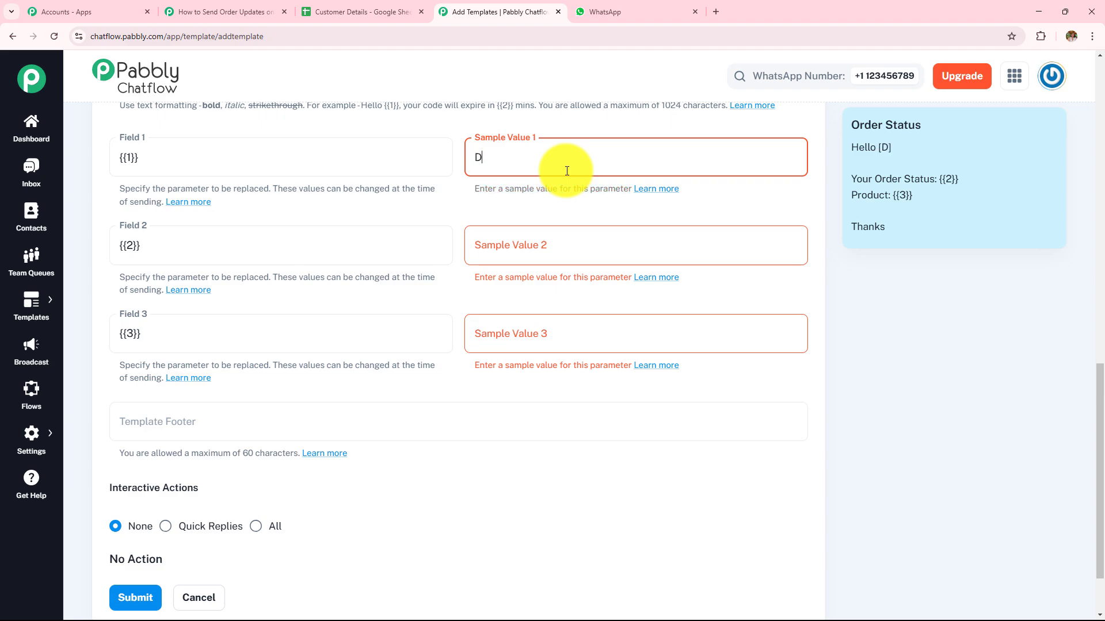
pyautogui.click(588, 235)
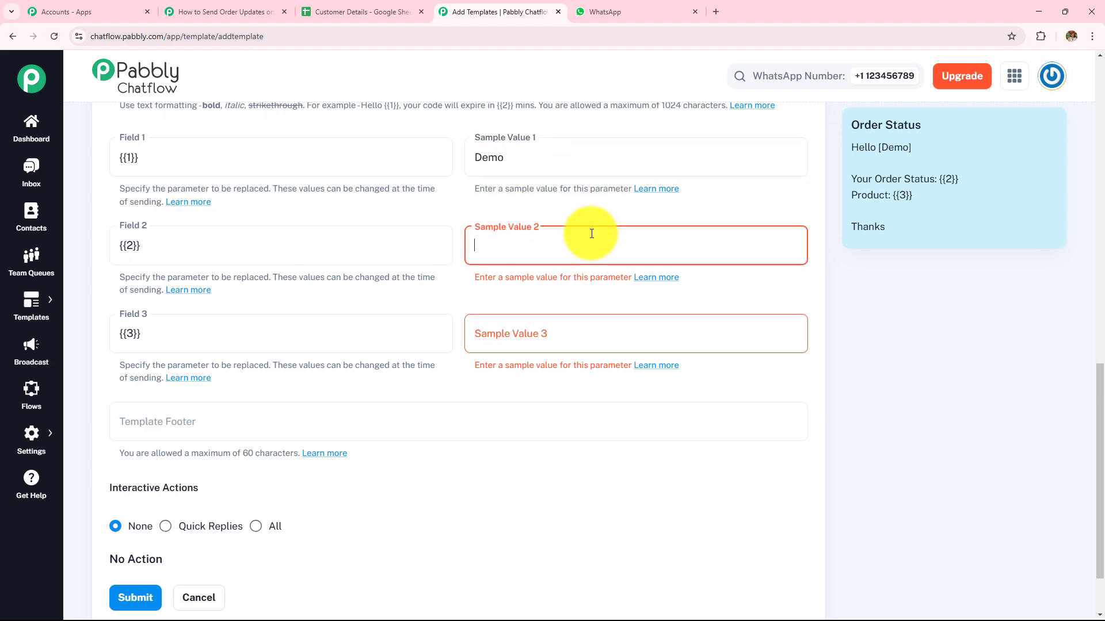
pyautogui.scroll(4, 587, 236)
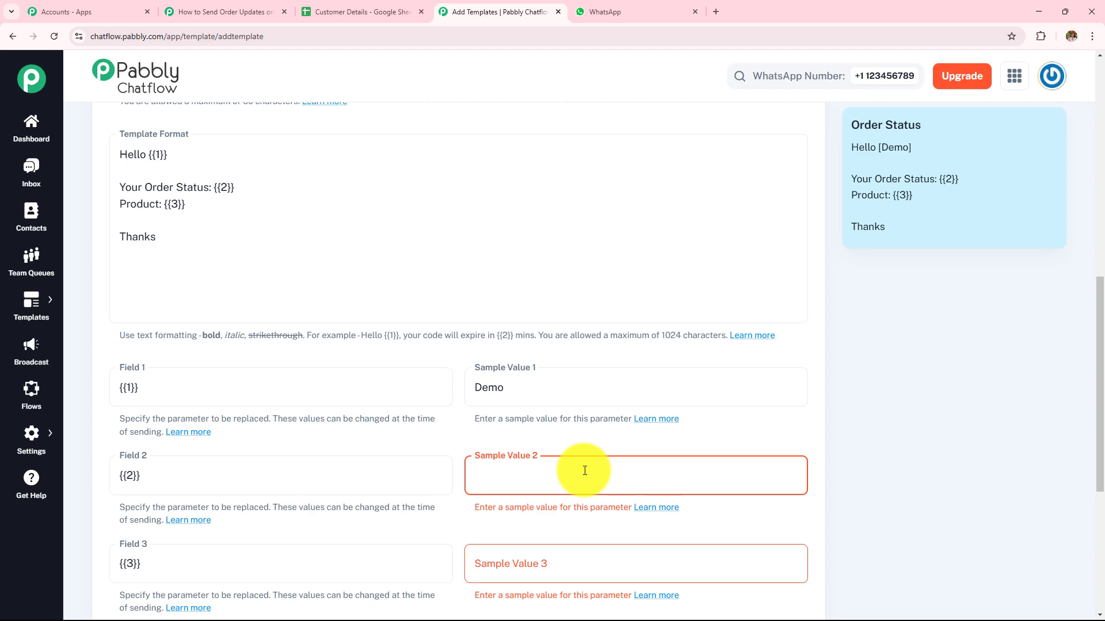
pyautogui.write('Deliv')
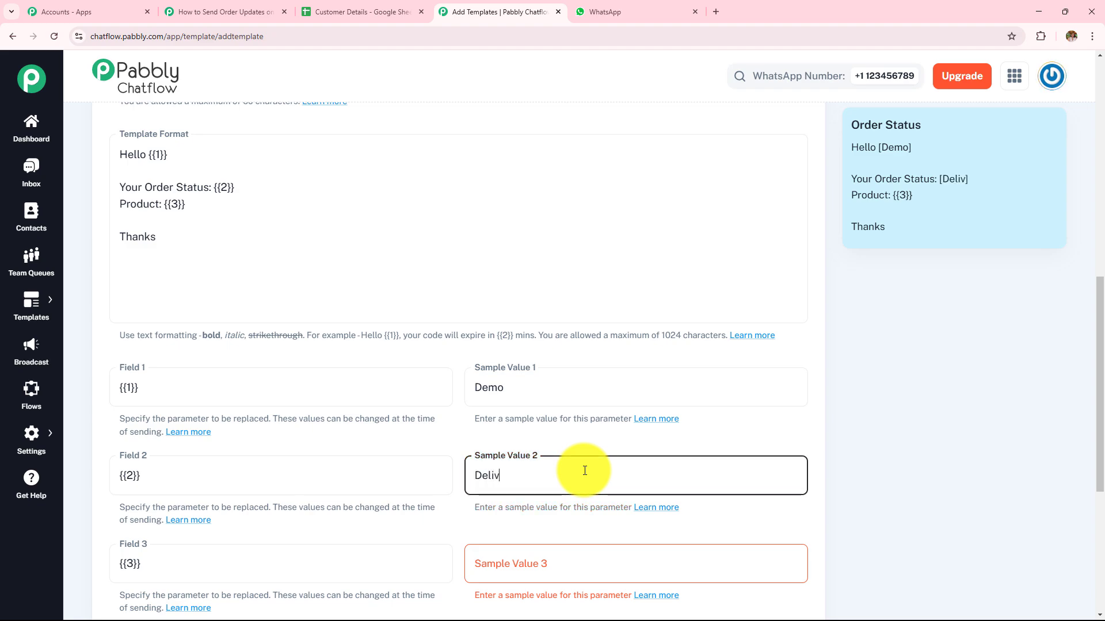
pyautogui.write('ered')
pyautogui.click(580, 563)
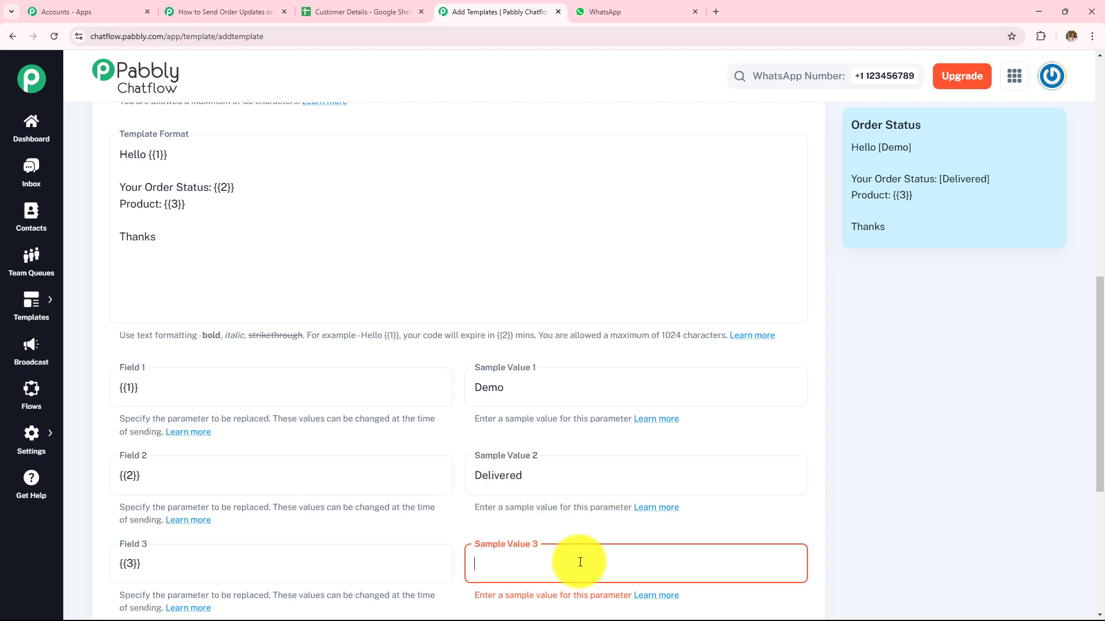
pyautogui.write('Smar')
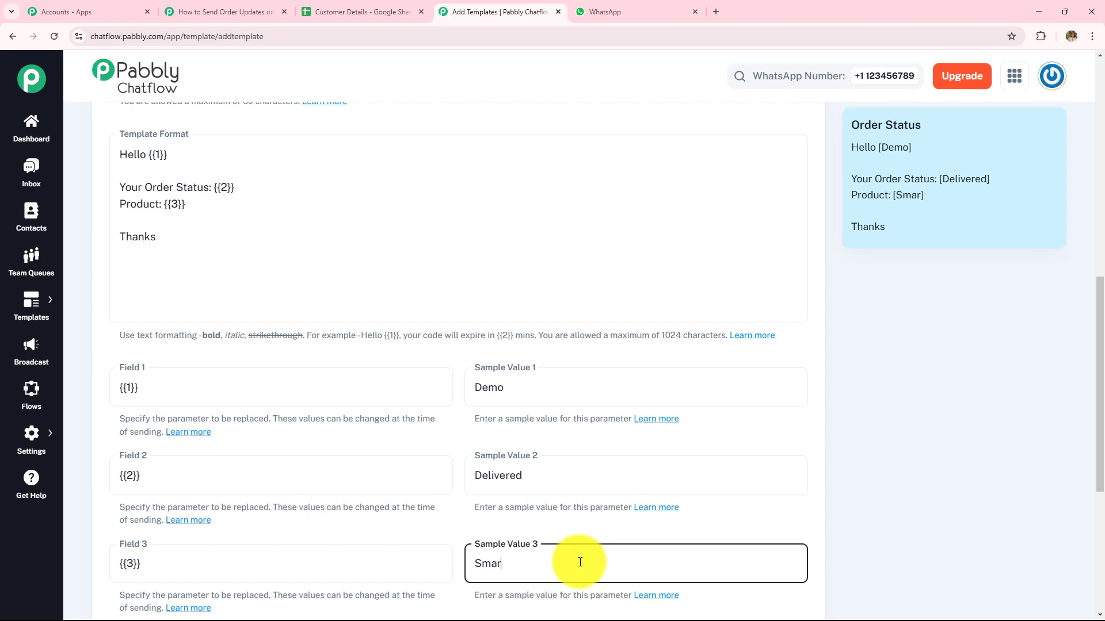
pyautogui.write('tphone')
# Review the template's interactive action options and the message preview with the sample values
pyautogui.scroll(-5, 580, 562)
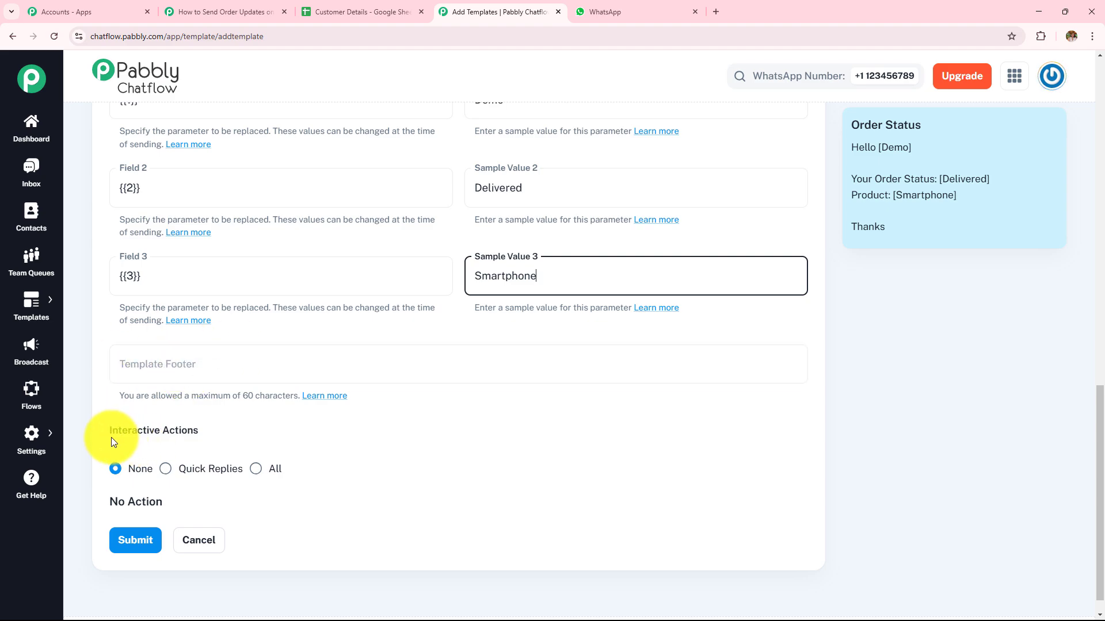
pyautogui.moveTo(111, 436); pyautogui.dragTo(209, 439)
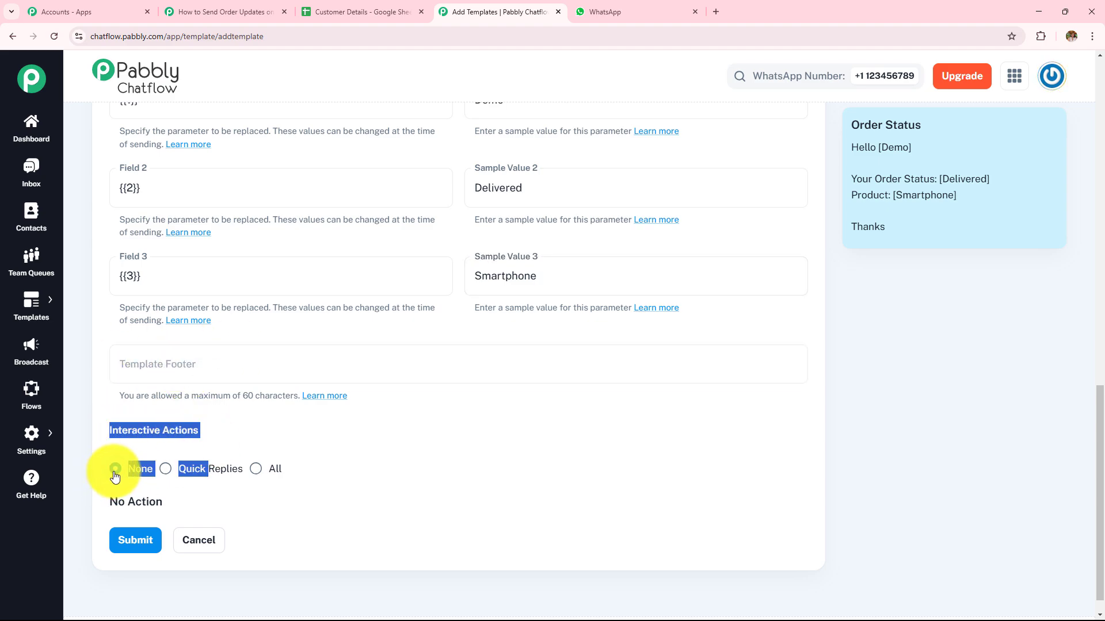
pyautogui.click(127, 541)
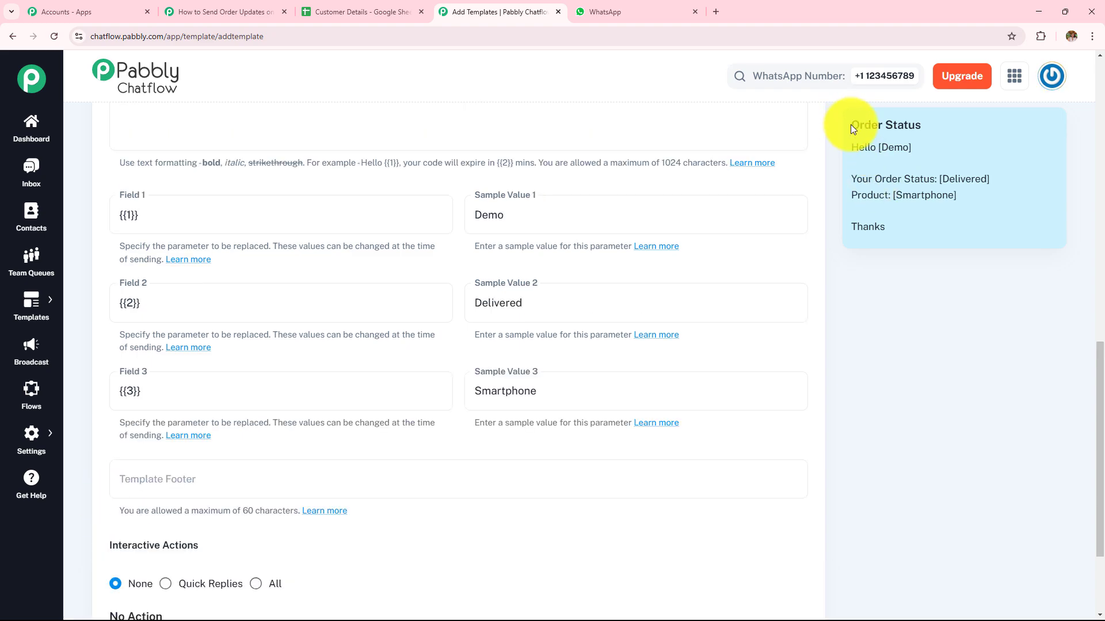
pyautogui.moveTo(852, 128); pyautogui.dragTo(901, 241)
pyautogui.click(960, 223)
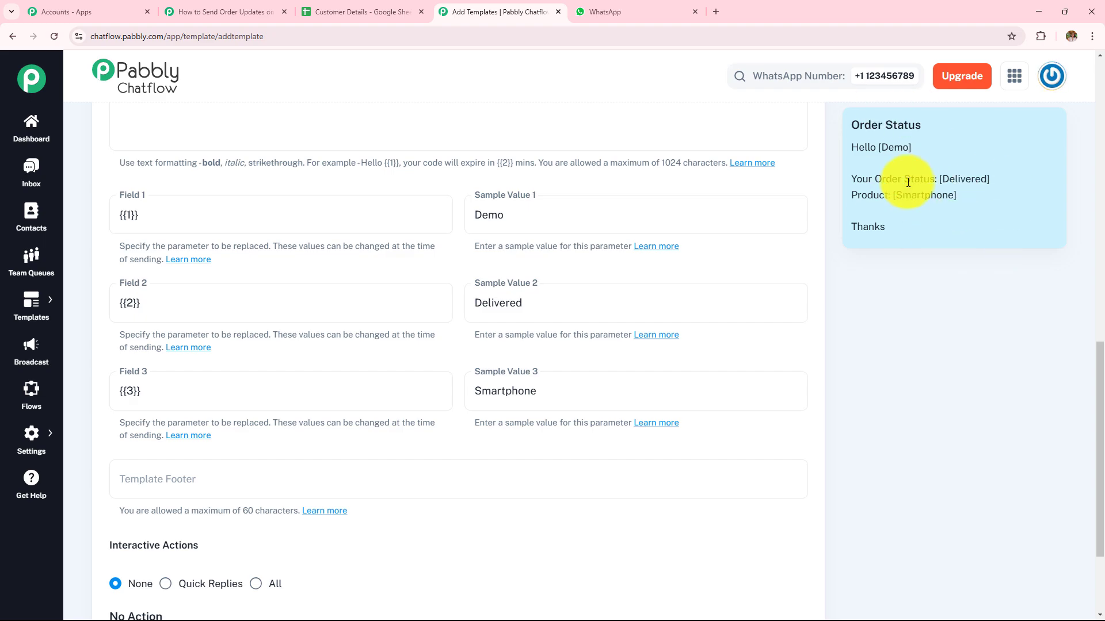
pyautogui.scroll(-3, 837, 319)
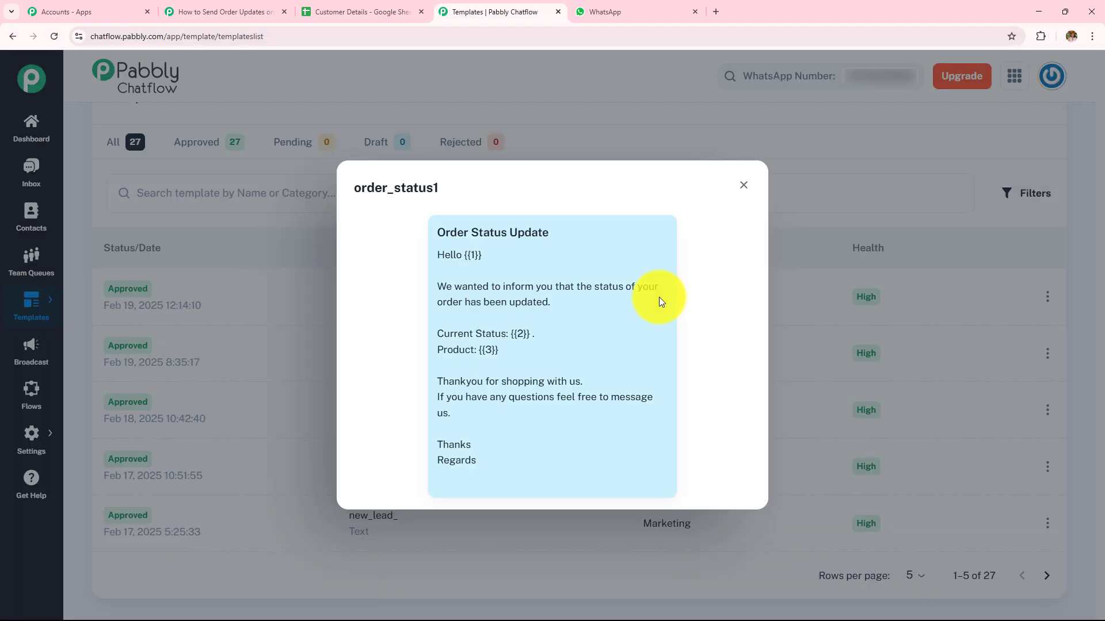
# Read through the message body and variables of the existing order_status1 template
pyautogui.moveTo(438, 231); pyautogui.dragTo(605, 244)
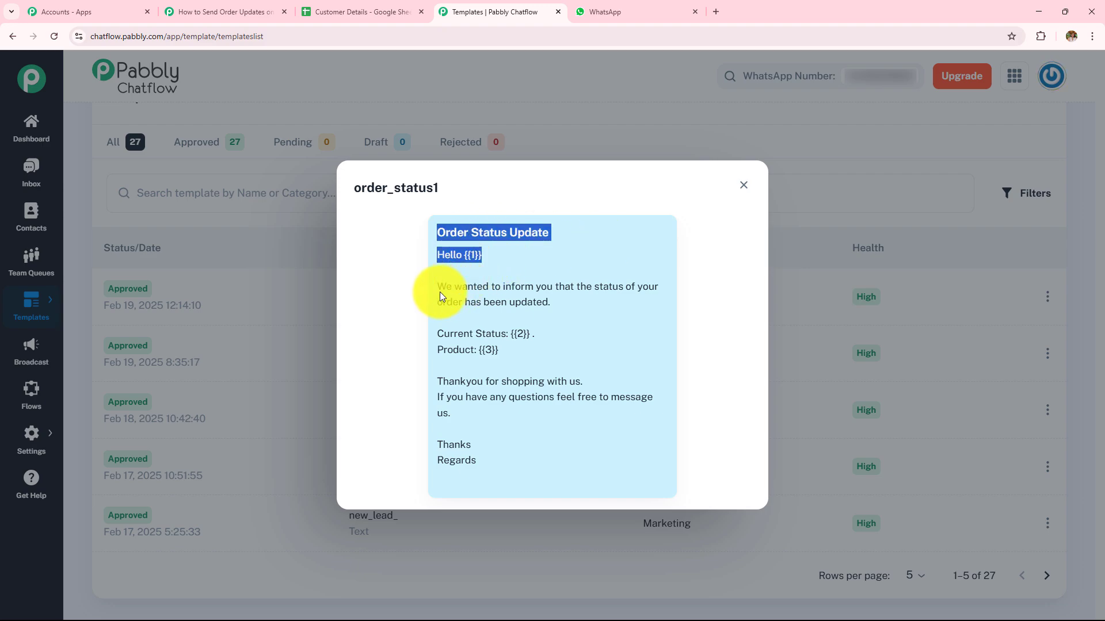
pyautogui.moveTo(438, 286); pyautogui.dragTo(580, 306)
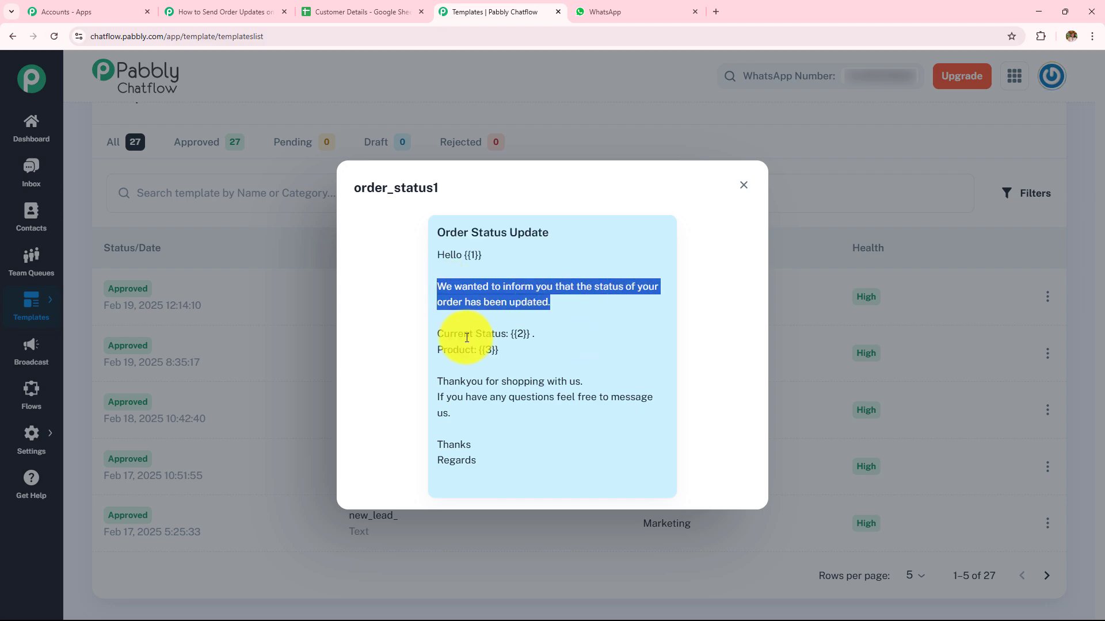
pyautogui.moveTo(435, 334); pyautogui.dragTo(543, 313)
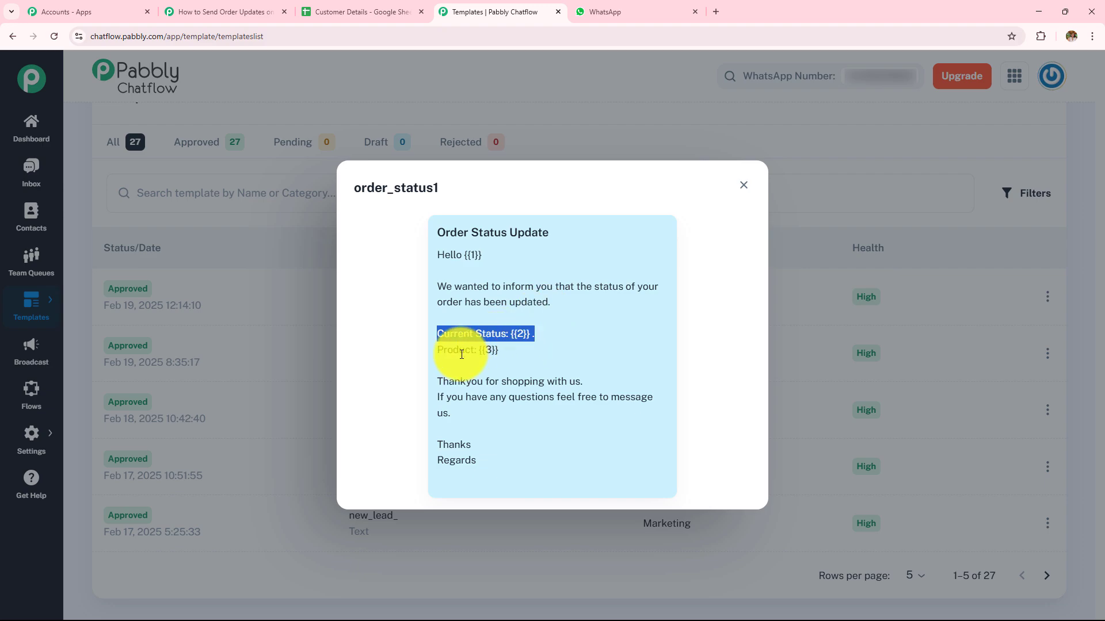
pyautogui.moveTo(436, 350); pyautogui.dragTo(528, 347)
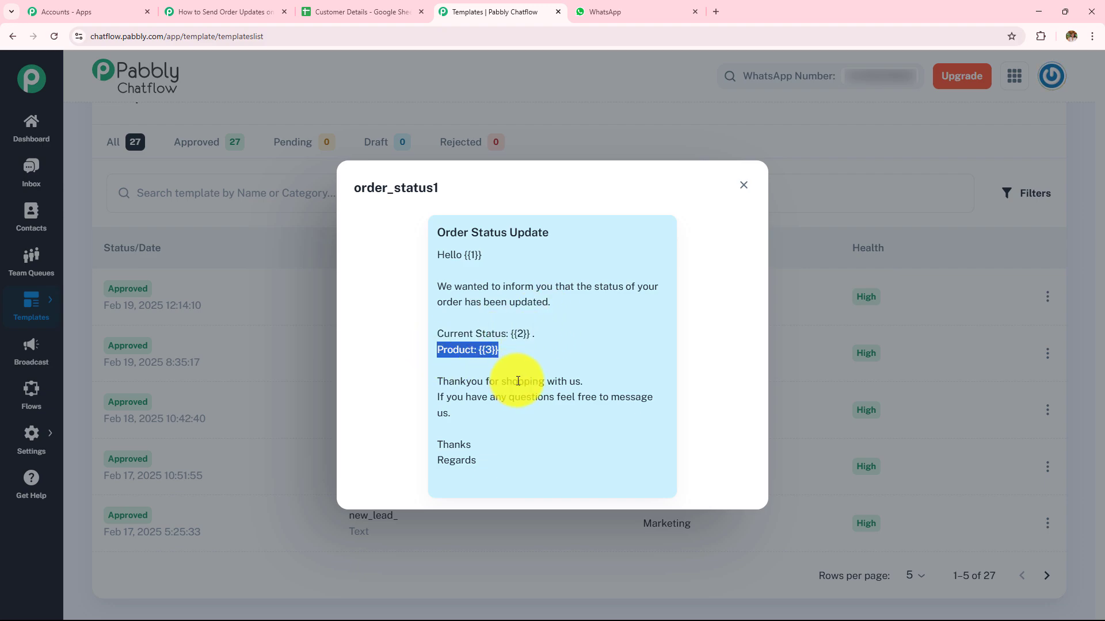
pyautogui.moveTo(436, 381); pyautogui.dragTo(469, 417)
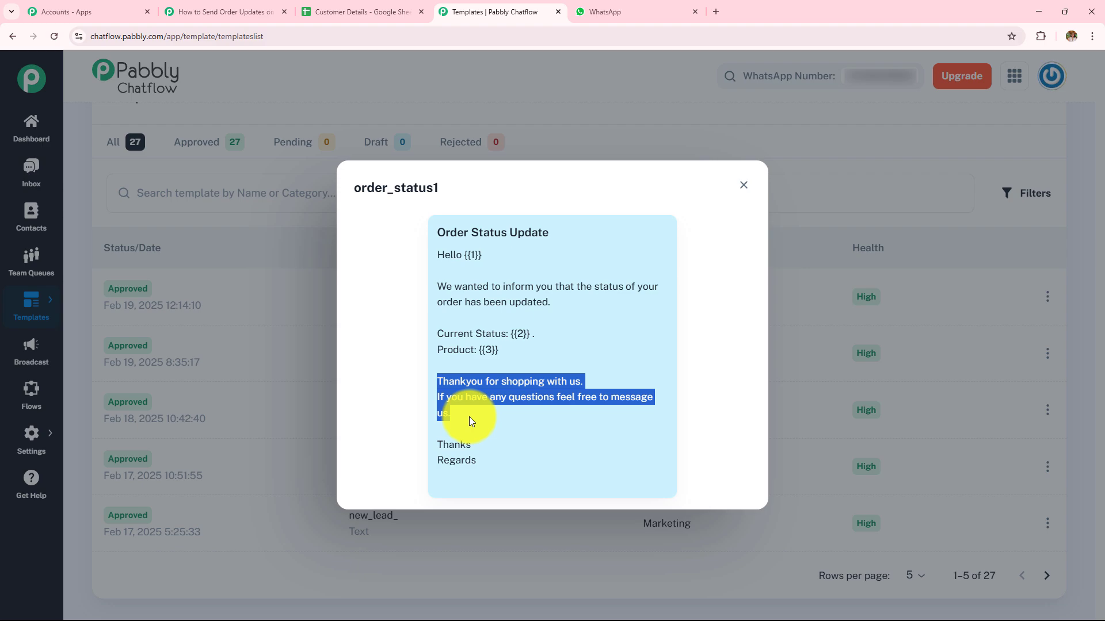
pyautogui.moveTo(437, 444); pyautogui.dragTo(470, 467)
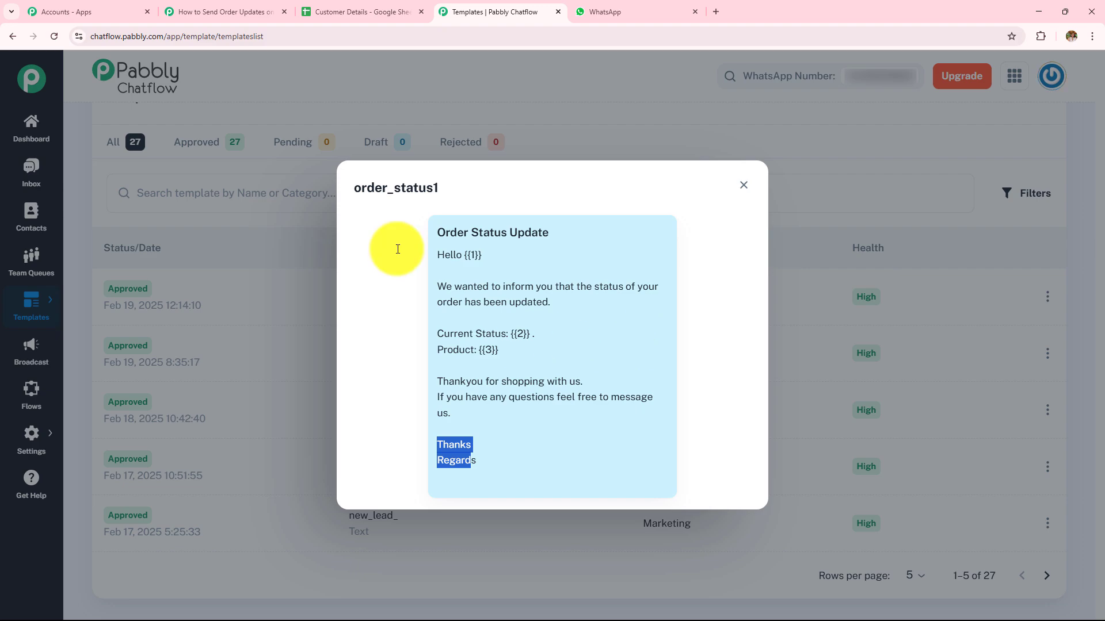
# Switch to the Pabbly Connect workflow and start adding a new connection for the Pabbly Chatflow action
pyautogui.click(215, 7)
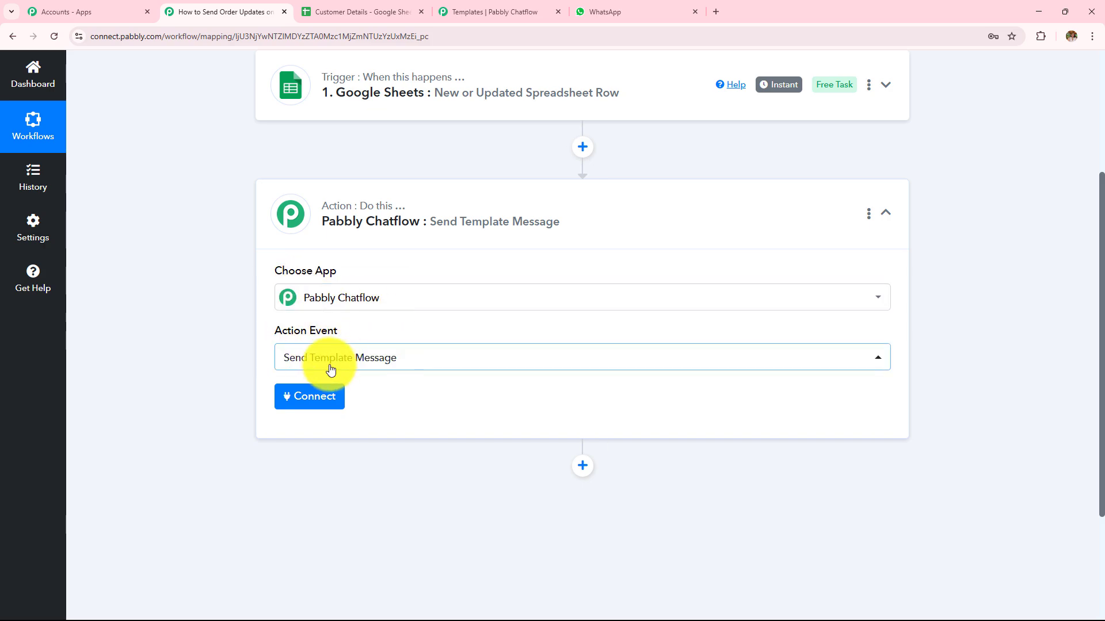
pyautogui.click(329, 400)
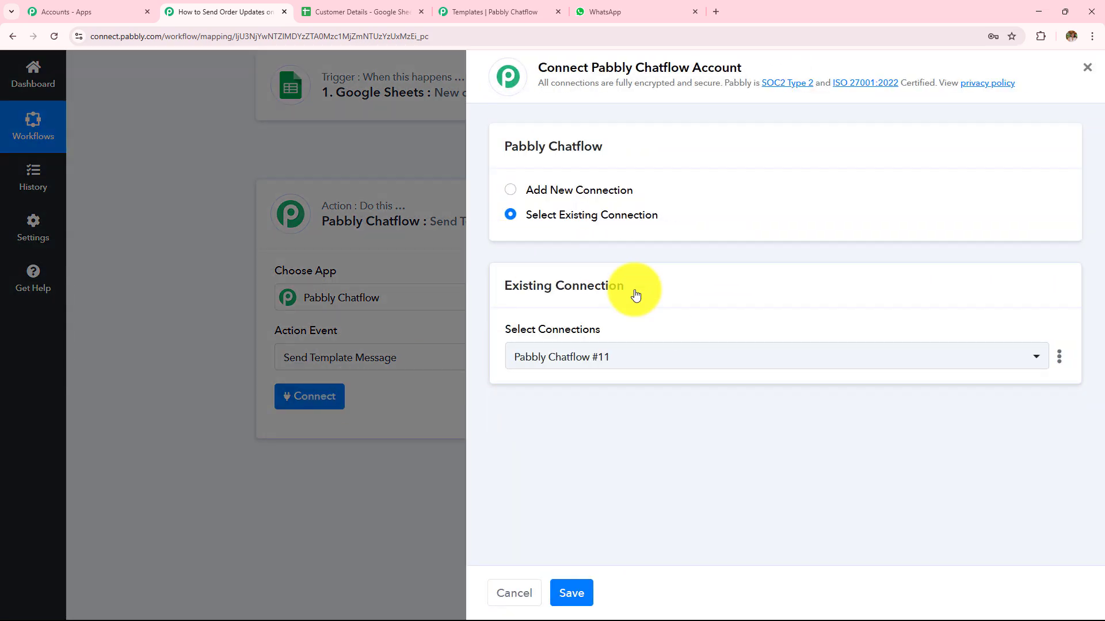
pyautogui.click(500, 191)
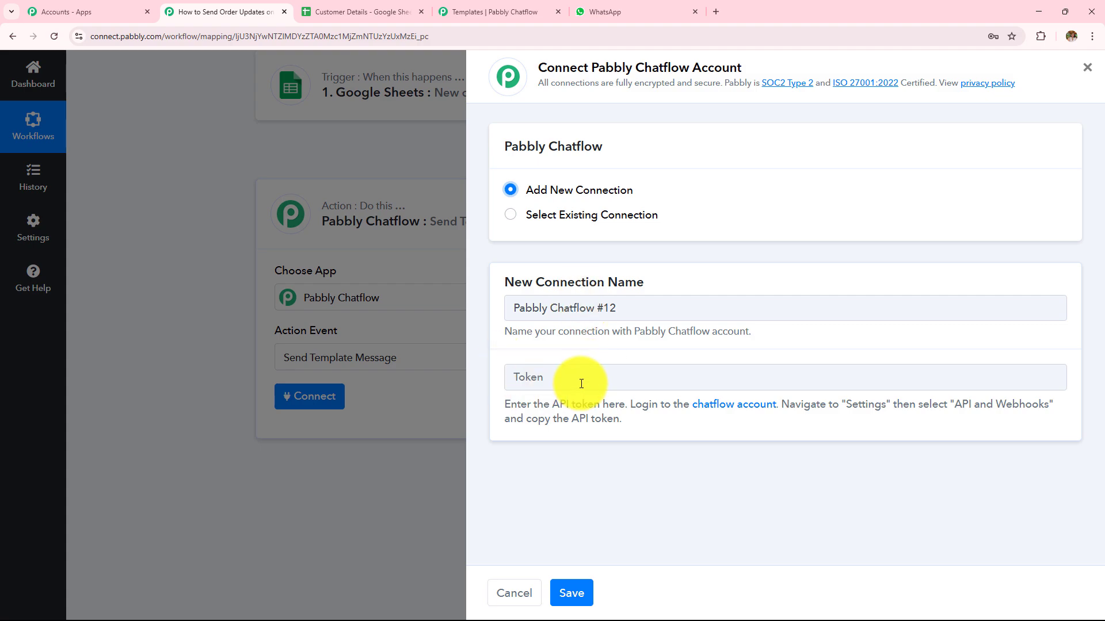
# Switch to Pabbly Chatflow and copy the API token from its API & Webhooks settings
pyautogui.moveTo(499, 399); pyautogui.dragTo(641, 431)
pyautogui.click(708, 426)
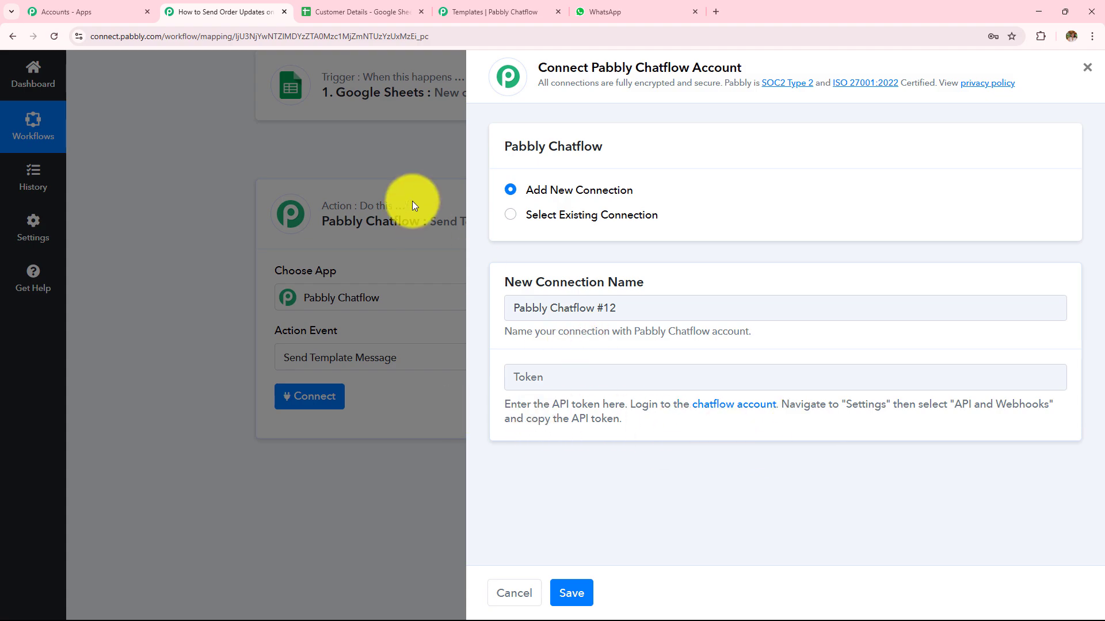
pyautogui.click(494, 12)
pyautogui.moveTo(30, 446)
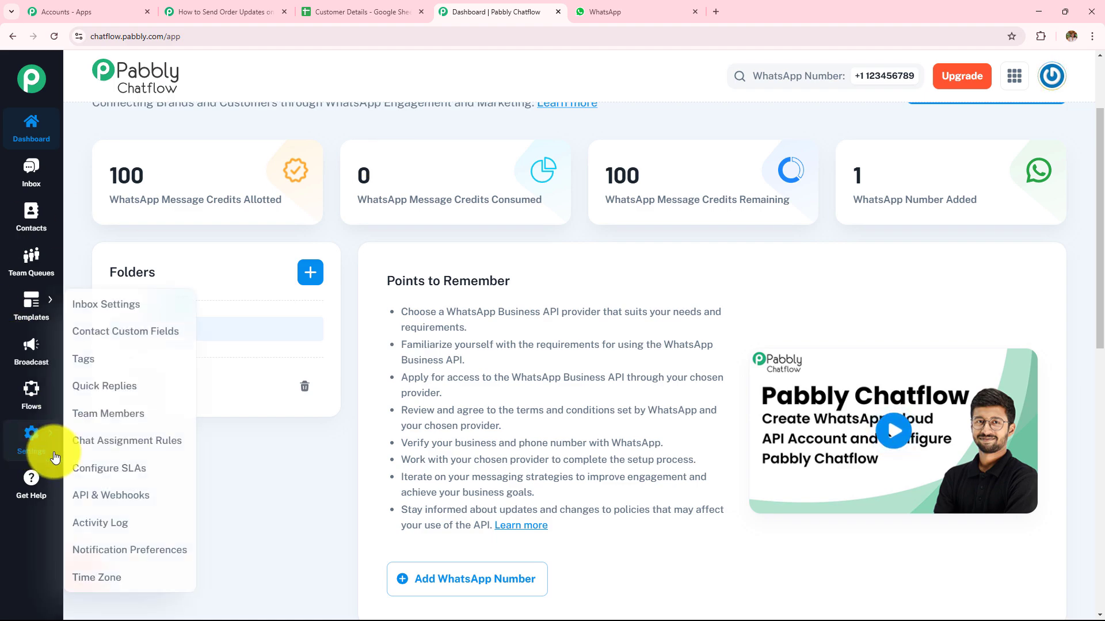
pyautogui.click(86, 494)
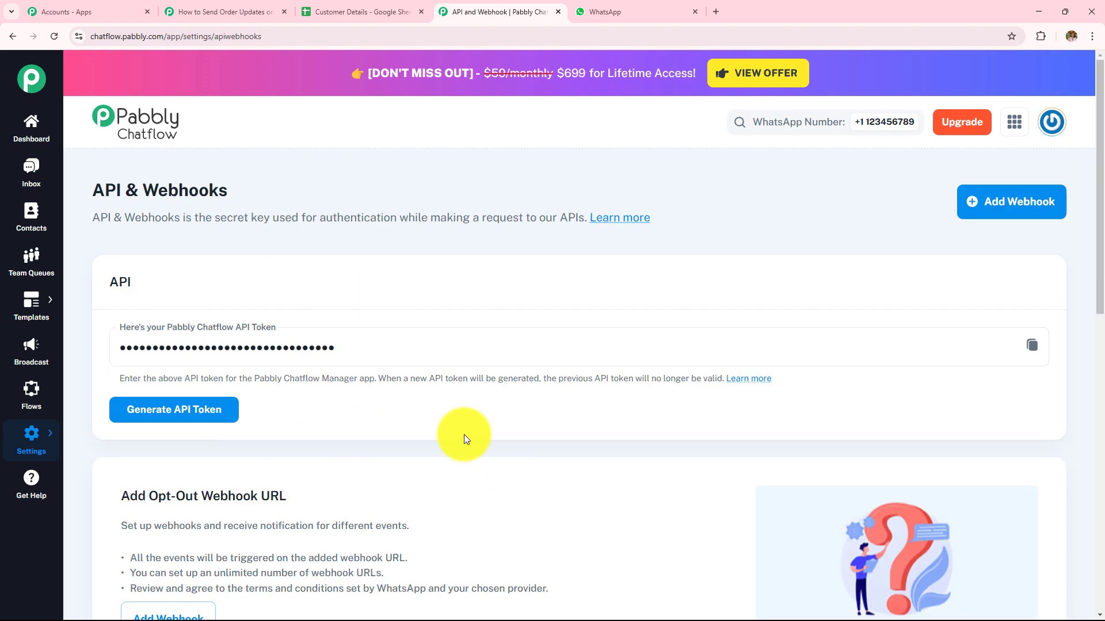
pyautogui.click(1041, 356)
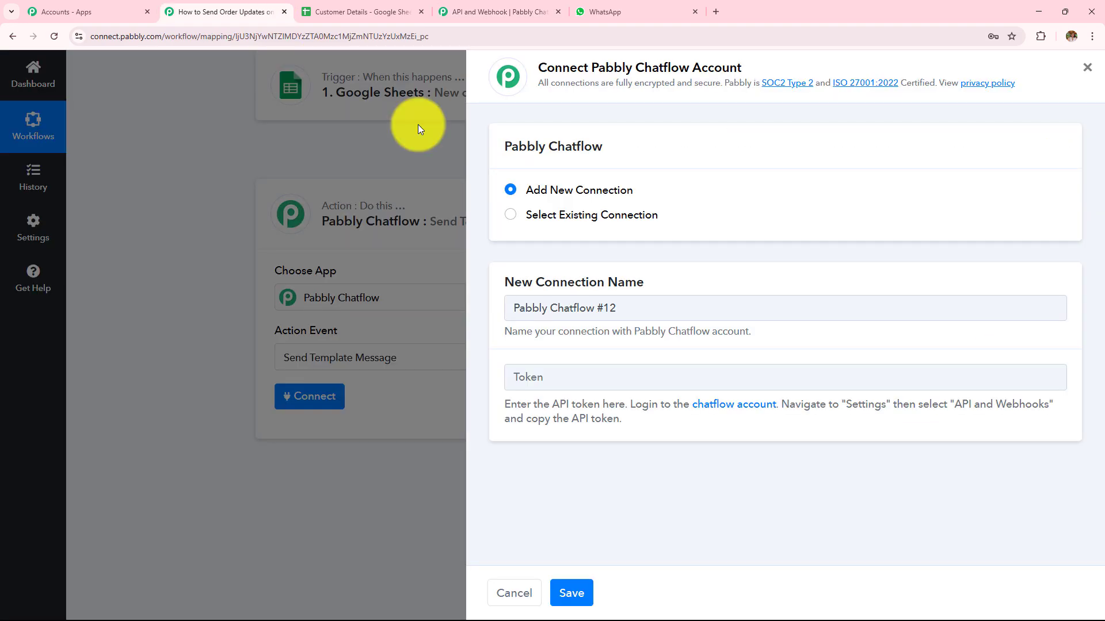
# Back in the Pabbly Connect workflow, paste the API token into the new Chatflow connection and save it
pyautogui.click(671, 377)
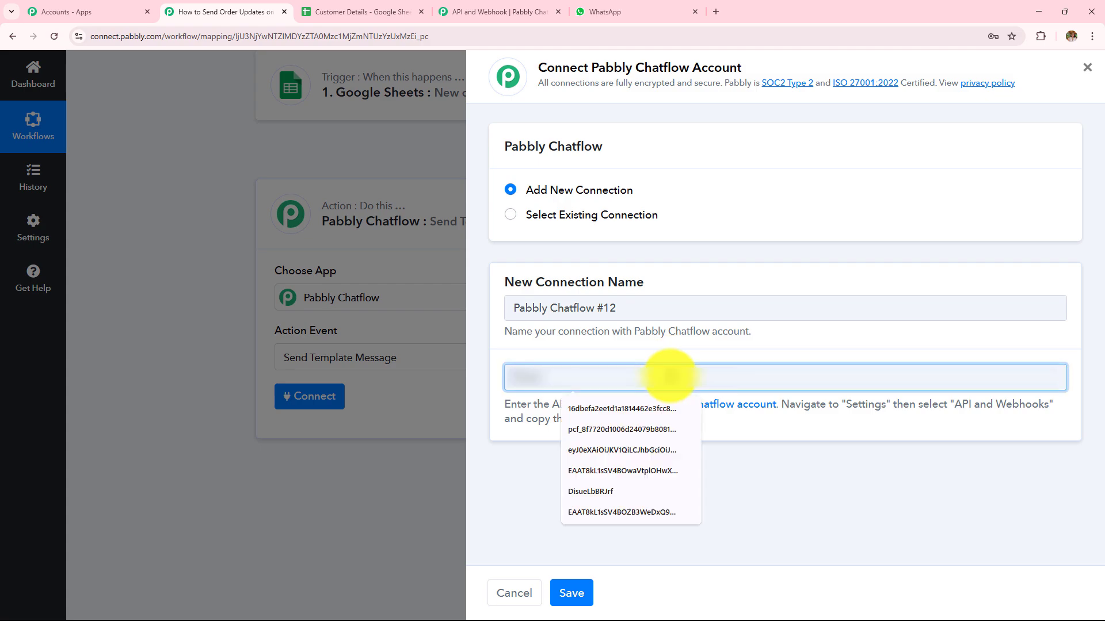
pyautogui.hotkey('ctrl', 'v')
pyautogui.click(581, 600)
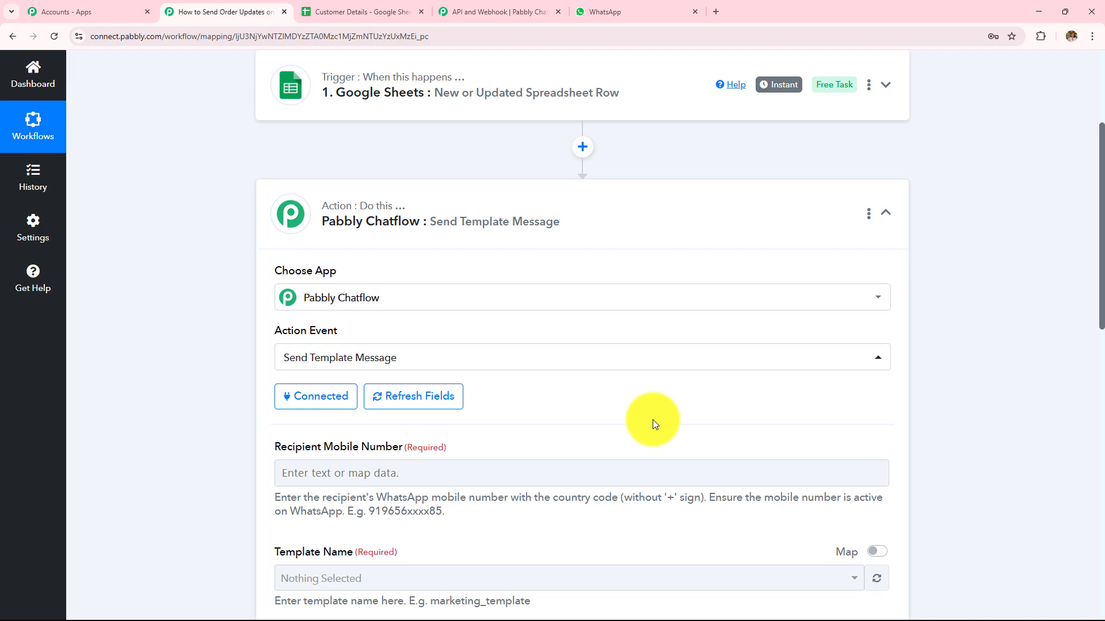
# Look over the Send Template Message action's fields, including the required recipient mobile number, and the Google Sheets trigger above it
pyautogui.scroll(-9, 654, 424)
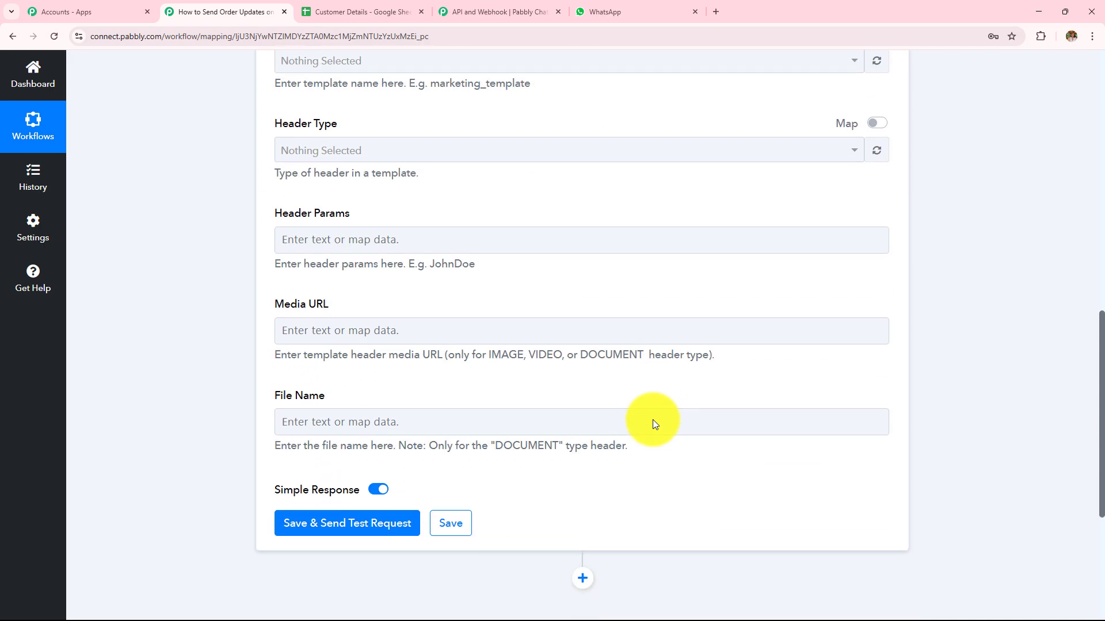
pyautogui.scroll(4, 654, 416)
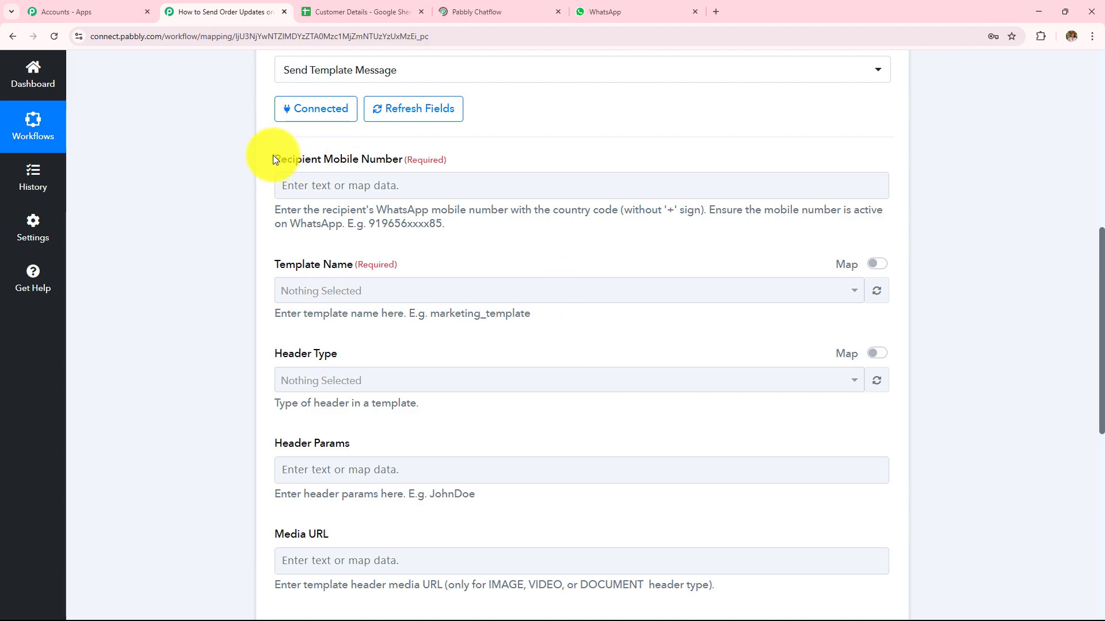
pyautogui.moveTo(273, 154); pyautogui.dragTo(432, 161)
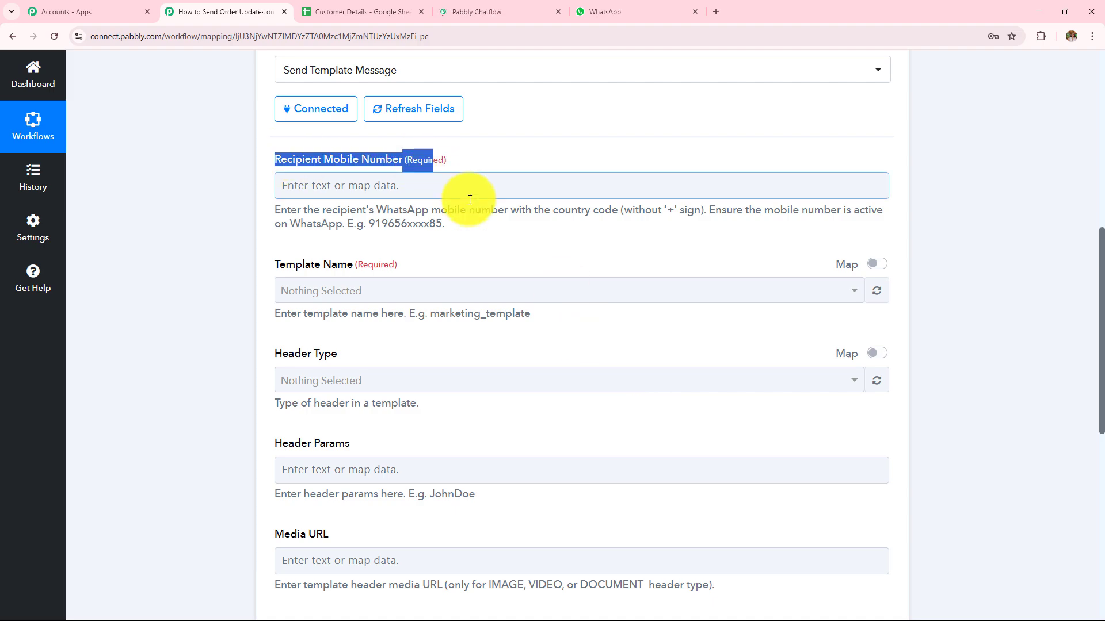
pyautogui.scroll(3, 550, 264)
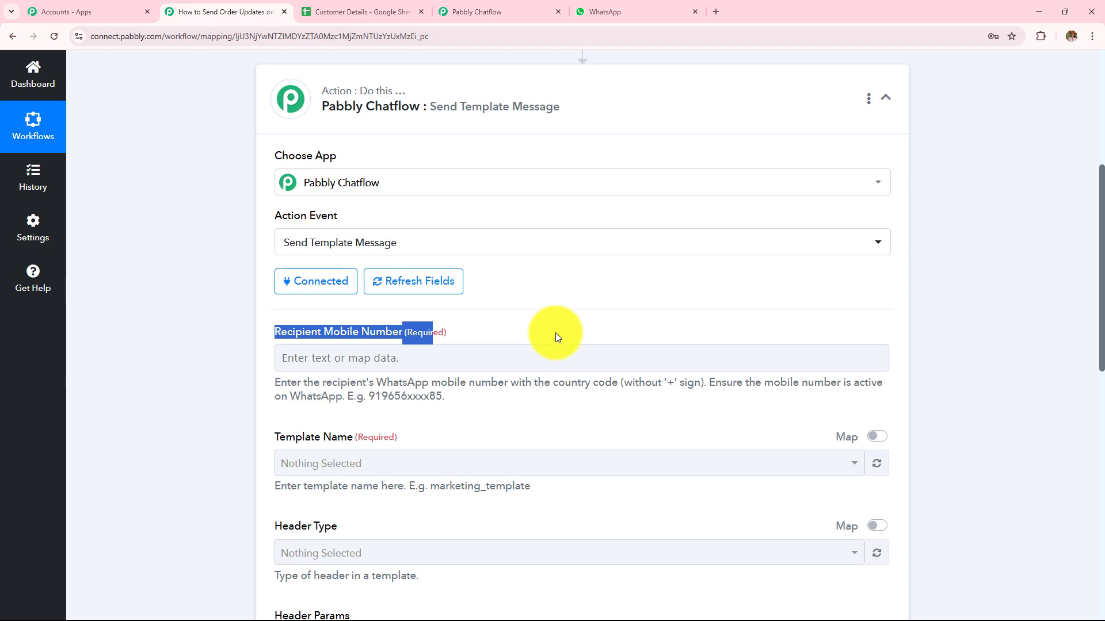
pyautogui.scroll(5, 556, 336)
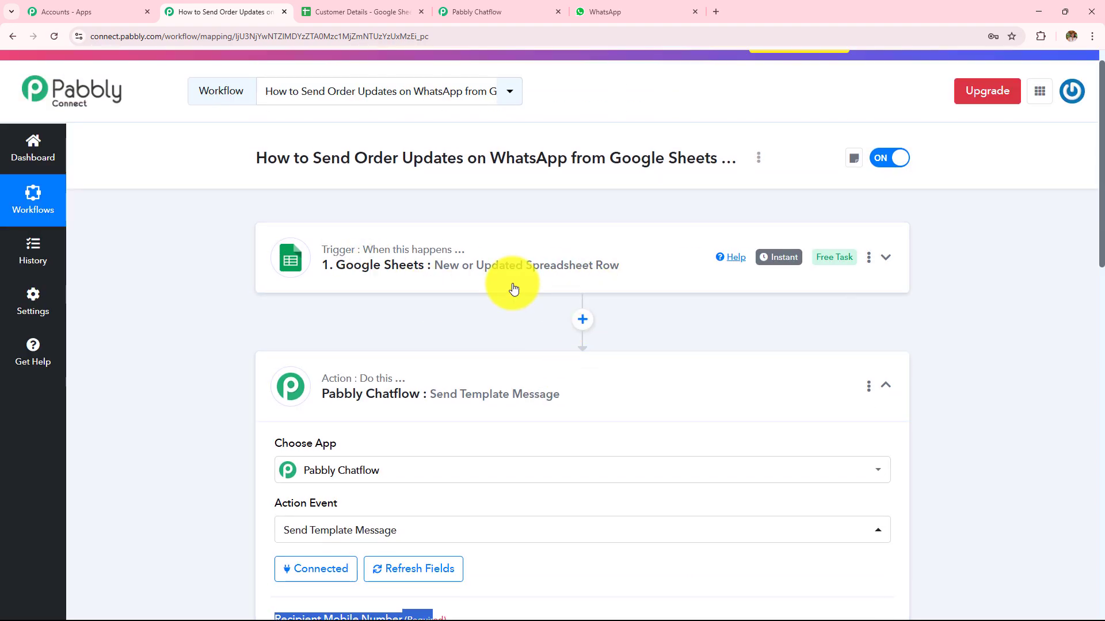
pyautogui.scroll(-1, 521, 286)
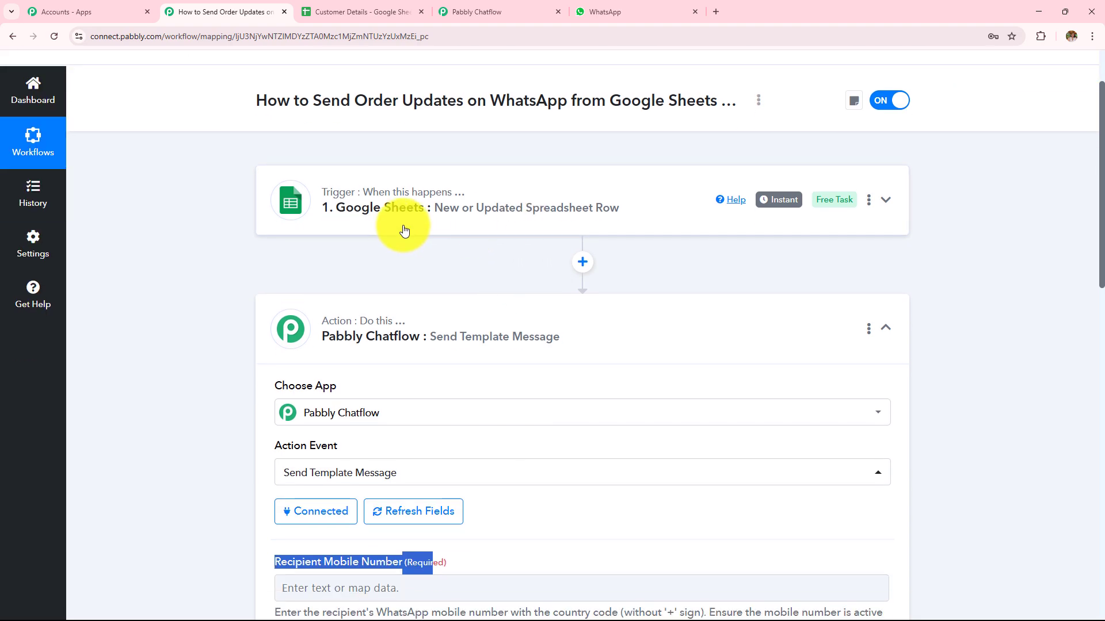
pyautogui.scroll(-5, 501, 238)
pyautogui.click(405, 267)
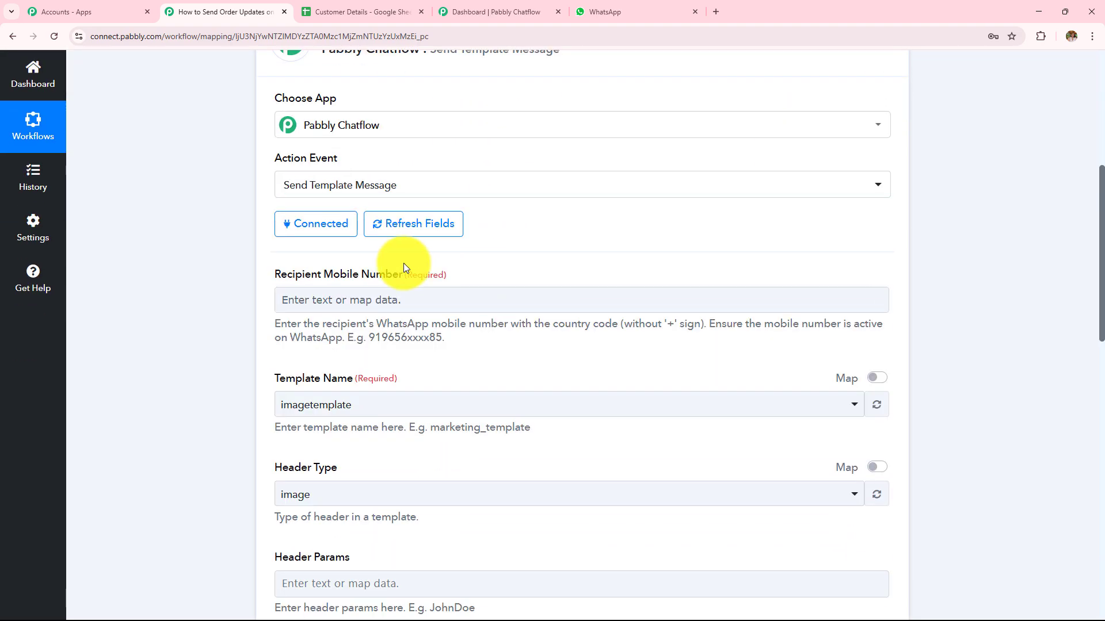
# Map the recipient mobile number to the Phone value from the Google Sheets trigger
pyautogui.moveTo(271, 279); pyautogui.dragTo(458, 281)
pyautogui.click(503, 300)
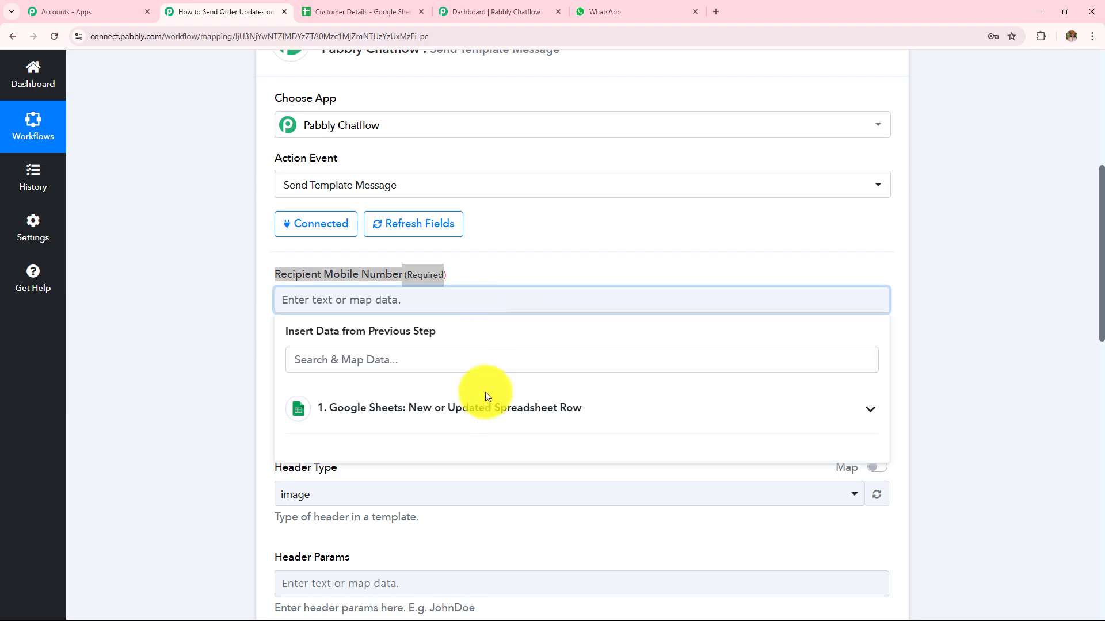
pyautogui.click(462, 415)
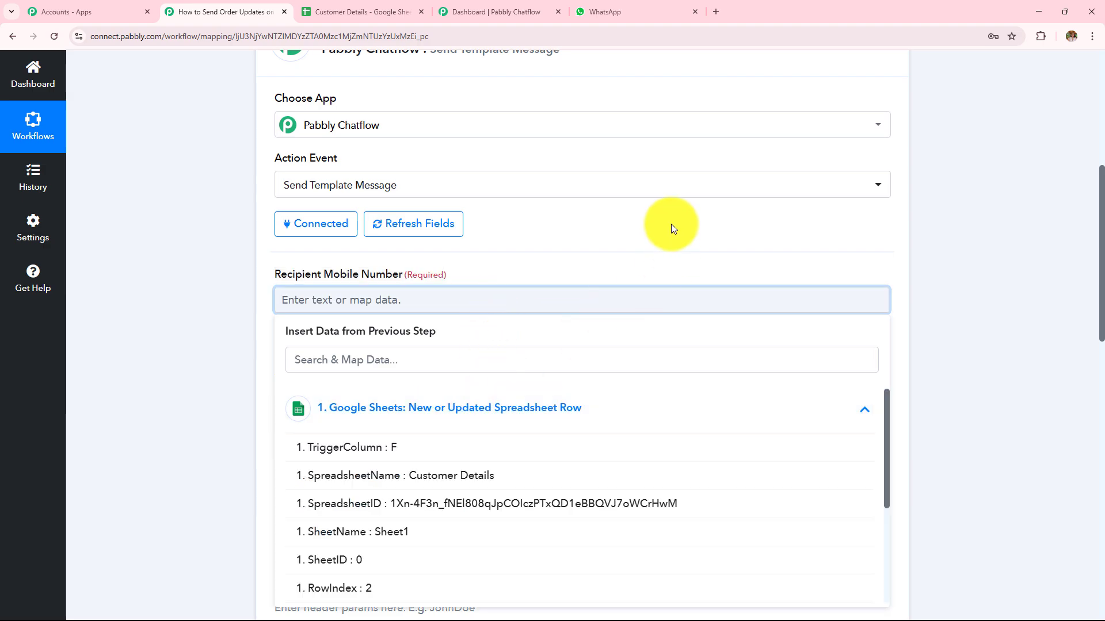
pyautogui.scroll(-1, 669, 222)
pyautogui.scroll(-1, 669, 222)
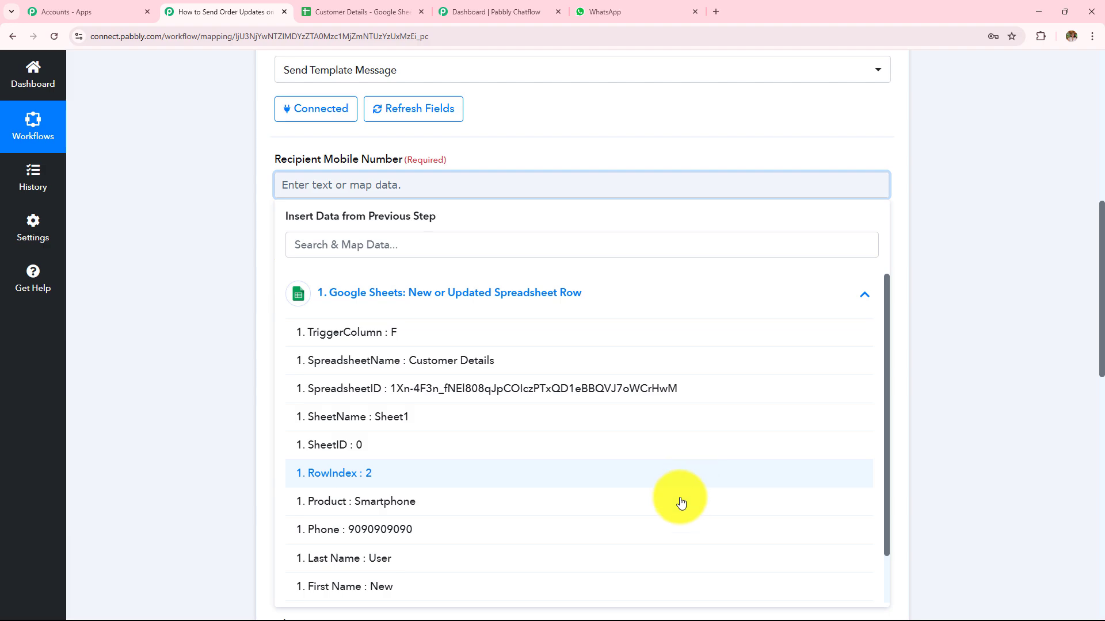
pyautogui.click(424, 535)
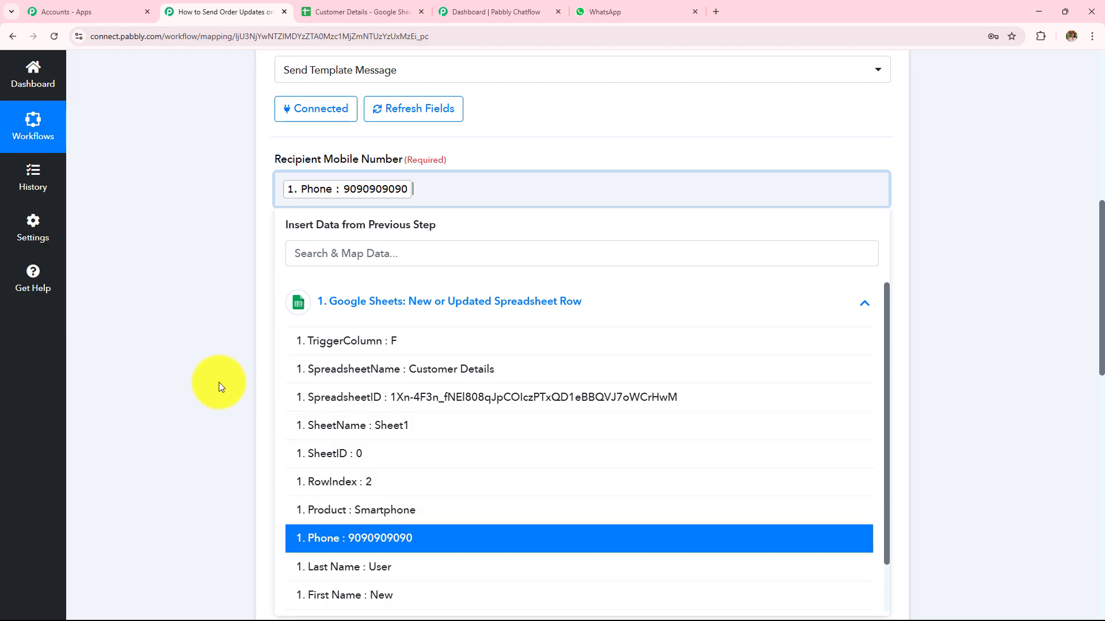
# Check the template's name in Pabbly Chatflow, and select order_status1 as the template with text as the header type
pyautogui.scroll(-1, 508, 346)
pyautogui.moveTo(272, 222); pyautogui.dragTo(430, 217)
pyautogui.click(440, 246)
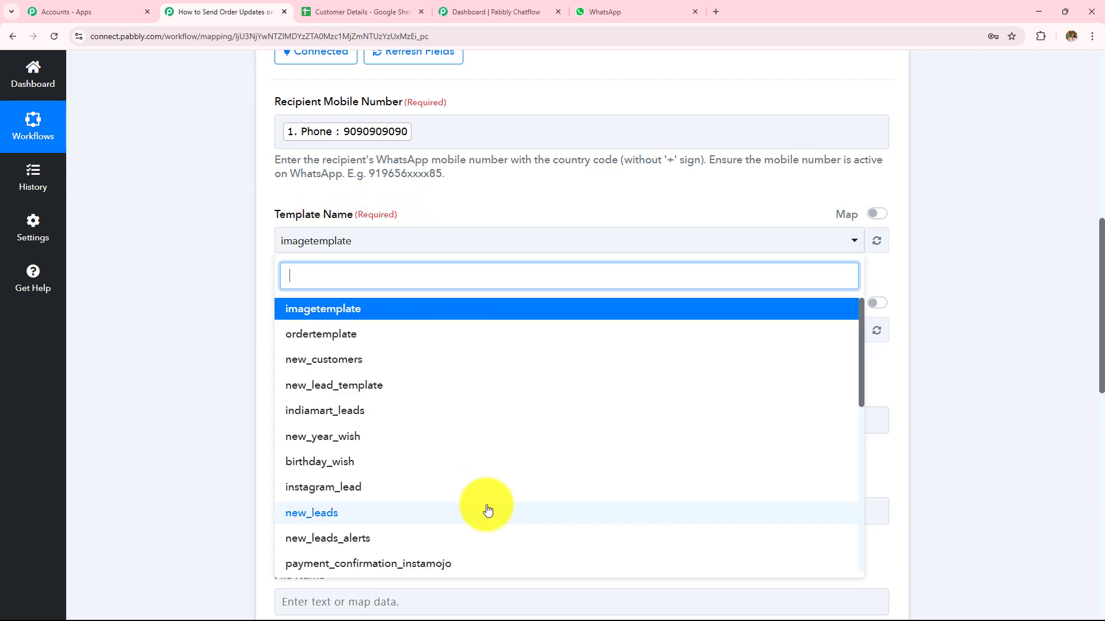
pyautogui.click(499, 11)
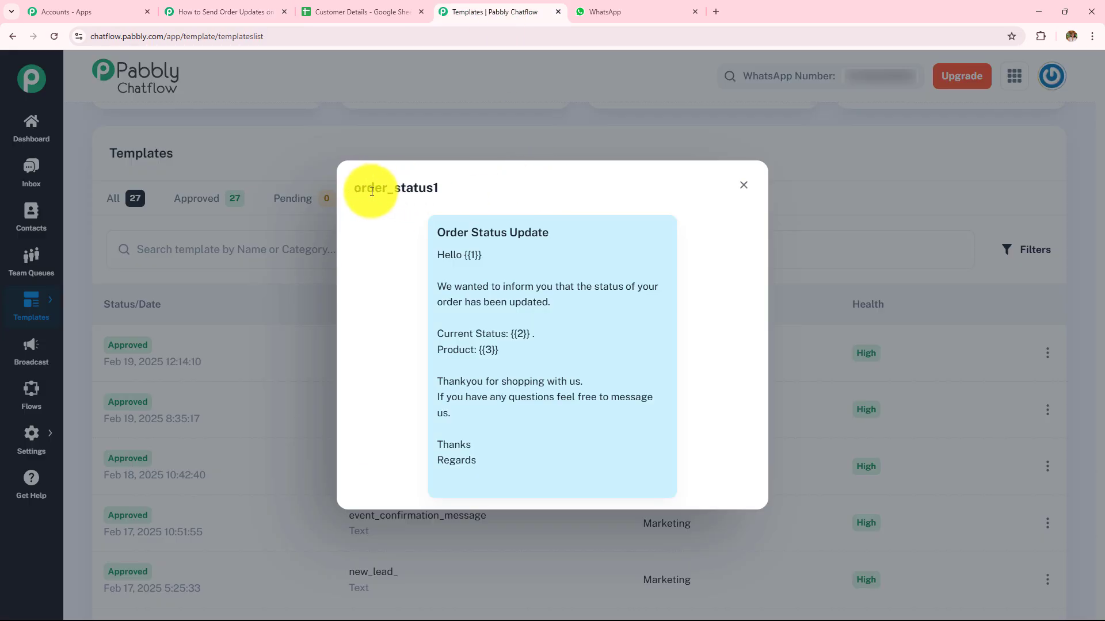
pyautogui.click(242, 11)
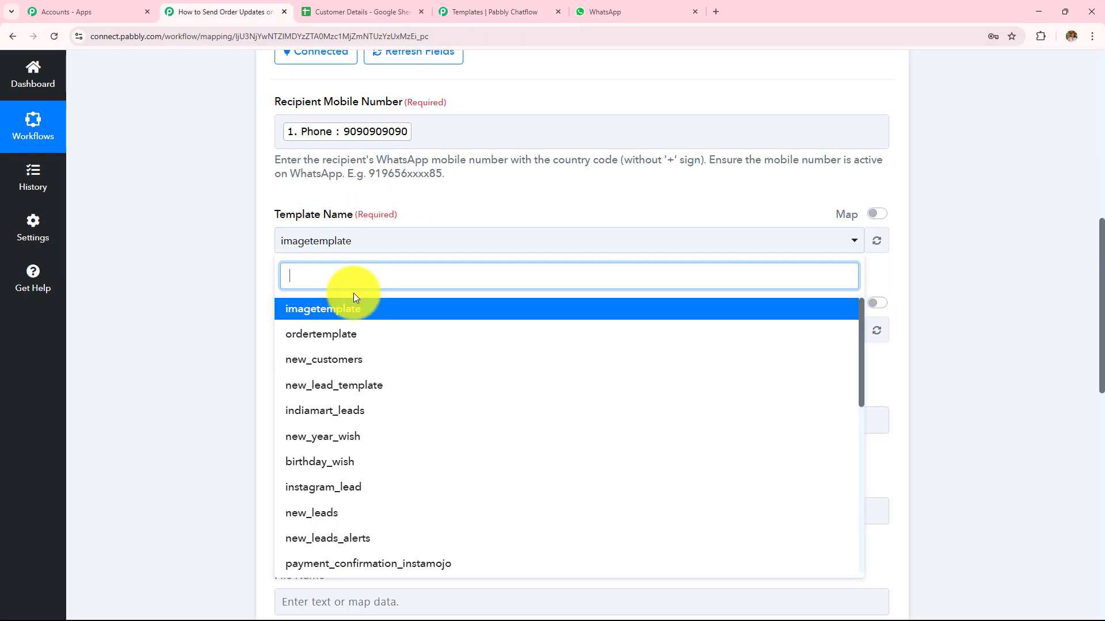
pyautogui.write('ord')
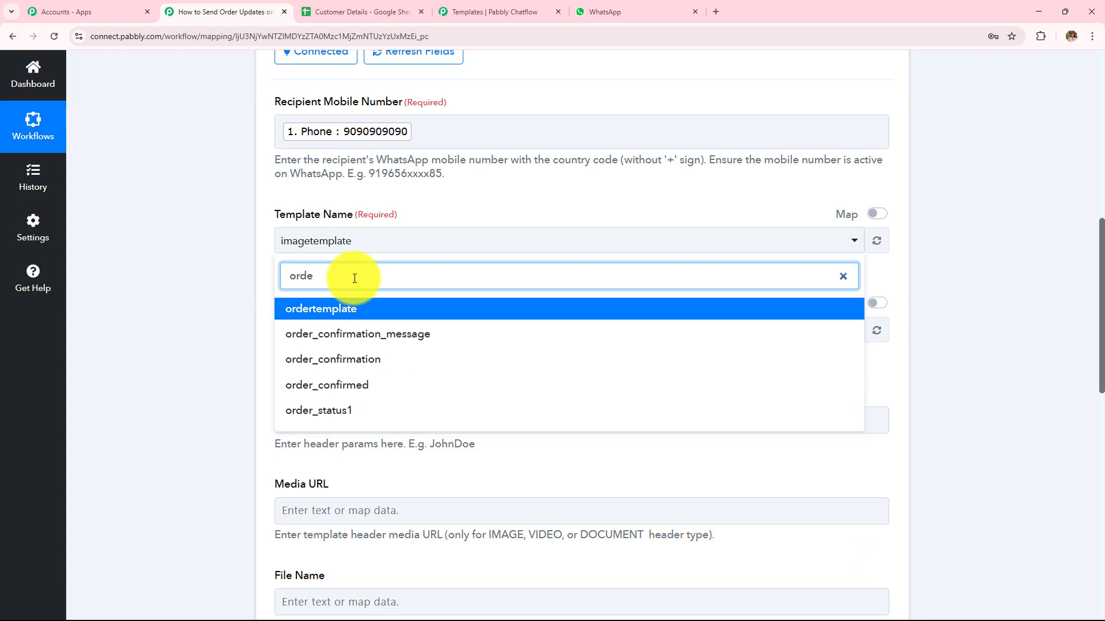
pyautogui.write('e')
pyautogui.click(369, 411)
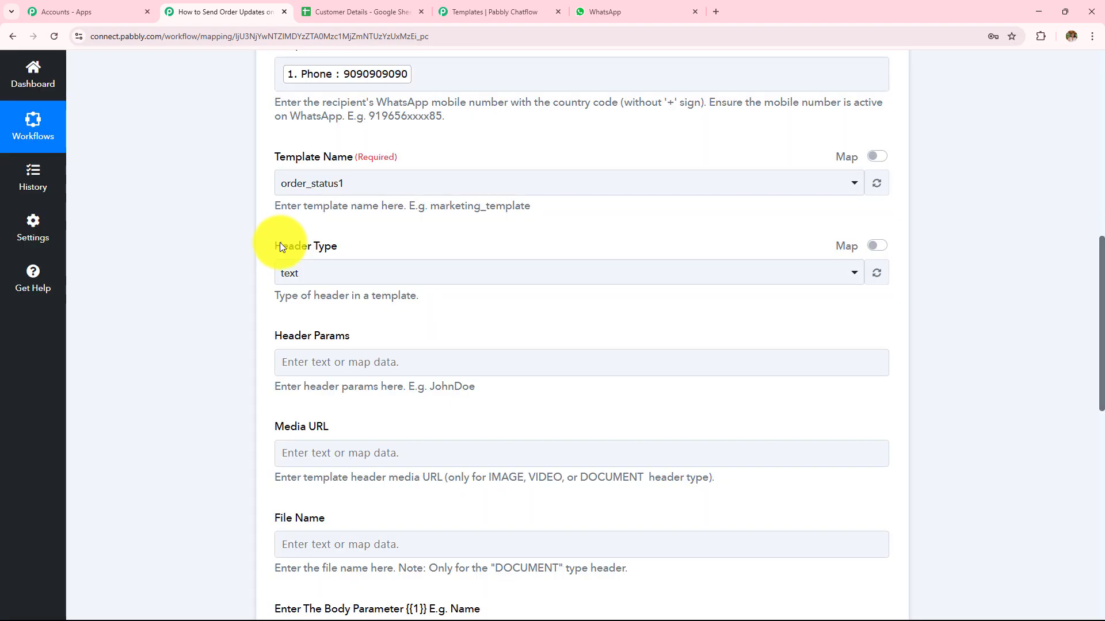
pyautogui.click(367, 275)
pyautogui.click(317, 342)
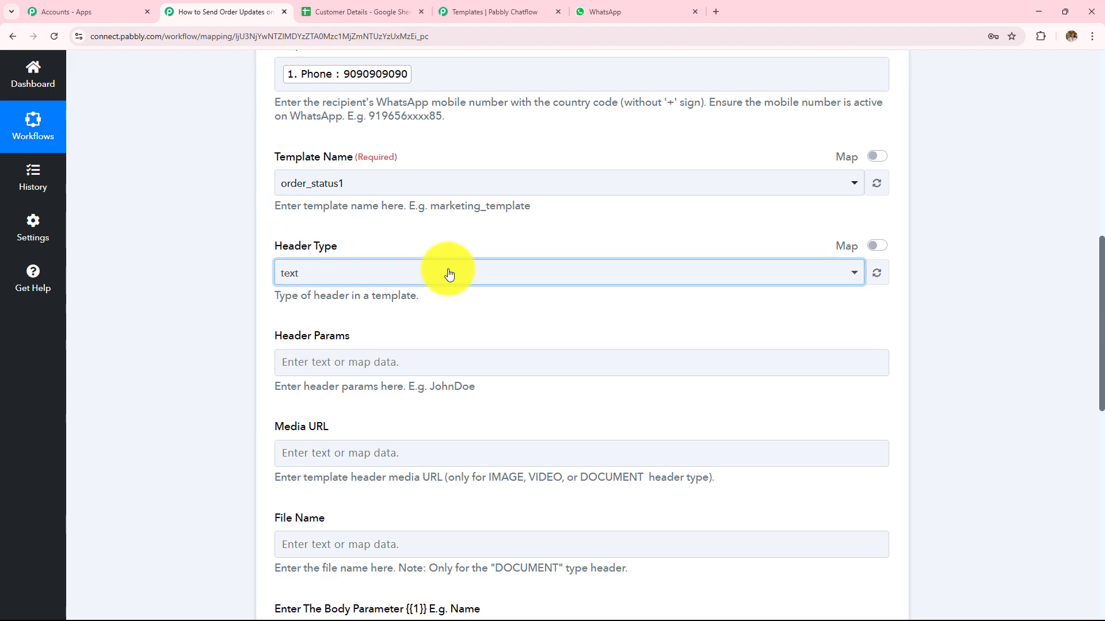
# Review the header params, media URL and file name fields and read the note on the document header type
pyautogui.scroll(-2, 451, 271)
pyautogui.moveTo(273, 222); pyautogui.dragTo(357, 223)
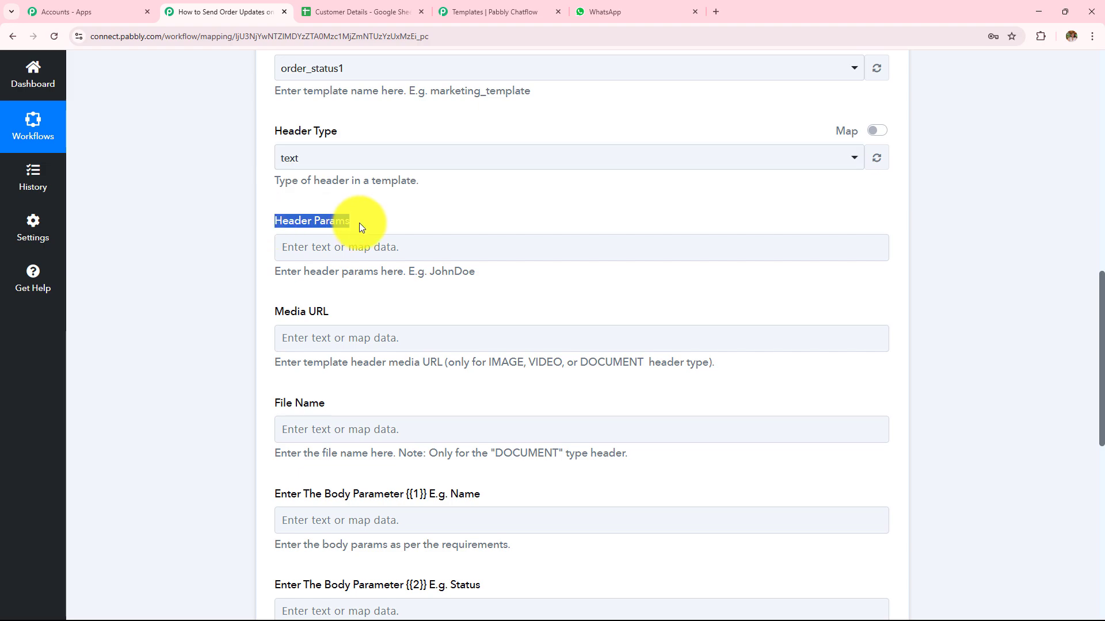
pyautogui.moveTo(272, 313); pyautogui.dragTo(357, 322)
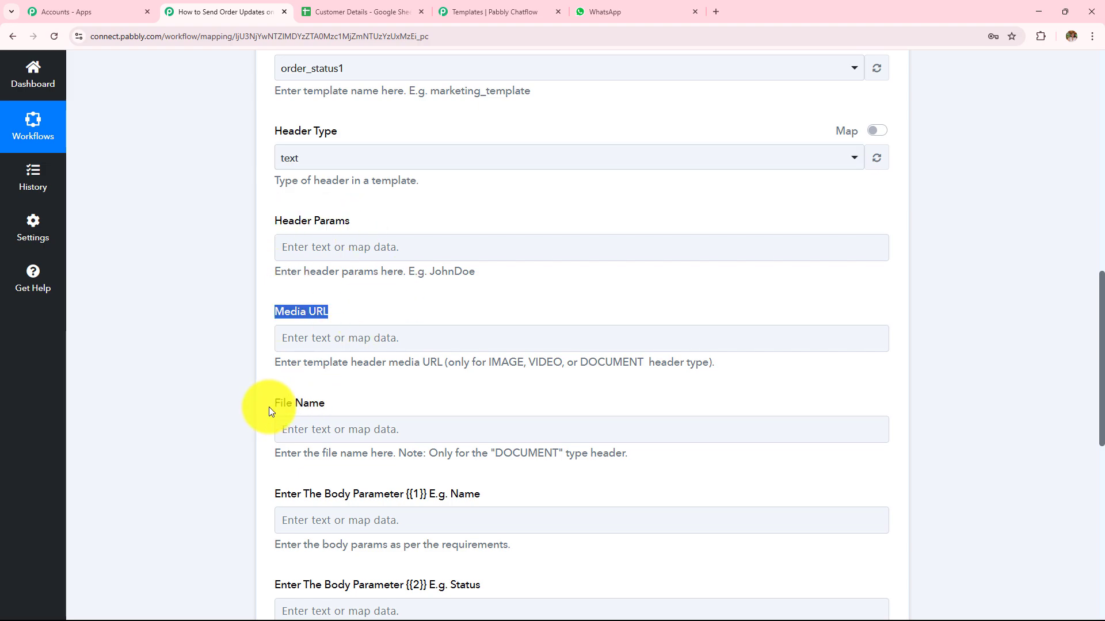
pyautogui.moveTo(269, 406); pyautogui.dragTo(328, 405)
pyautogui.moveTo(273, 222); pyautogui.dragTo(450, 417)
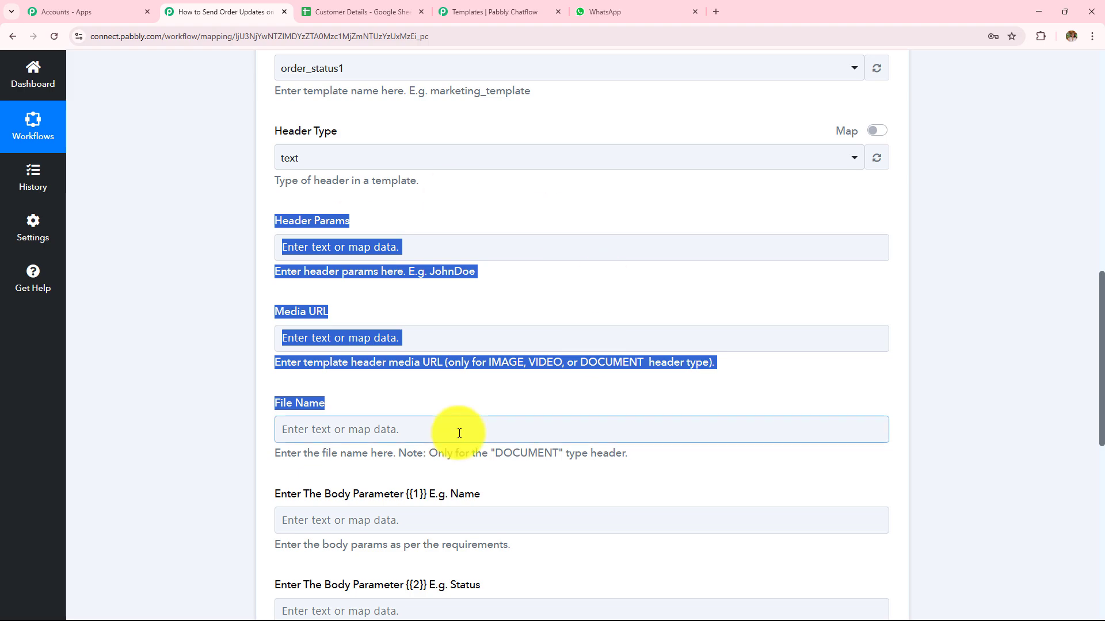
pyautogui.moveTo(271, 458); pyautogui.dragTo(668, 462)
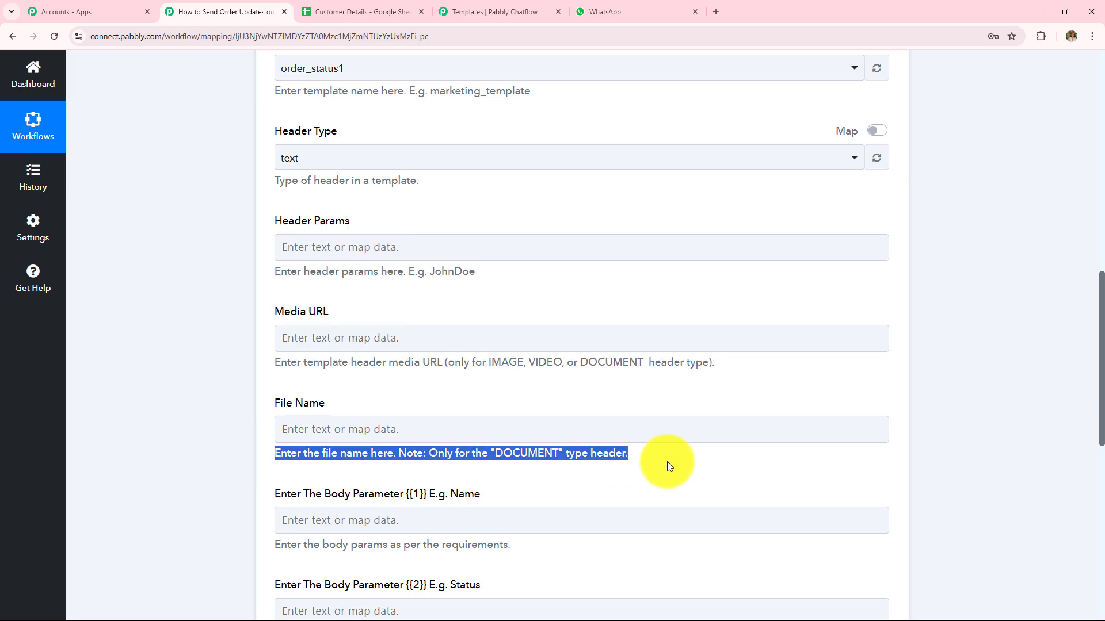
pyautogui.click(581, 417)
pyautogui.click(512, 388)
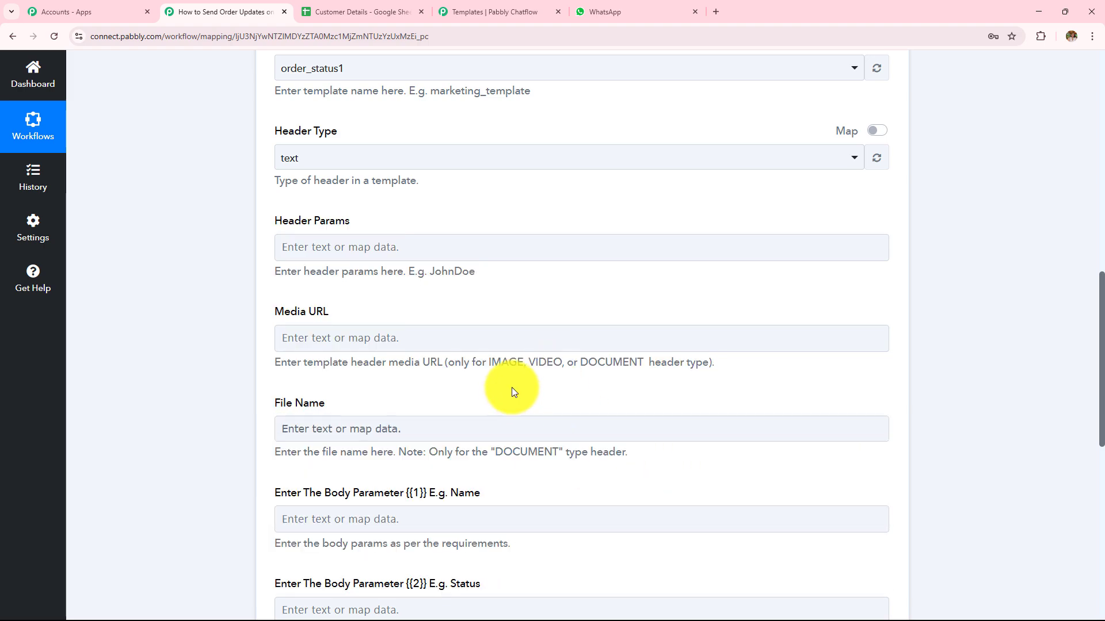
# Check the order_status1 template's variables in Pabbly Chatflow, and map body parameter {{1}} to First Name followed by Last Name from Google Sheets
pyautogui.scroll(-4, 519, 382)
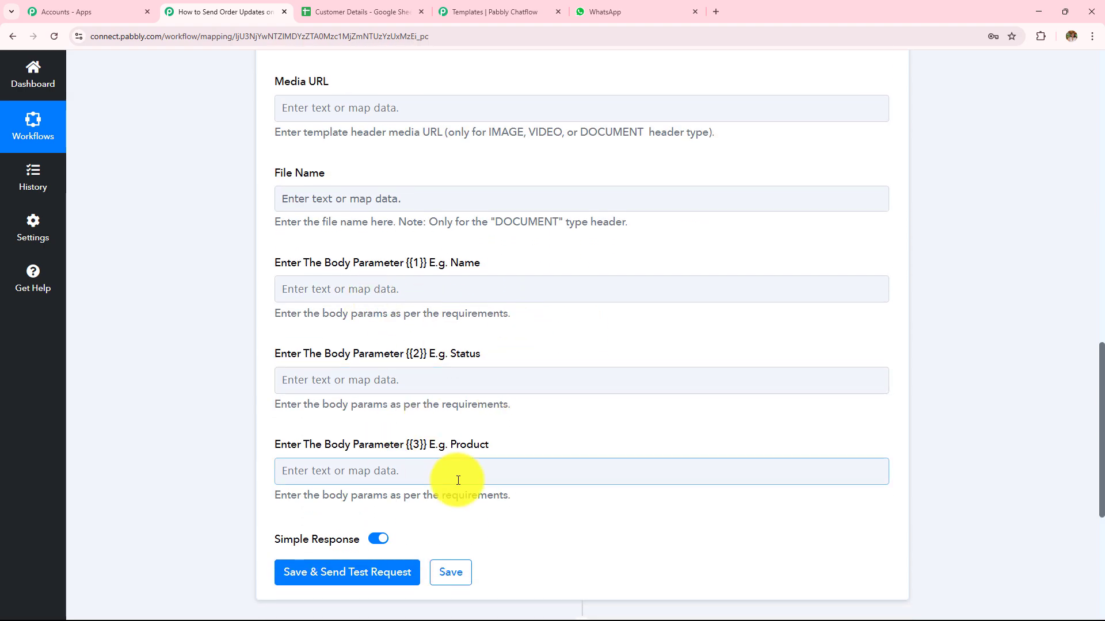
pyautogui.click(501, 12)
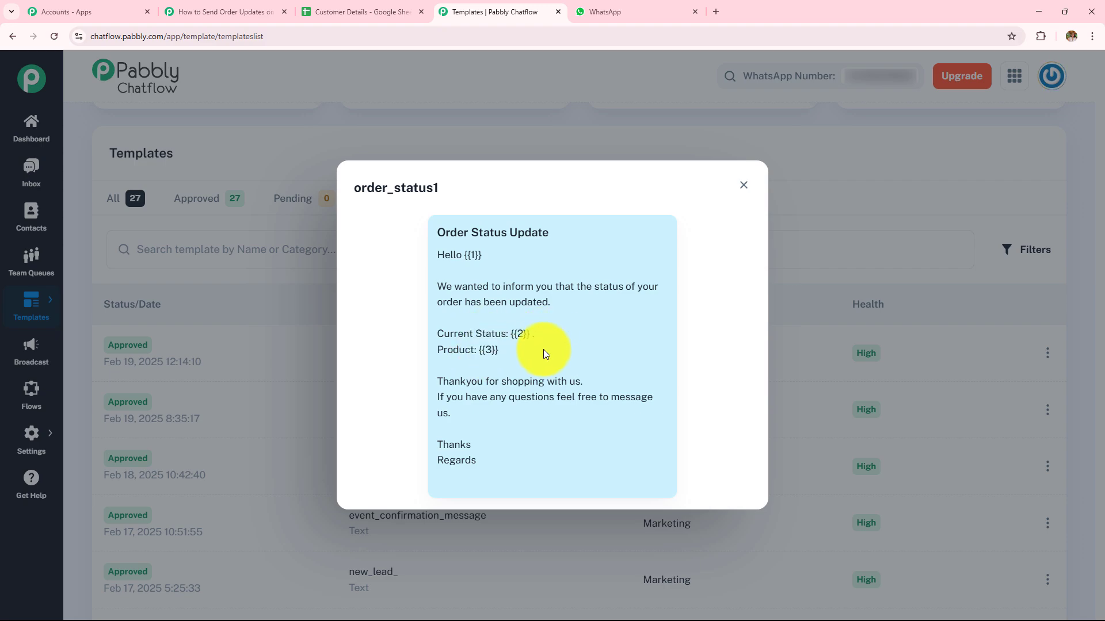
pyautogui.click(230, 11)
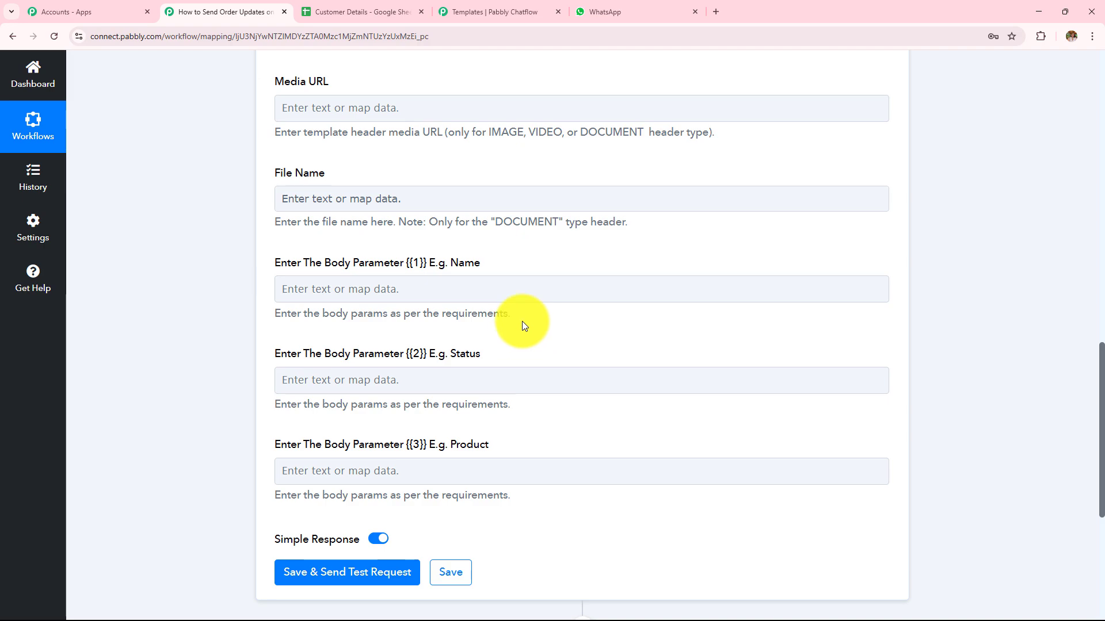
pyautogui.scroll(-2, 524, 300)
pyautogui.click(424, 170)
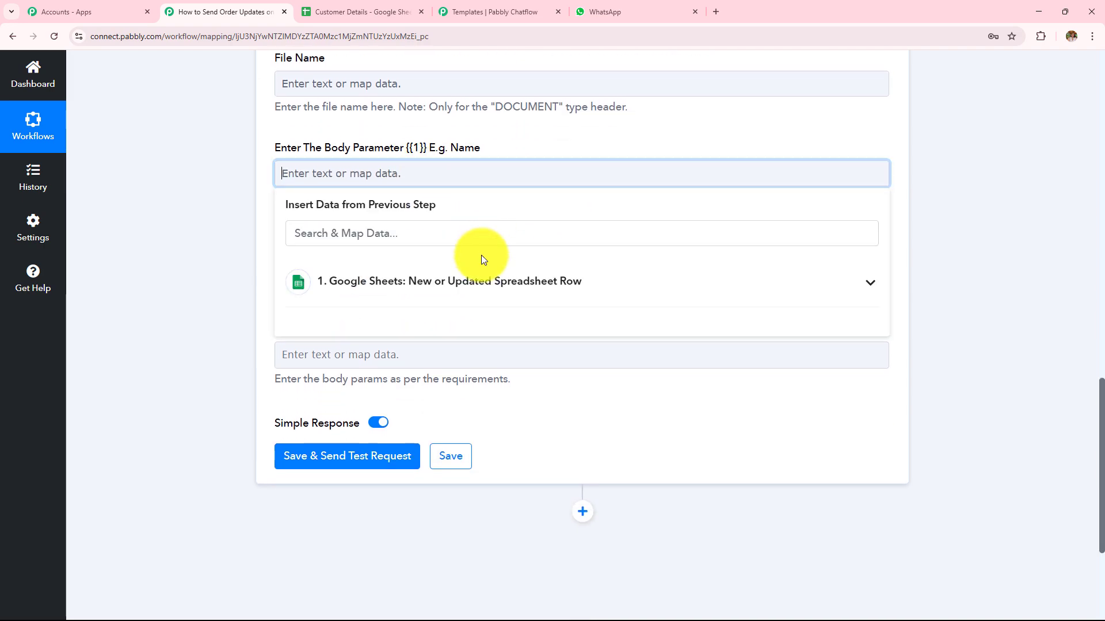
pyautogui.click(409, 281)
pyautogui.scroll(-2, 459, 394)
pyautogui.click(459, 533)
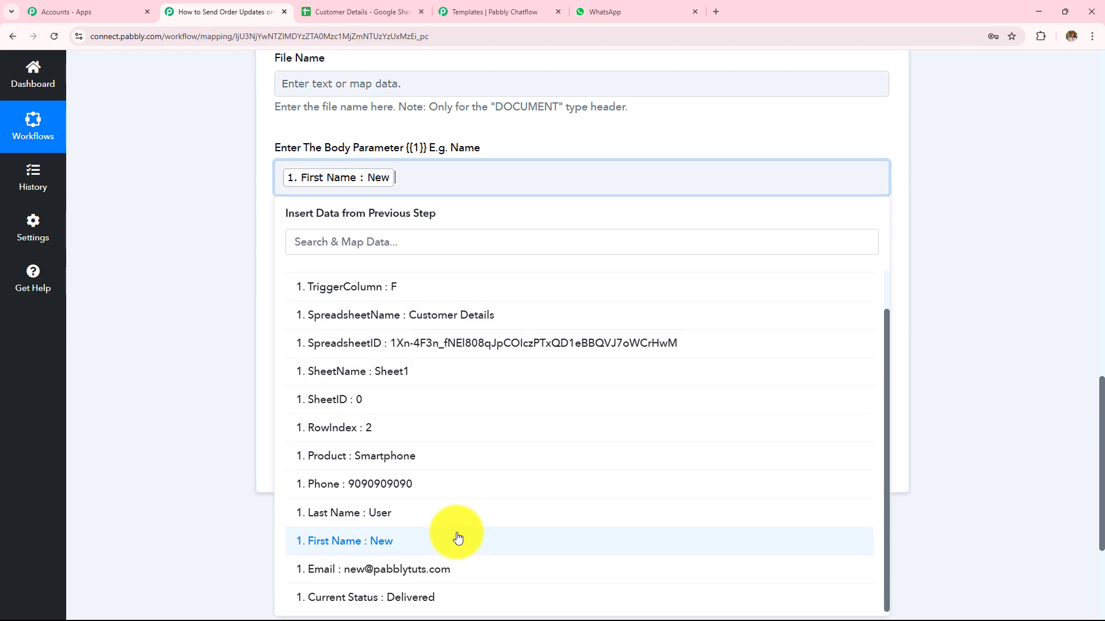
pyautogui.click(436, 515)
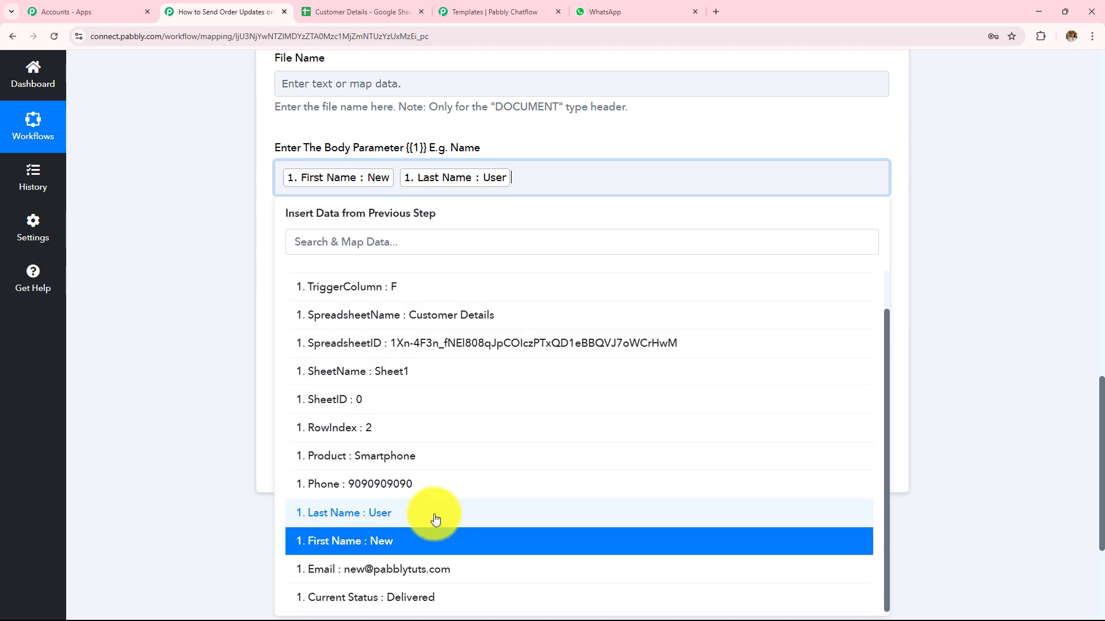
pyautogui.click(205, 270)
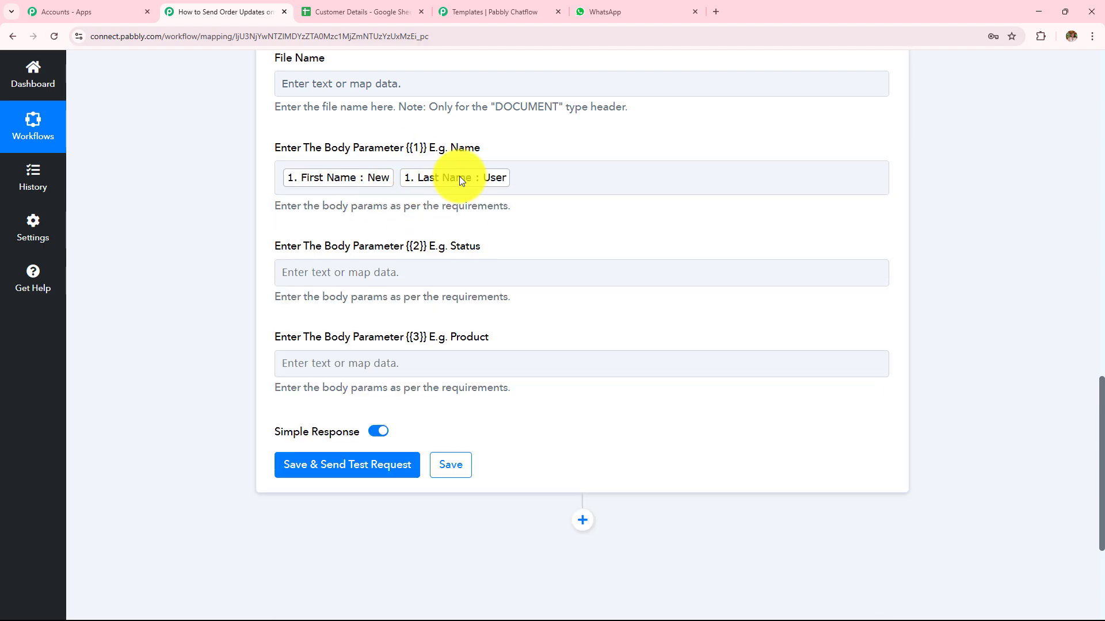
# Map body parameter {{2}} to only the Current Status value from the Google Sheets trigger
pyautogui.click(499, 273)
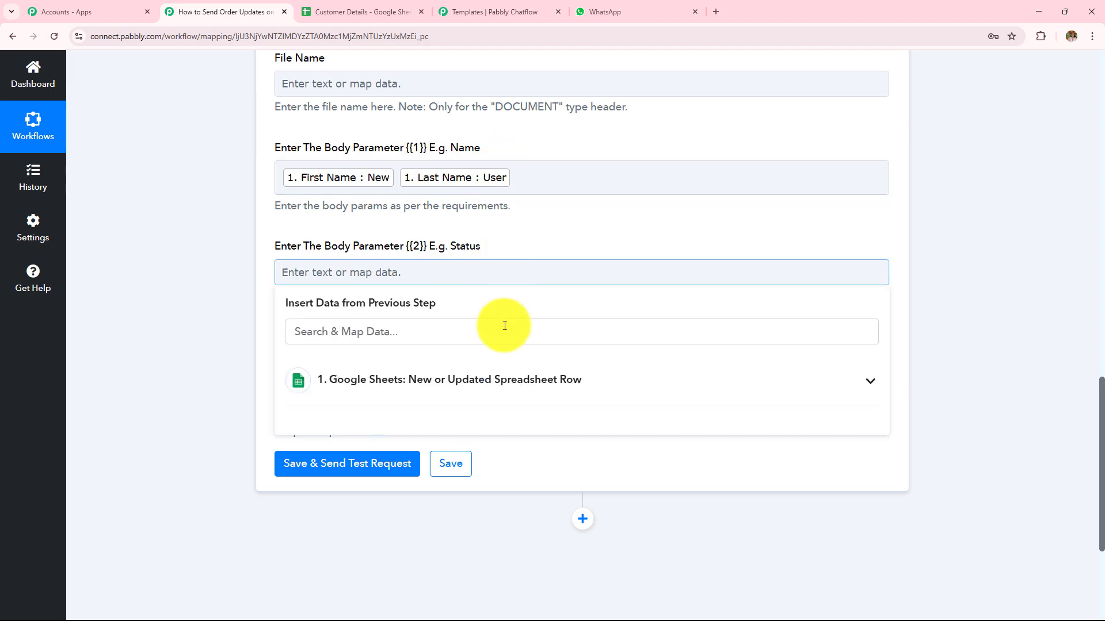
pyautogui.scroll(-2, 433, 481)
pyautogui.scroll(-1, 433, 481)
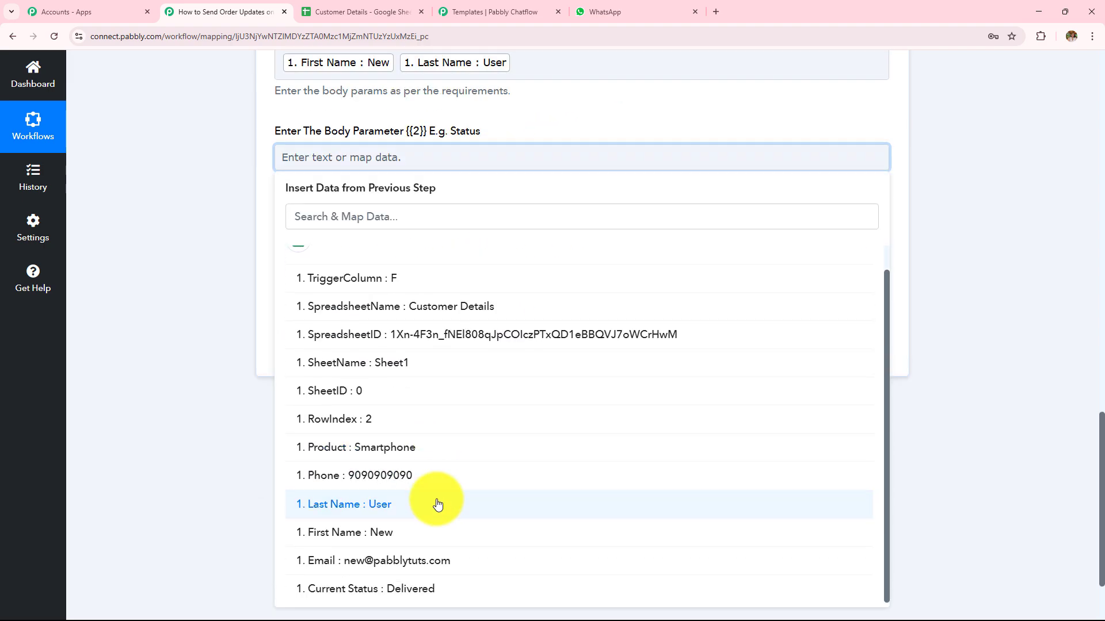
pyautogui.scroll(-2, 451, 554)
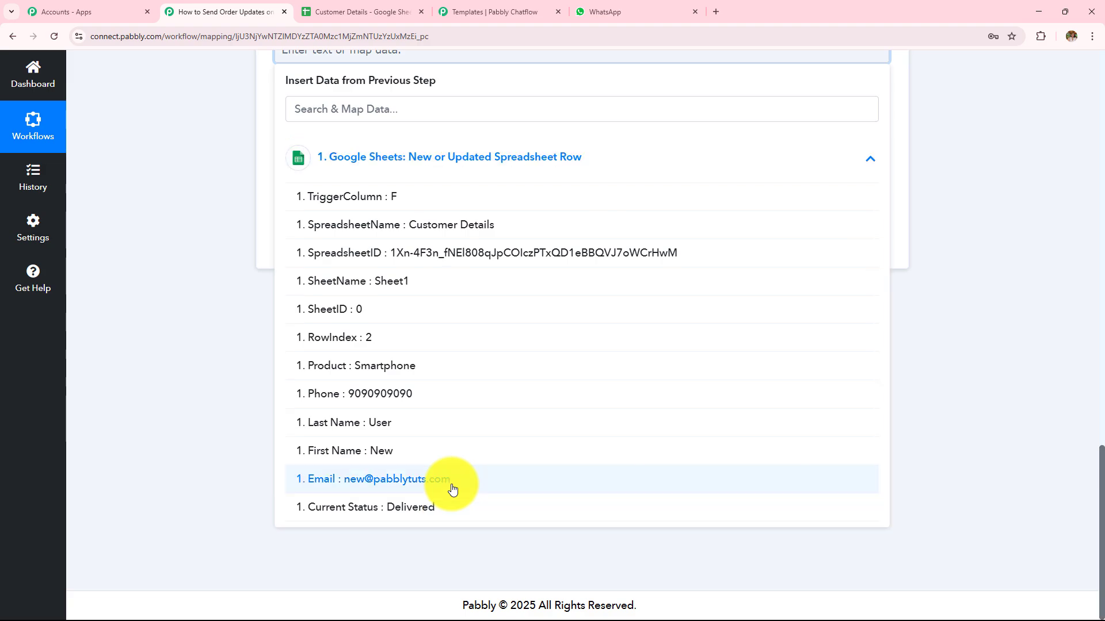
pyautogui.click(451, 487)
pyautogui.click(451, 525)
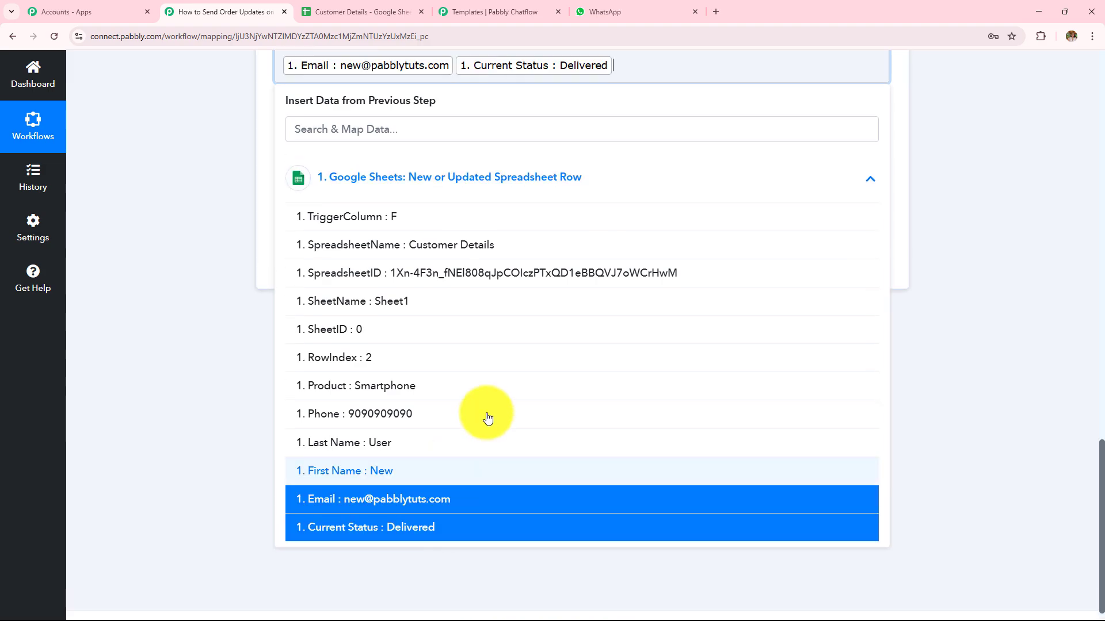
pyautogui.scroll(4, 456, 296)
pyautogui.click(455, 297)
pyautogui.press('BackSpace')
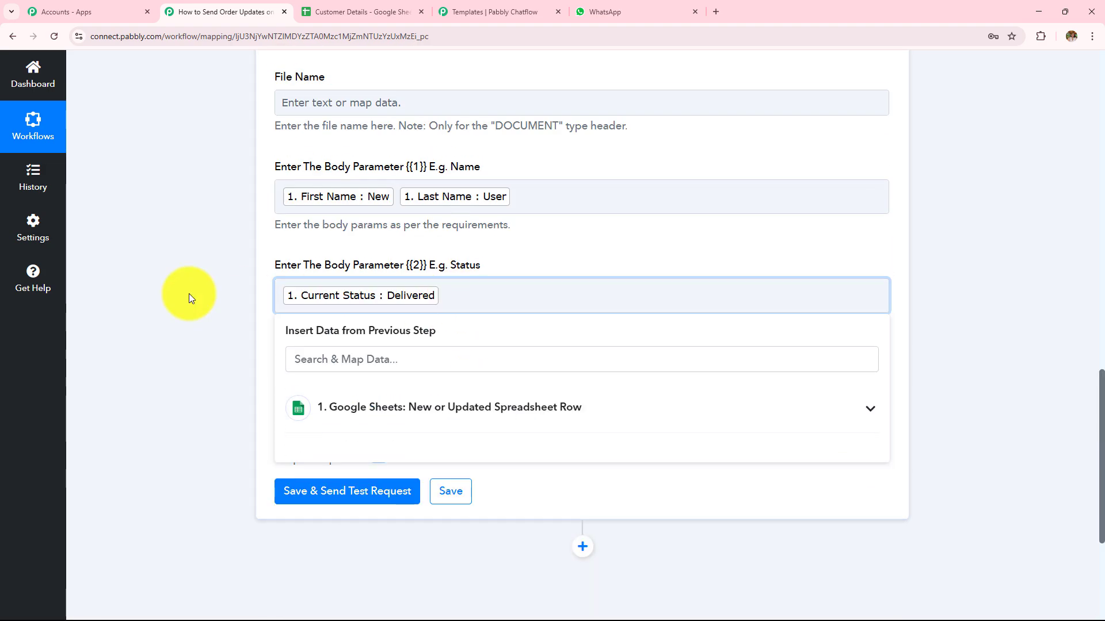
pyautogui.click(192, 298)
# Map body parameter {{3}} to the Product value from the Google Sheets trigger
pyautogui.click(494, 390)
pyautogui.click(554, 371)
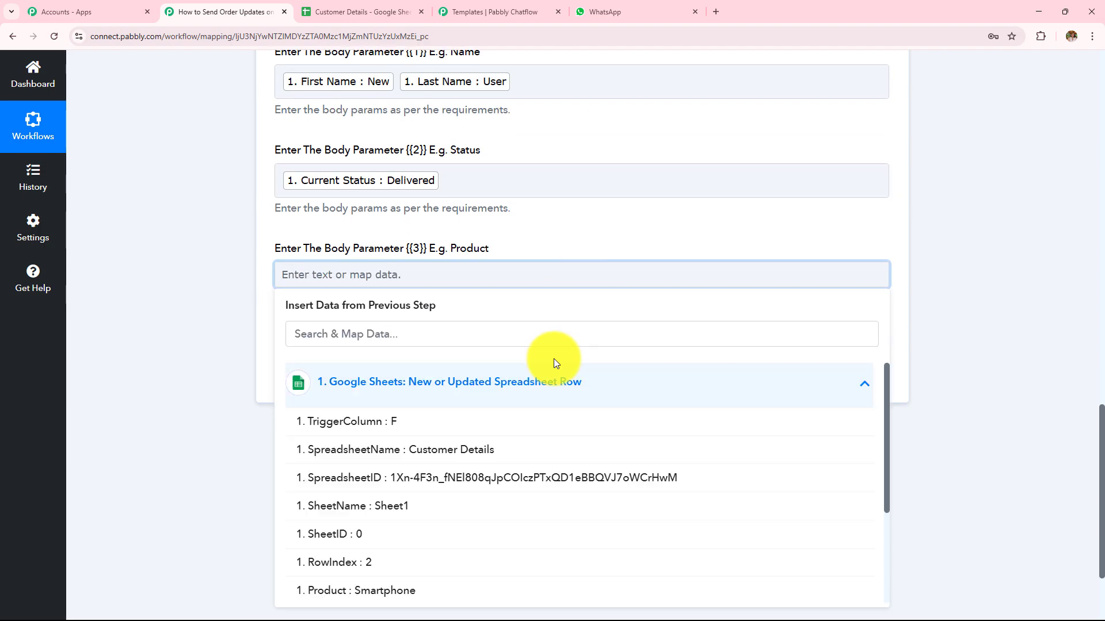
pyautogui.scroll(-4, 518, 403)
pyautogui.click(424, 484)
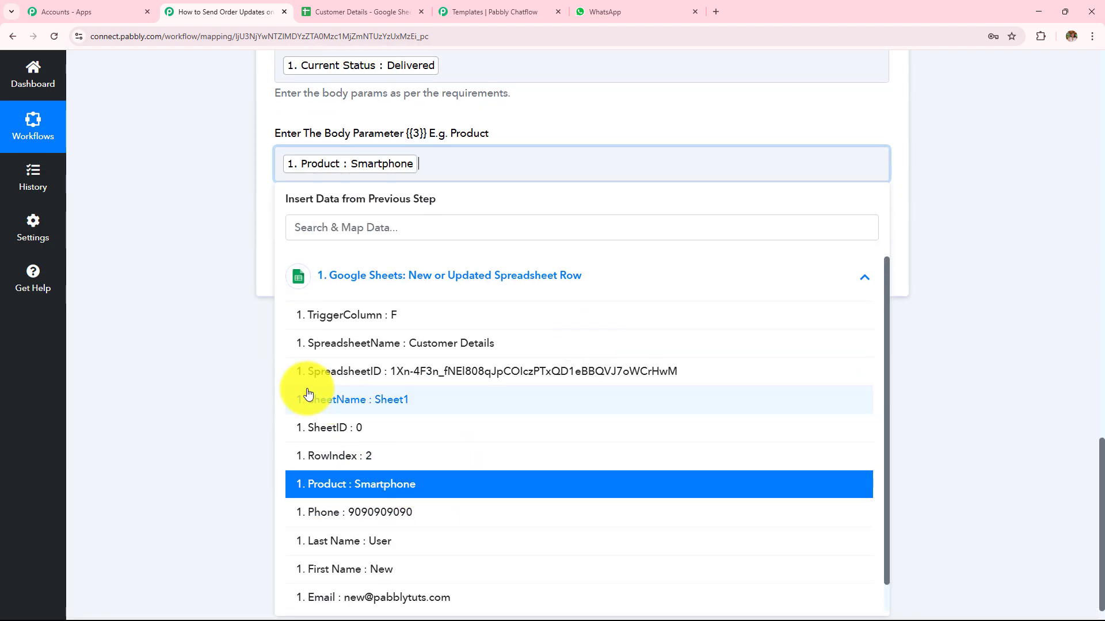
pyautogui.click(246, 378)
# Replace the mapped Phone value in the recipient mobile number field with a WhatsApp test number including the country code without a plus sign
pyautogui.scroll(5, 246, 379)
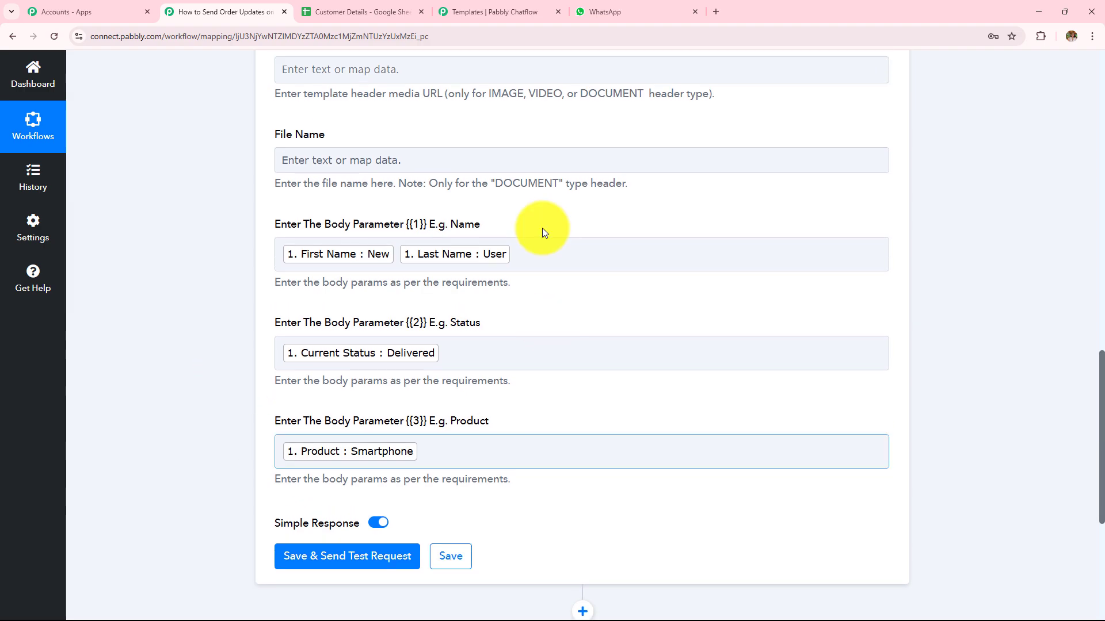
pyautogui.scroll(2, 600, 366)
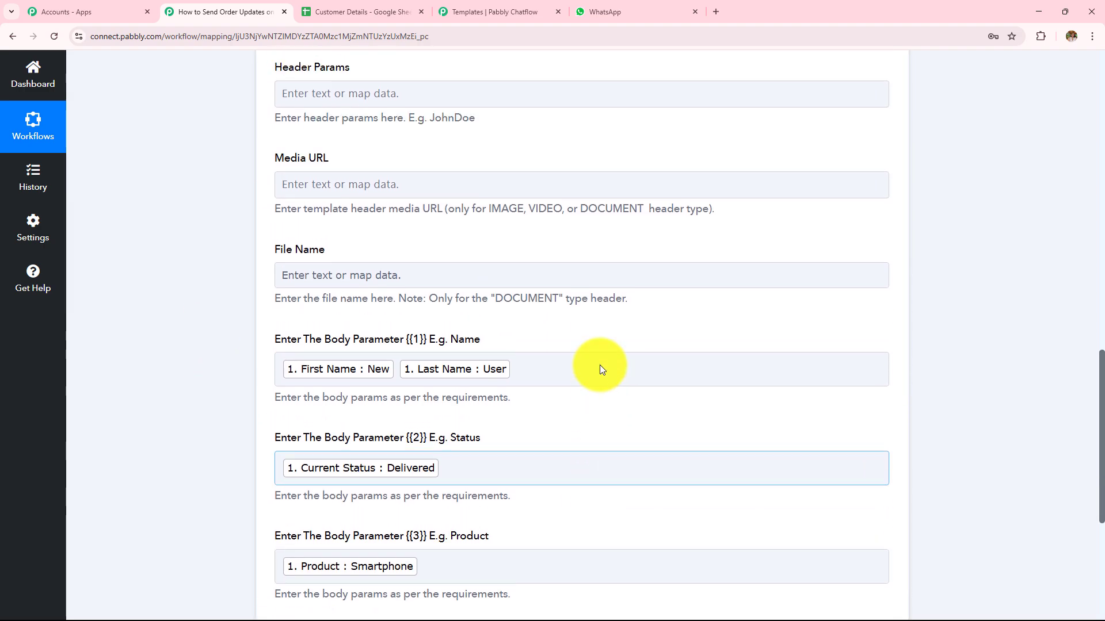
pyautogui.scroll(8, 600, 365)
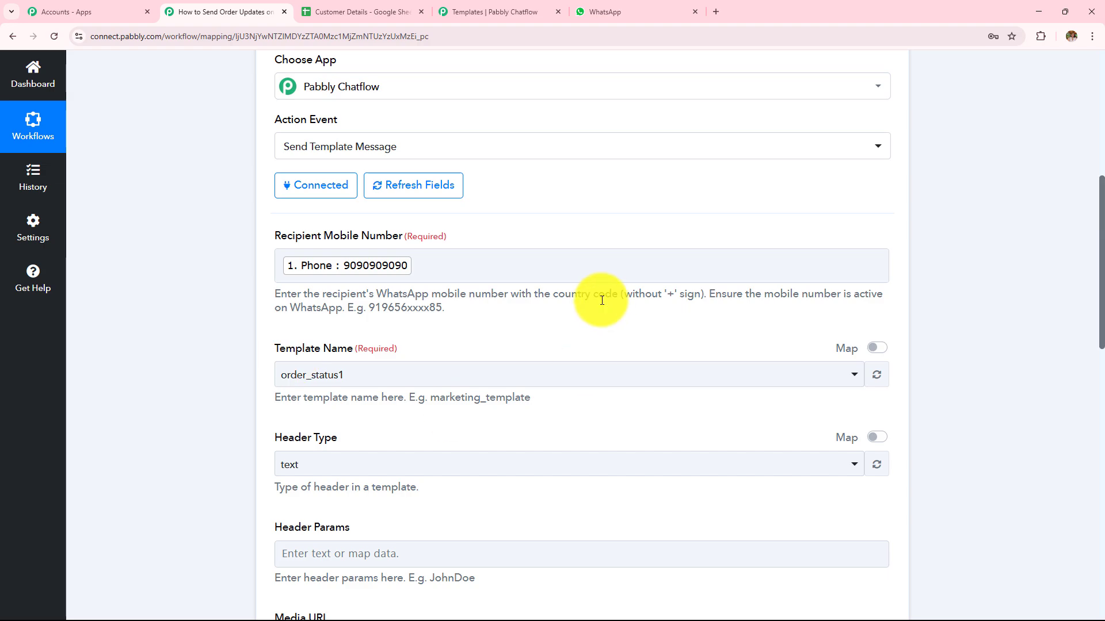
pyautogui.scroll(-10, 602, 300)
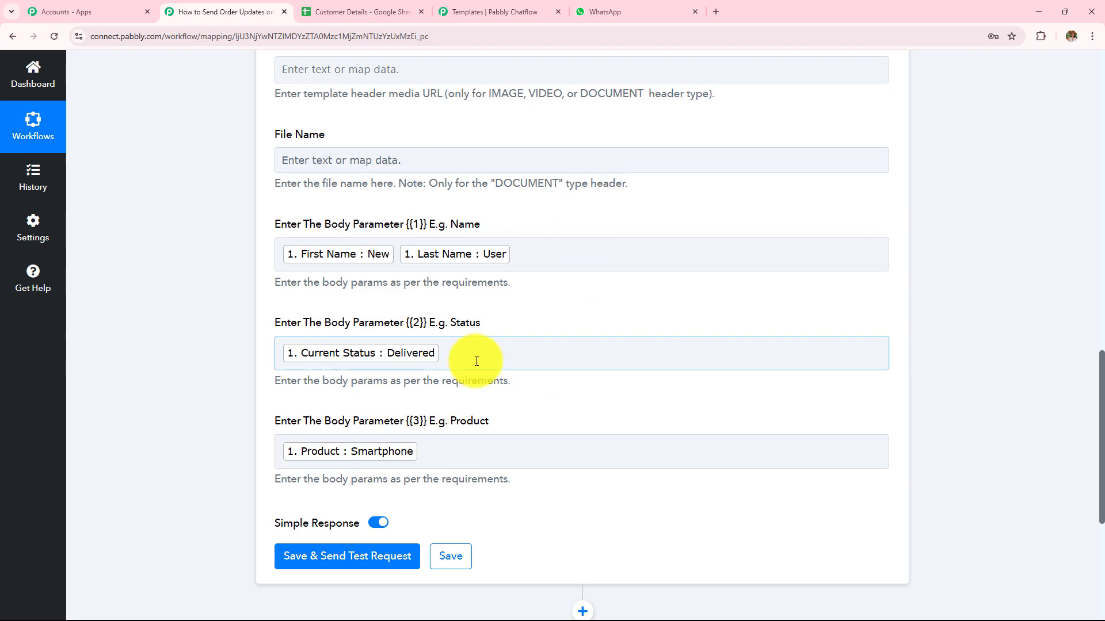
pyautogui.scroll(5, 477, 360)
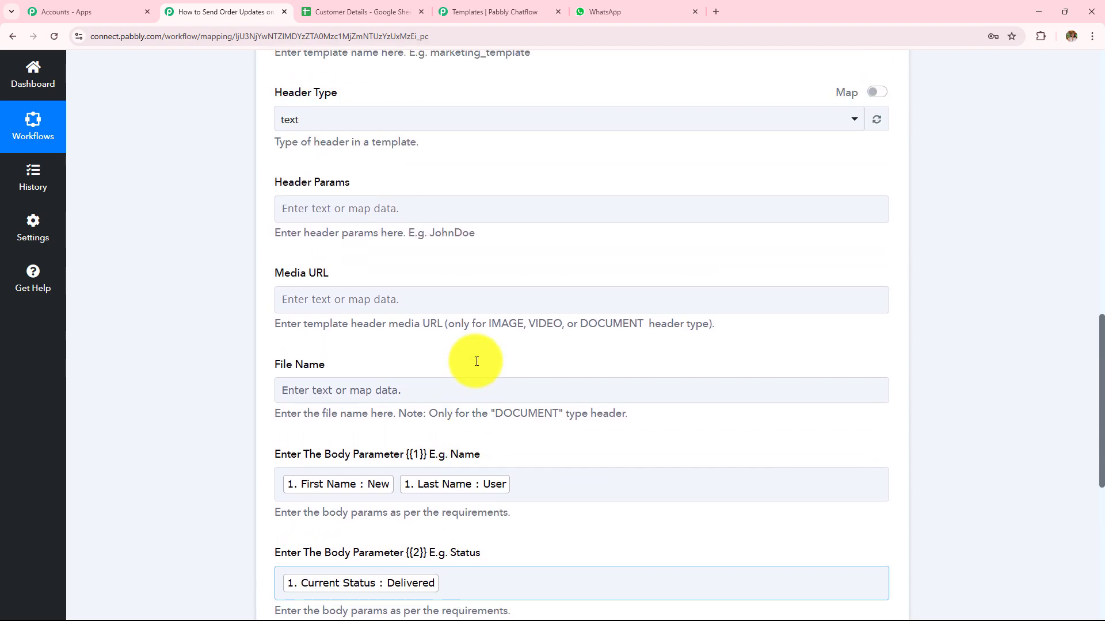
pyautogui.scroll(5, 476, 361)
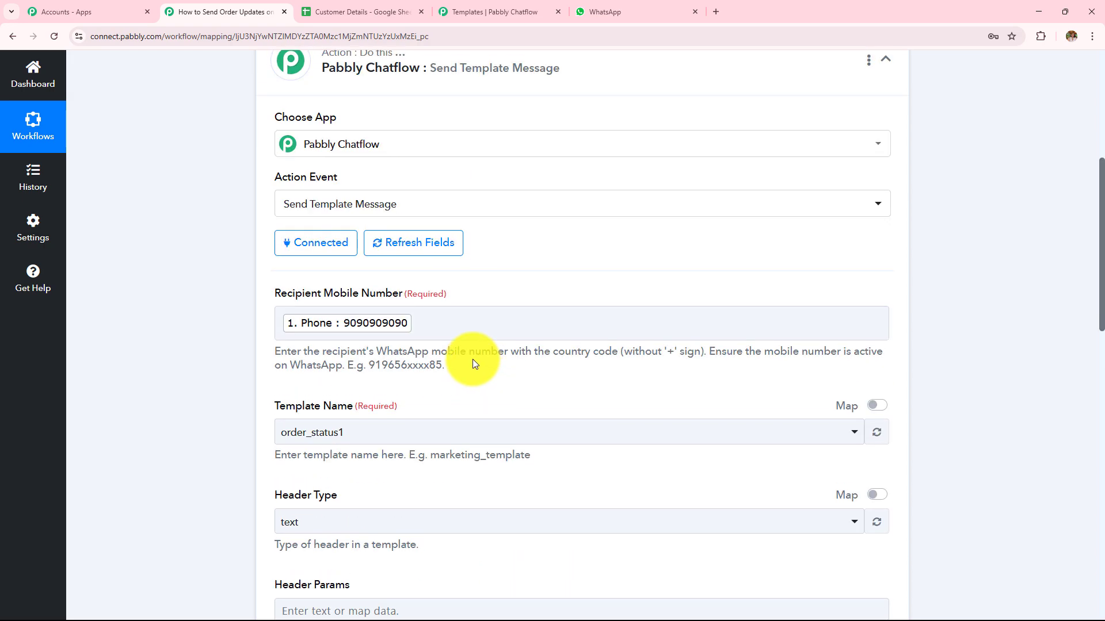
pyautogui.click(437, 323)
pyautogui.press('BackSpace')
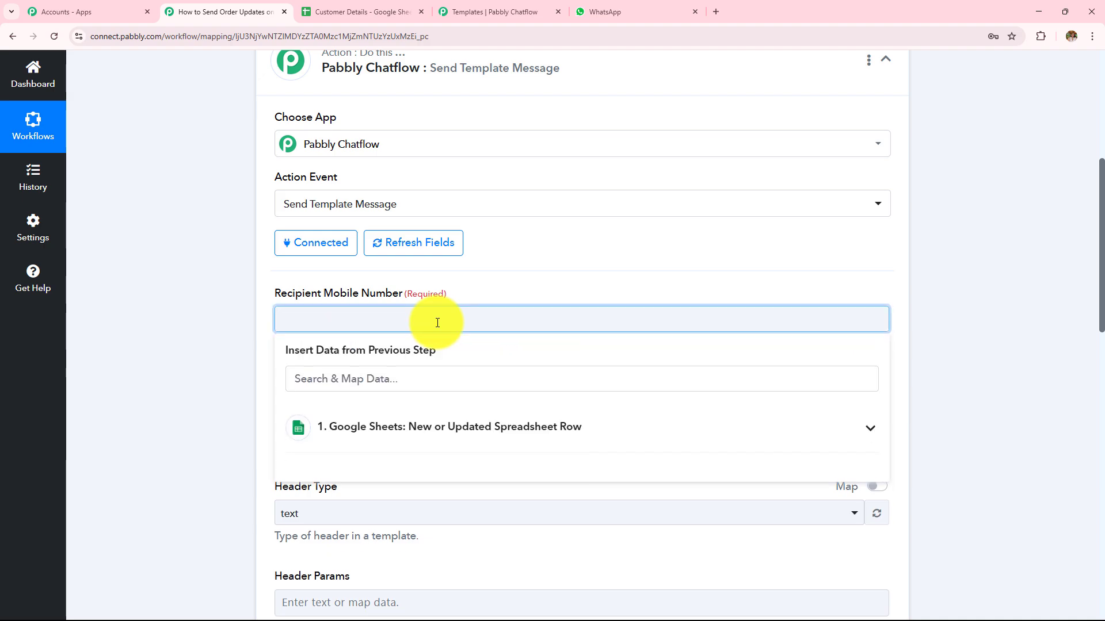
pyautogui.click(158, 309)
pyautogui.moveTo(275, 344); pyautogui.dragTo(454, 361)
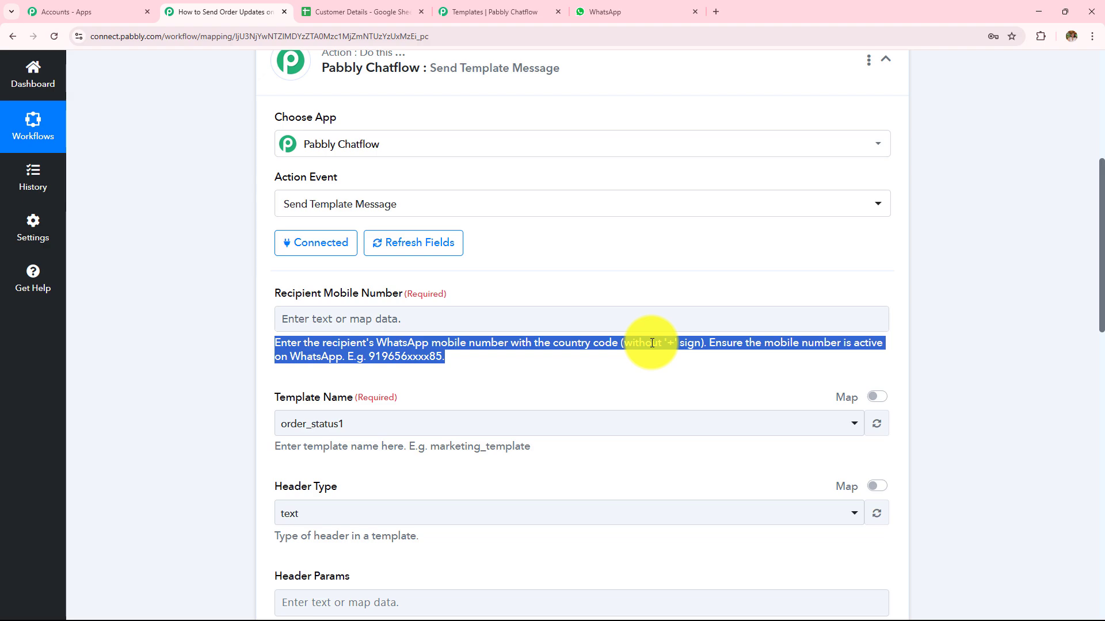
pyautogui.click(640, 315)
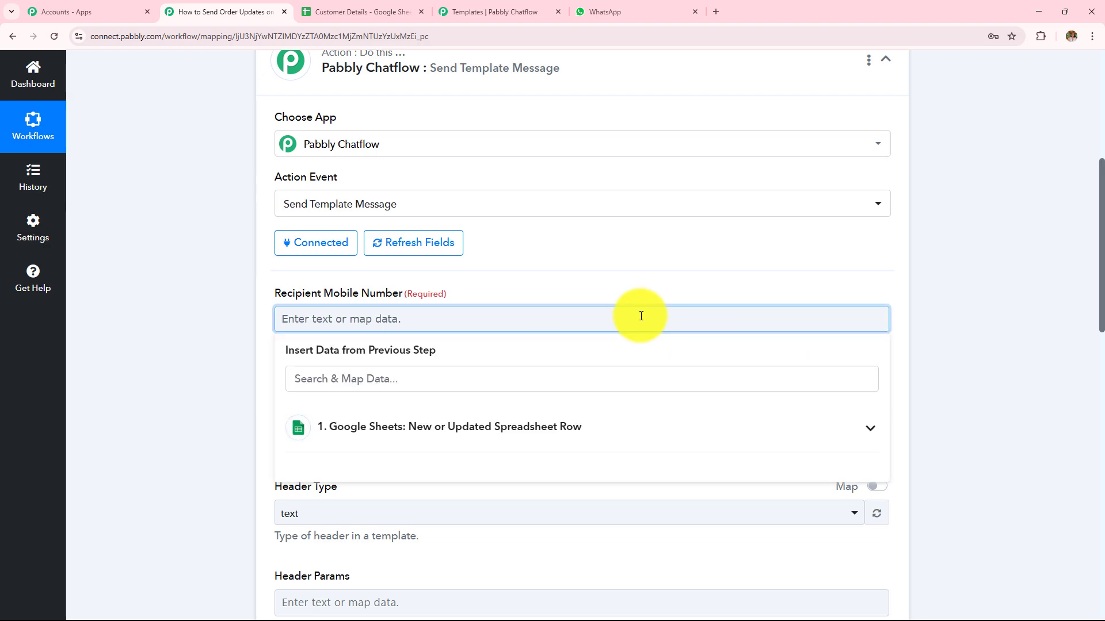
pyautogui.write('9178')
# Save the Send Template Message action, send a test request, and check the Status and Message values in the response
pyautogui.scroll(-10, 576, 345)
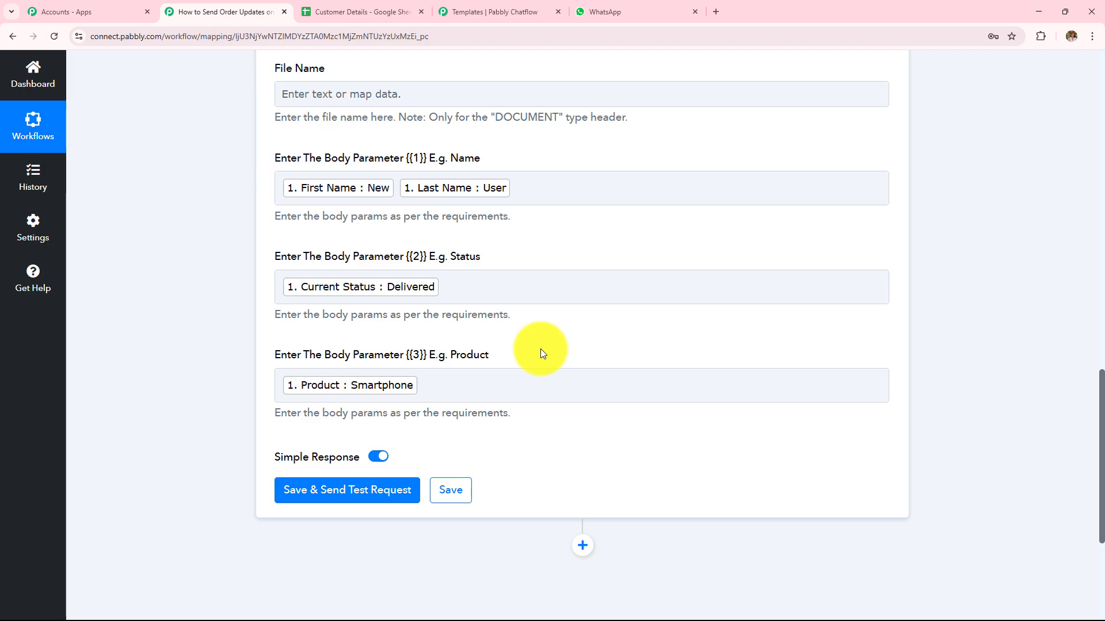
pyautogui.scroll(-3, 540, 348)
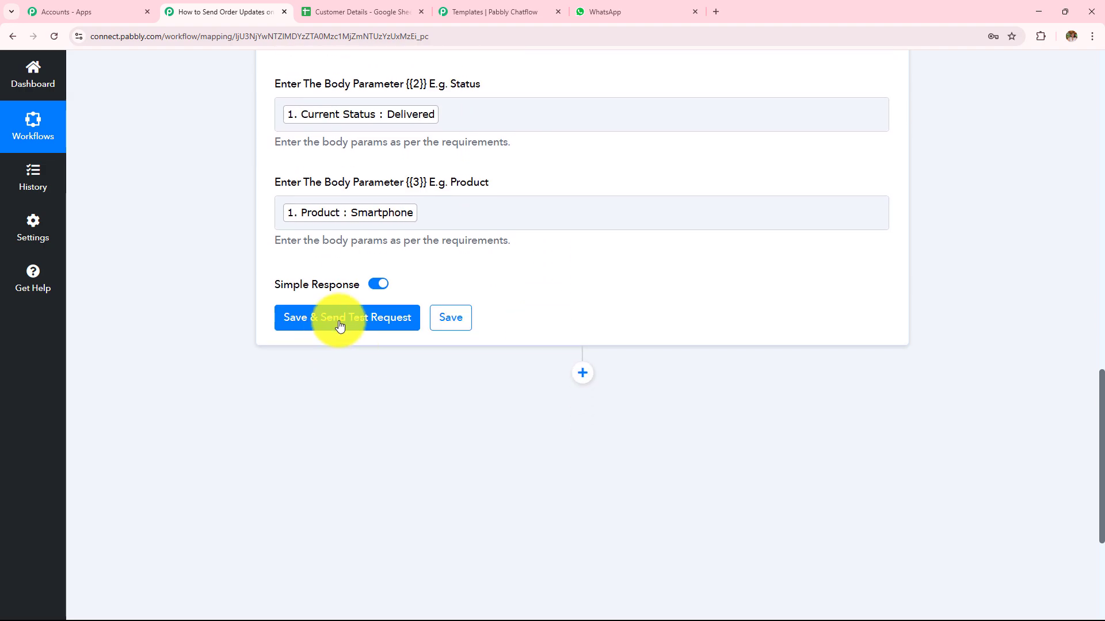
pyautogui.click(340, 319)
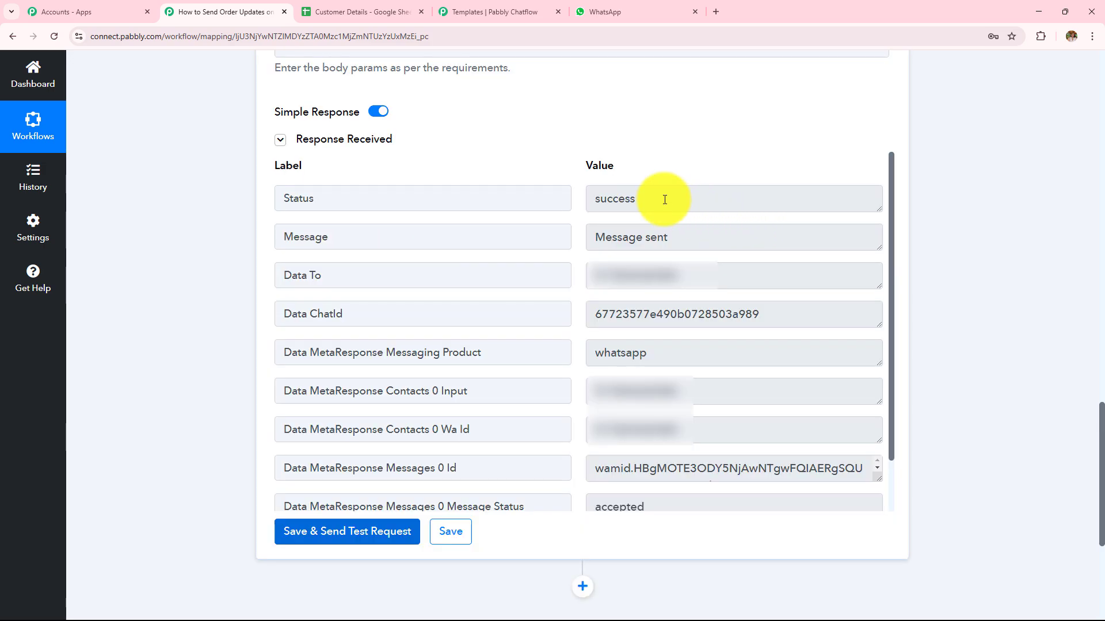
pyautogui.doubleClick(664, 200)
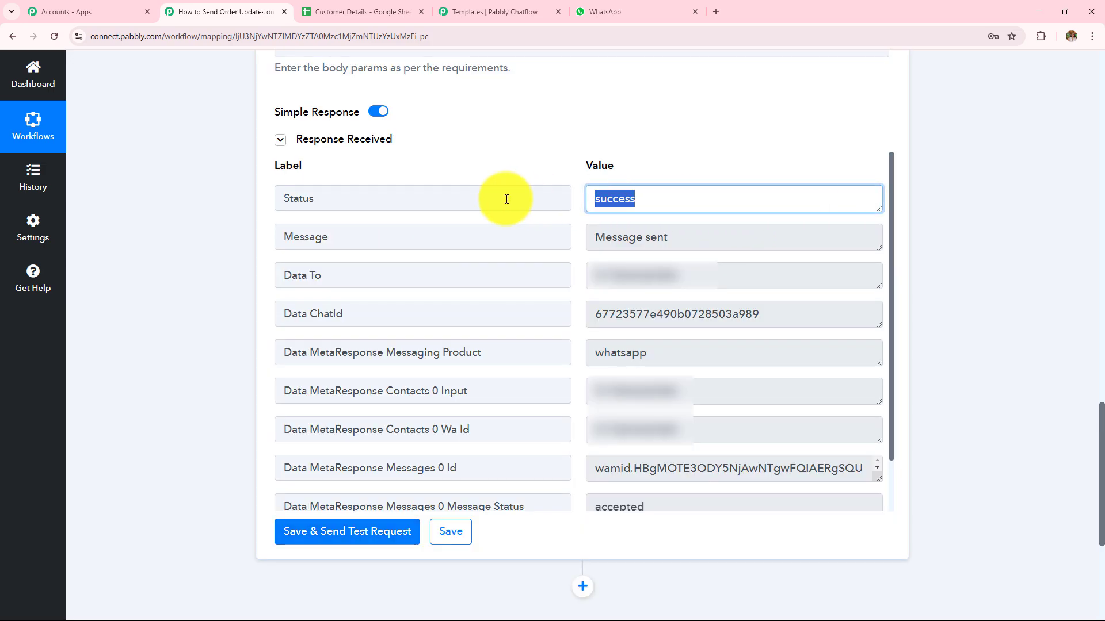
pyautogui.doubleClick(369, 198)
pyautogui.doubleClick(349, 237)
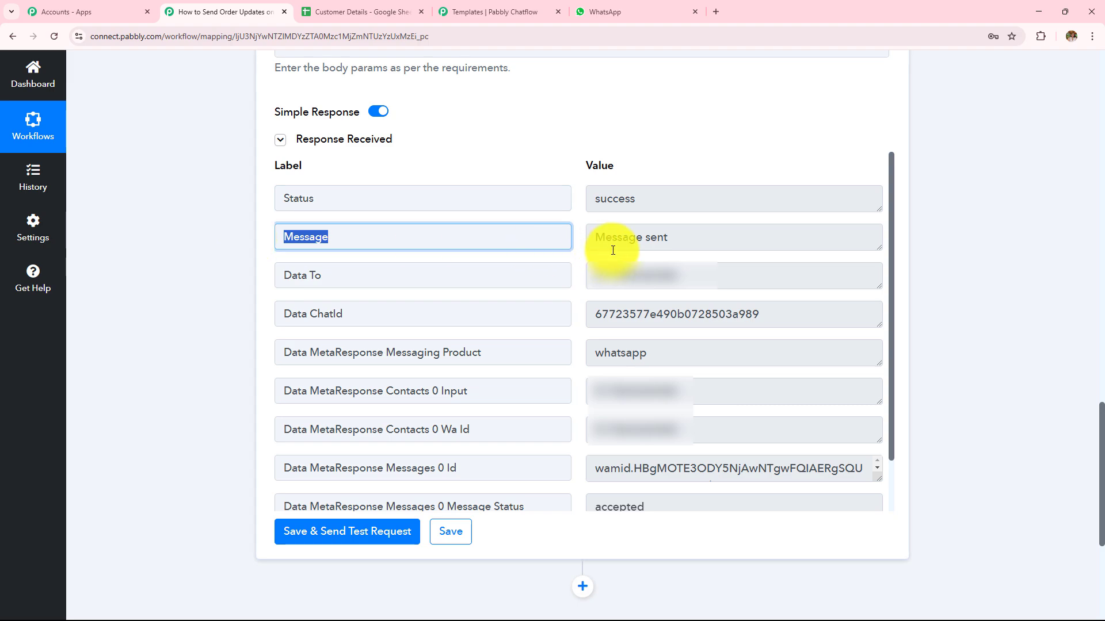
pyautogui.tripleClick(686, 239)
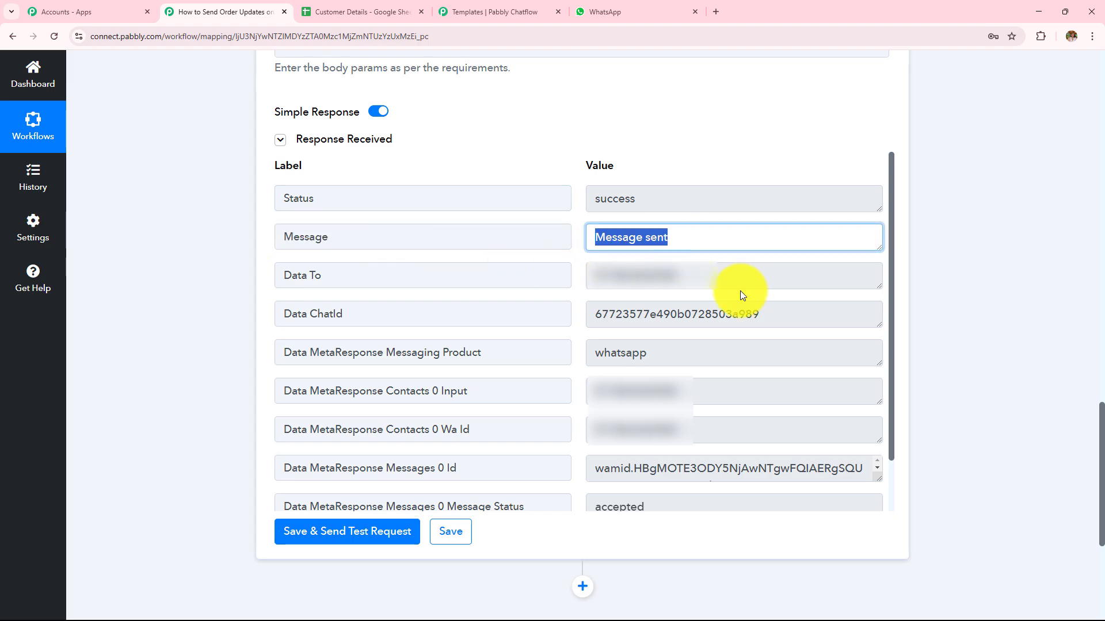
# Switch to WhatsApp and check the customer name, current status and product in the received order update
pyautogui.click(607, 11)
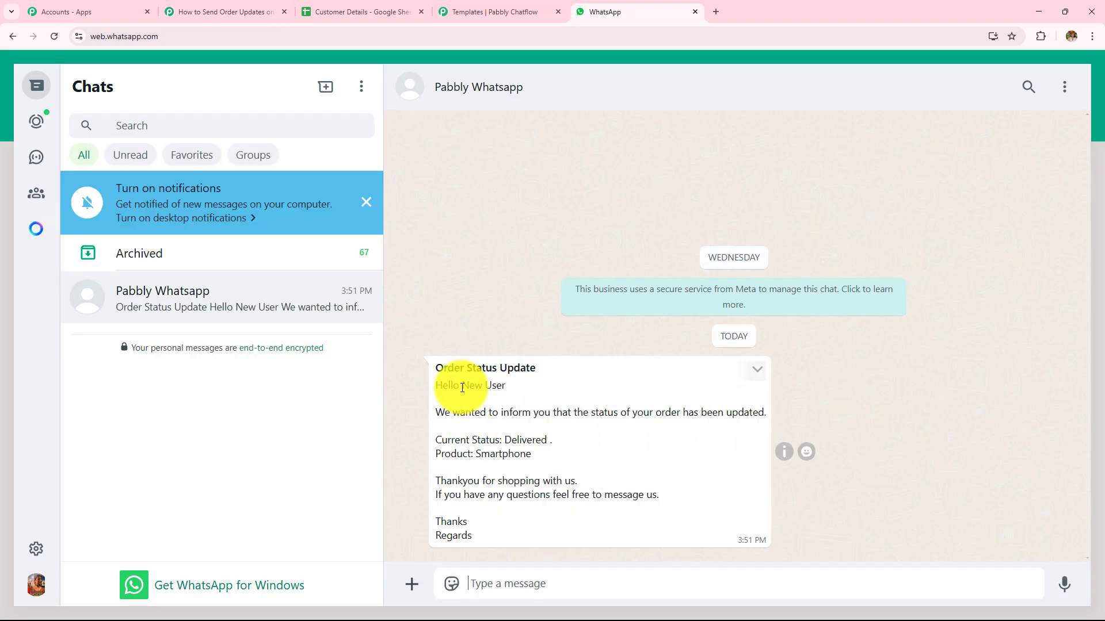
pyautogui.moveTo(462, 385); pyautogui.dragTo(523, 395)
pyautogui.moveTo(505, 441); pyautogui.dragTo(562, 454)
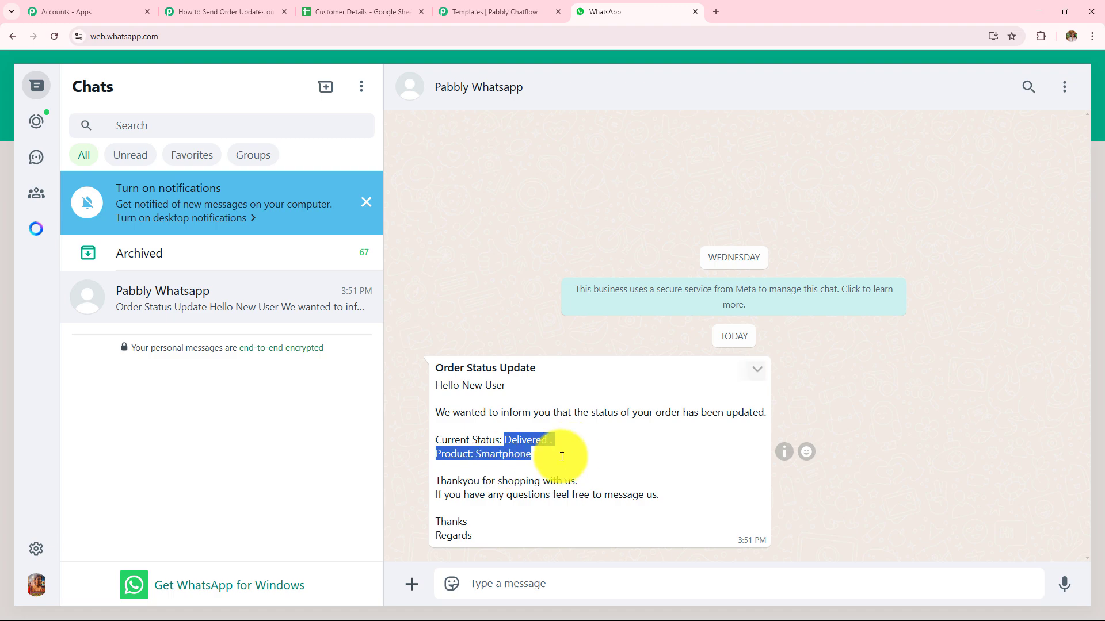
pyautogui.click(618, 459)
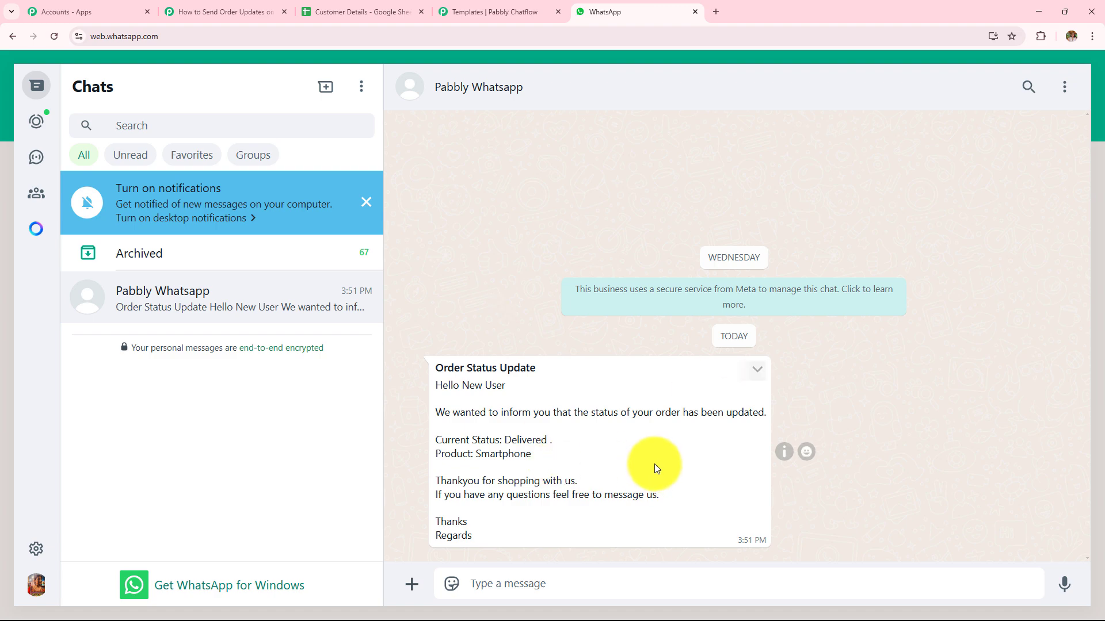
# Switch to the Customer Details sheet and set the Current Status of the Laptop order in row 3 to Out For Delivery
pyautogui.click(384, 11)
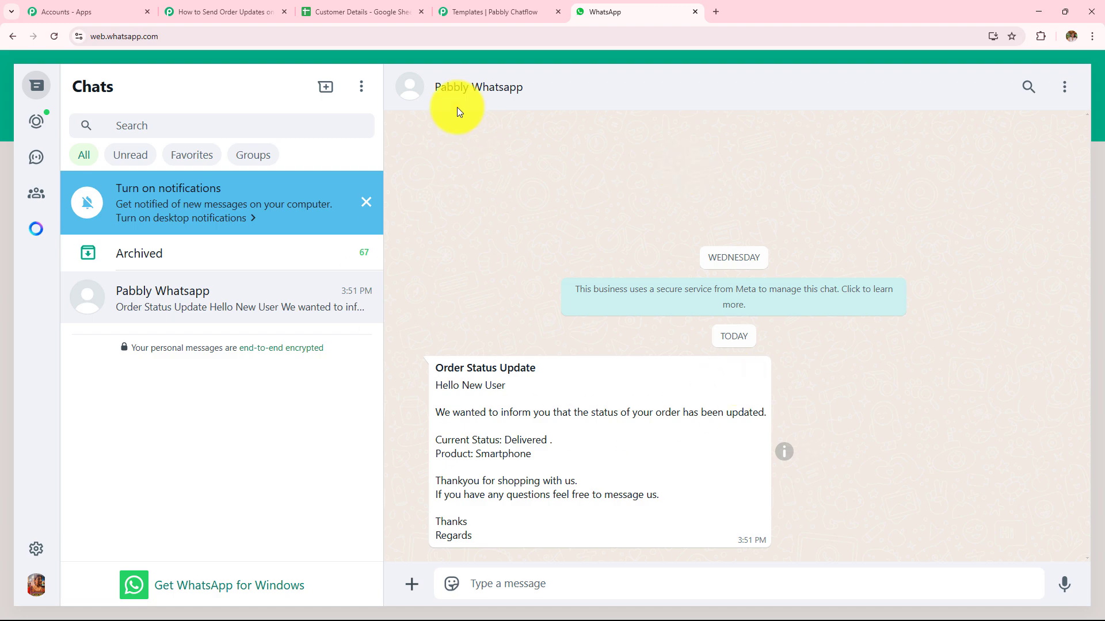
pyautogui.click(374, 13)
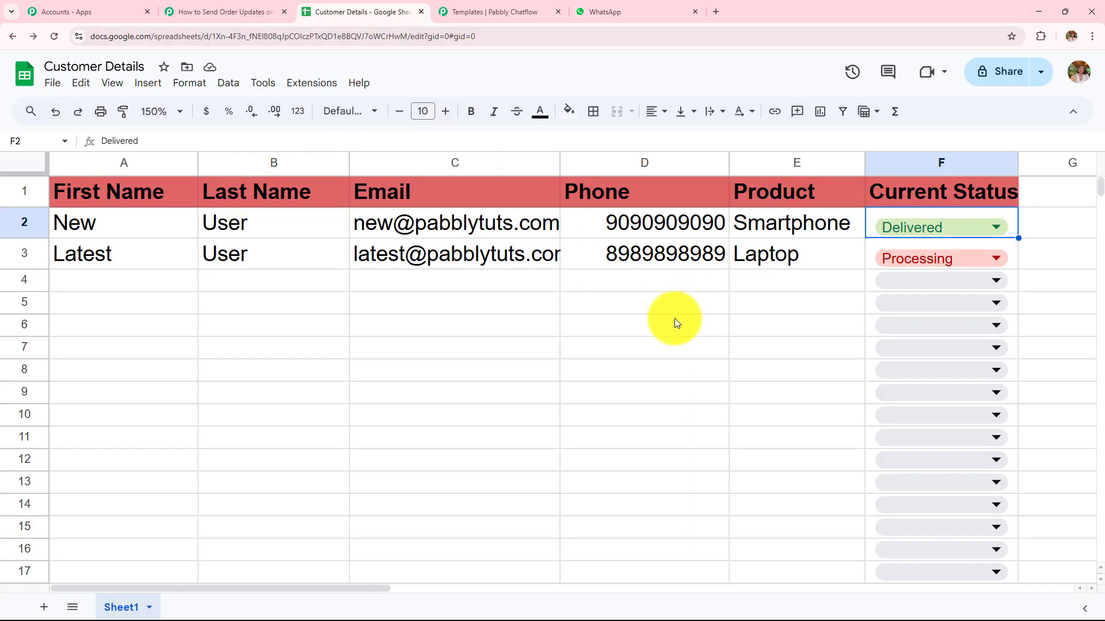
pyautogui.click(774, 347)
pyautogui.click(922, 260)
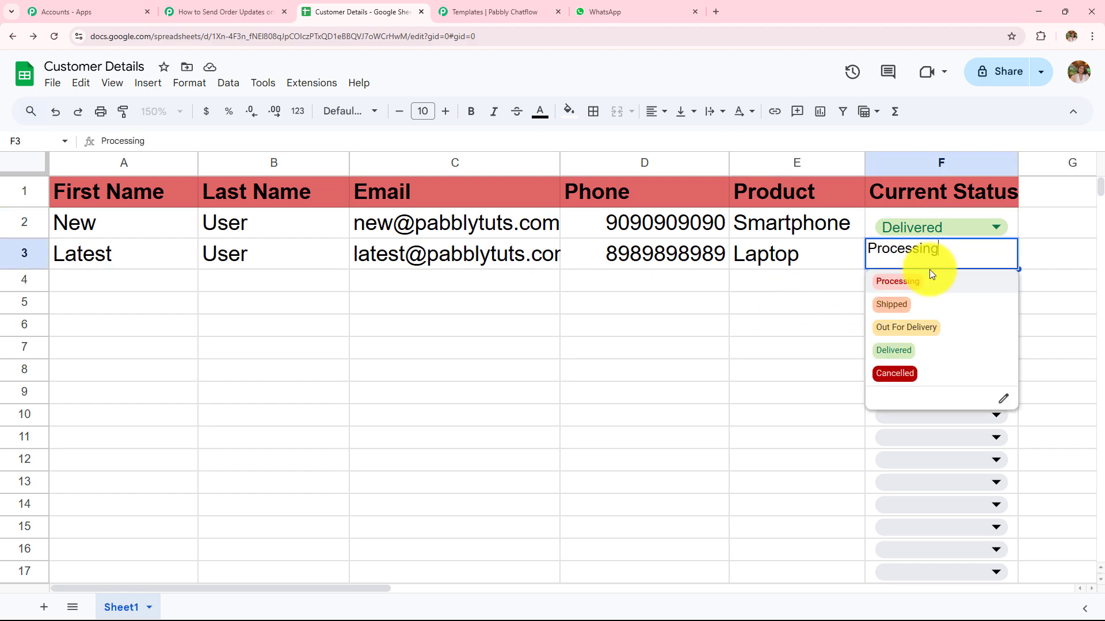
pyautogui.click(906, 328)
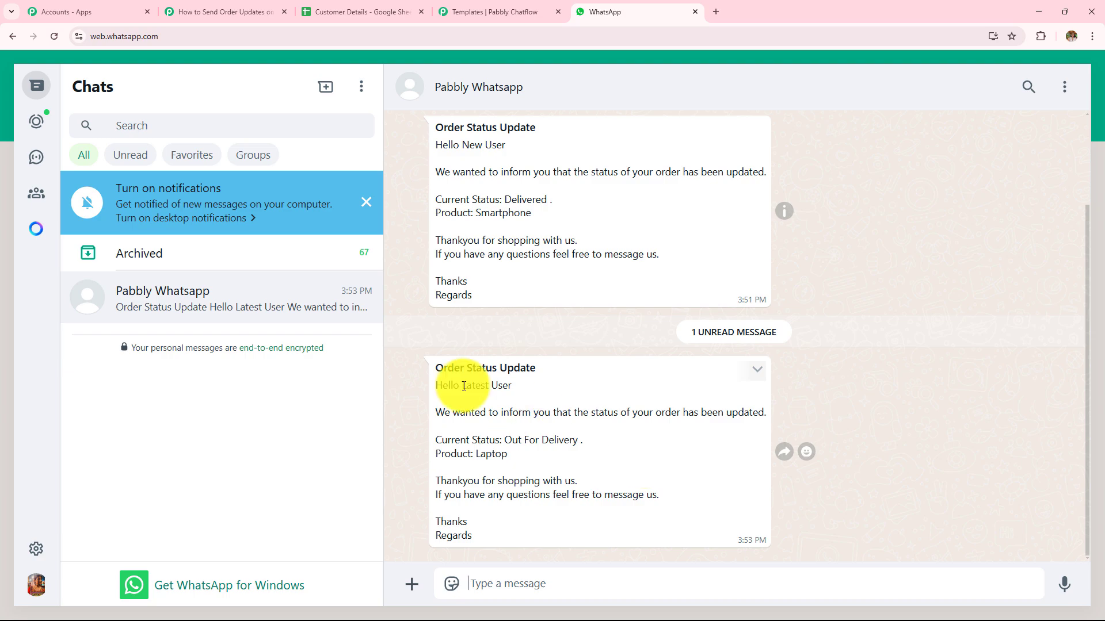
# Check the customer name, status and product in the newest order update message in WhatsApp
pyautogui.moveTo(463, 385); pyautogui.dragTo(555, 386)
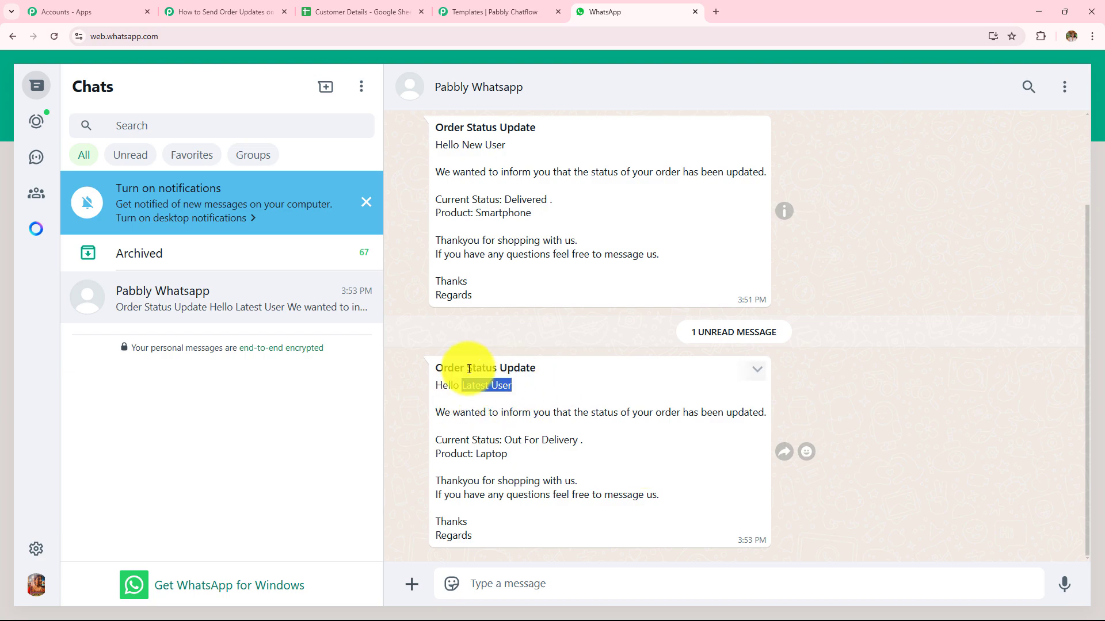
pyautogui.moveTo(505, 440); pyautogui.dragTo(597, 448)
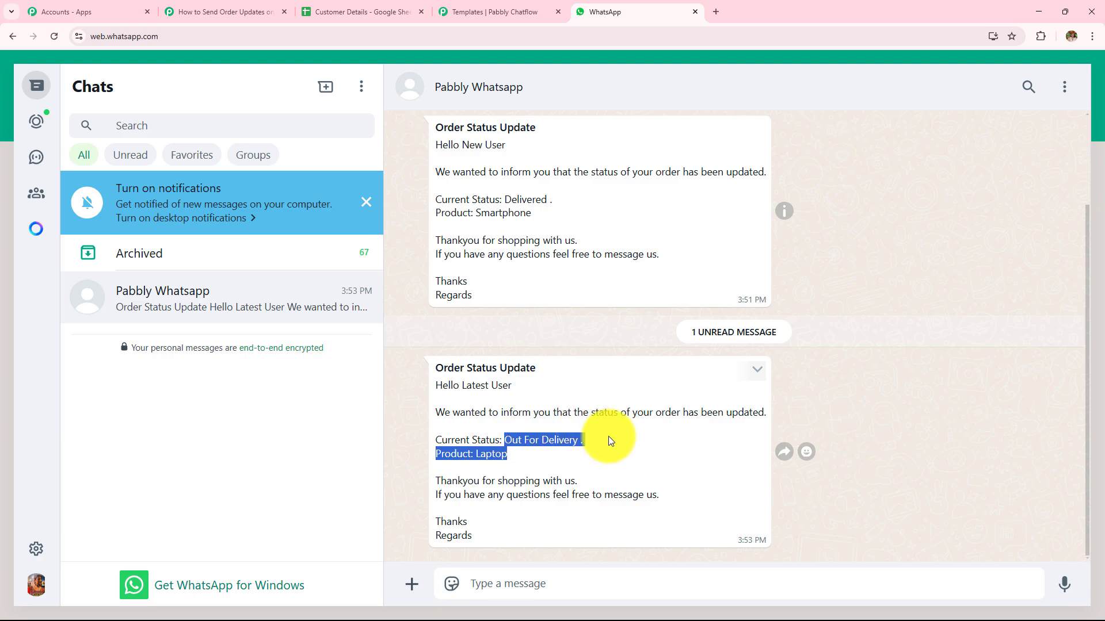
pyautogui.click(611, 447)
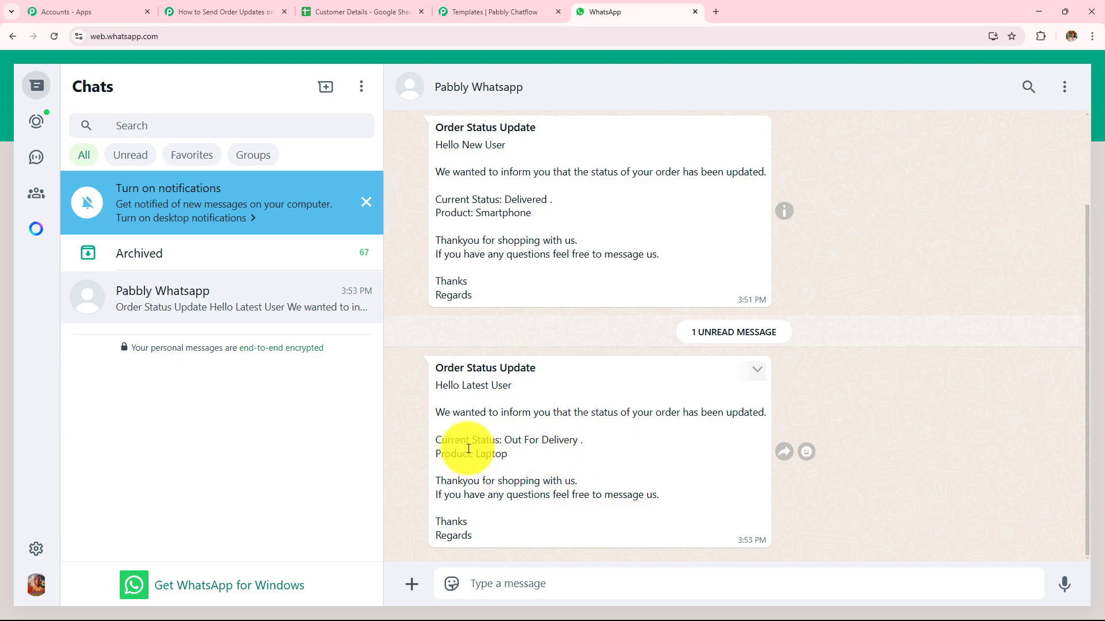
pyautogui.doubleClick(560, 467)
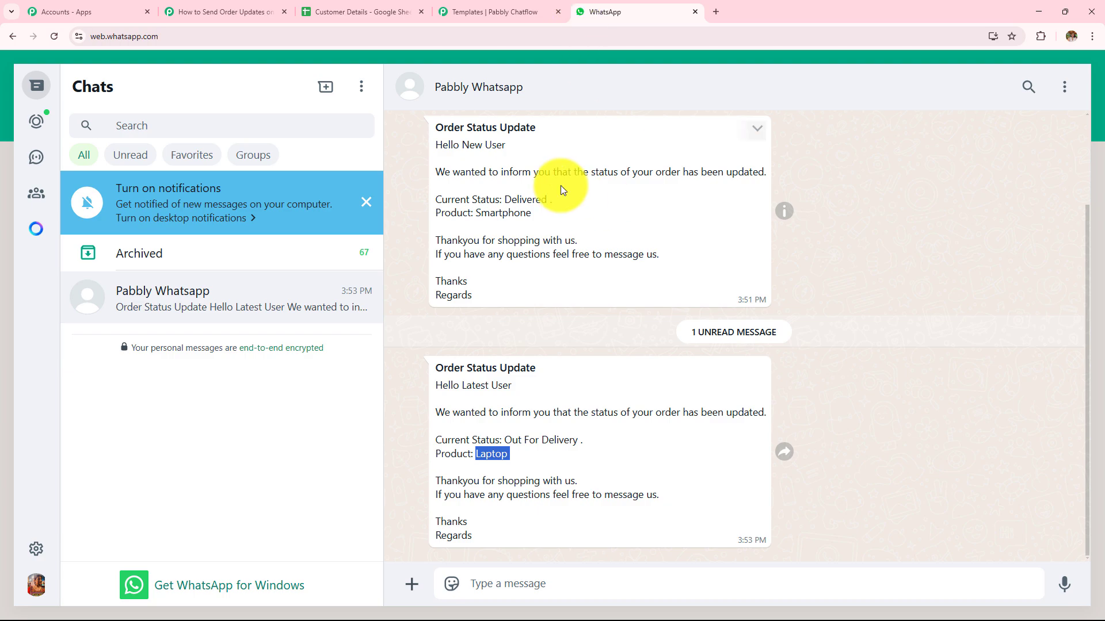
# Switch to Pabbly Chatflow, open the most recent chat in the inbox, and check the sent, delivered and read times of both order updates
pyautogui.click(492, 7)
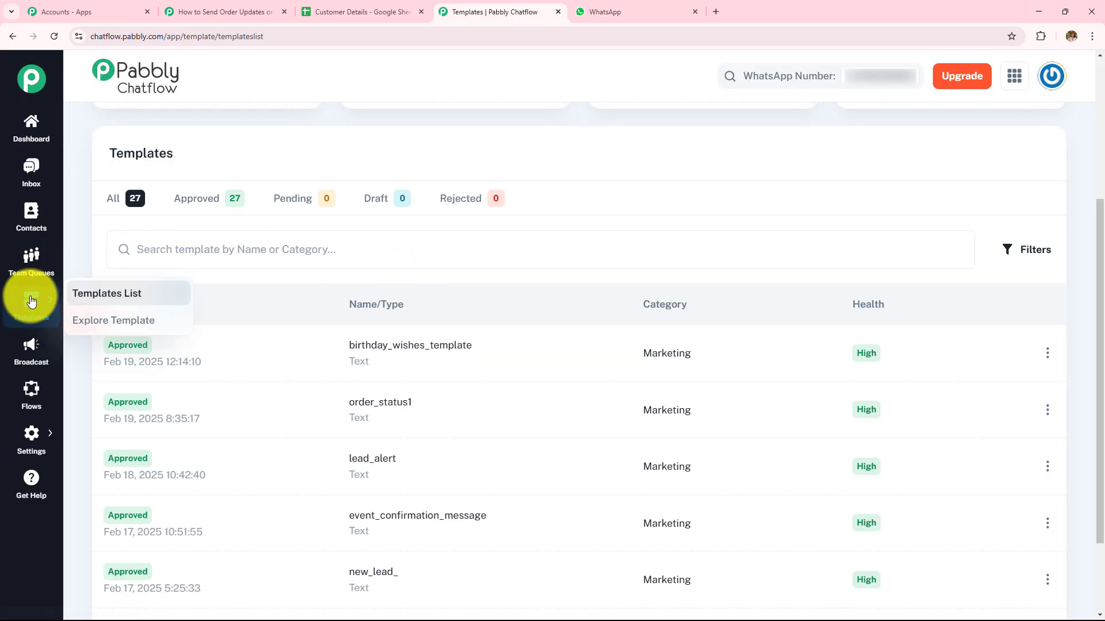
pyautogui.click(28, 173)
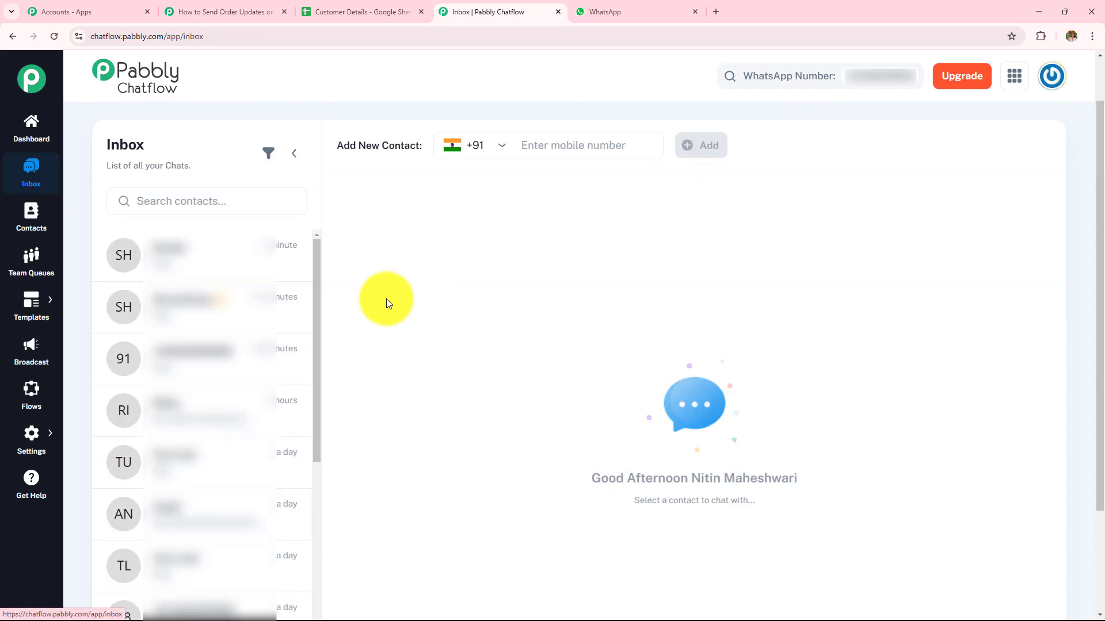
pyautogui.click(212, 266)
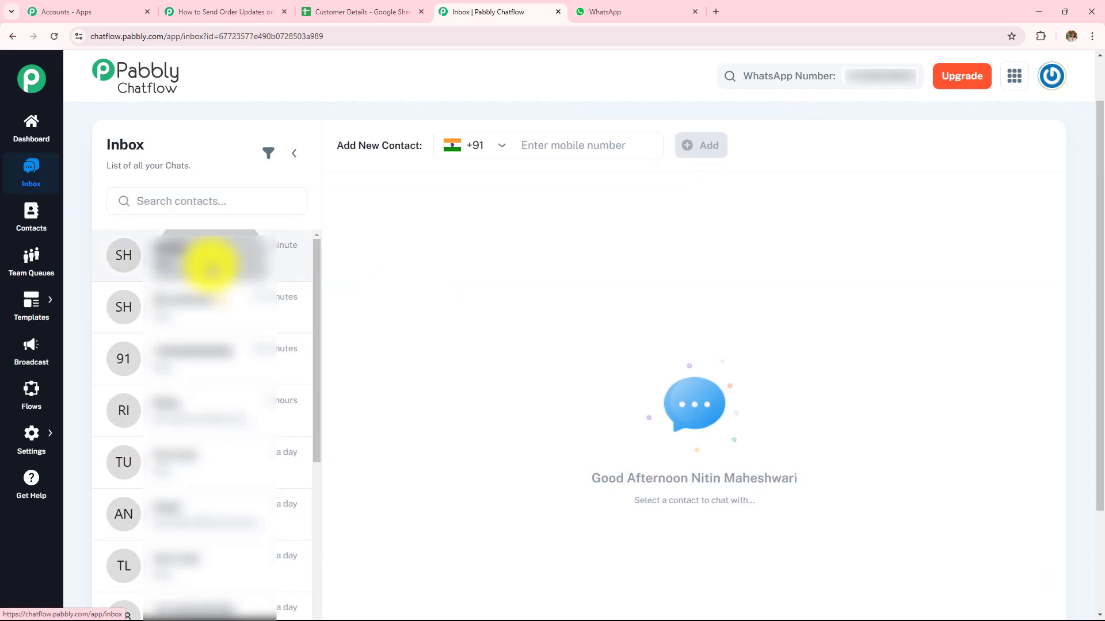
pyautogui.scroll(4, 508, 392)
pyautogui.scroll(1, 508, 391)
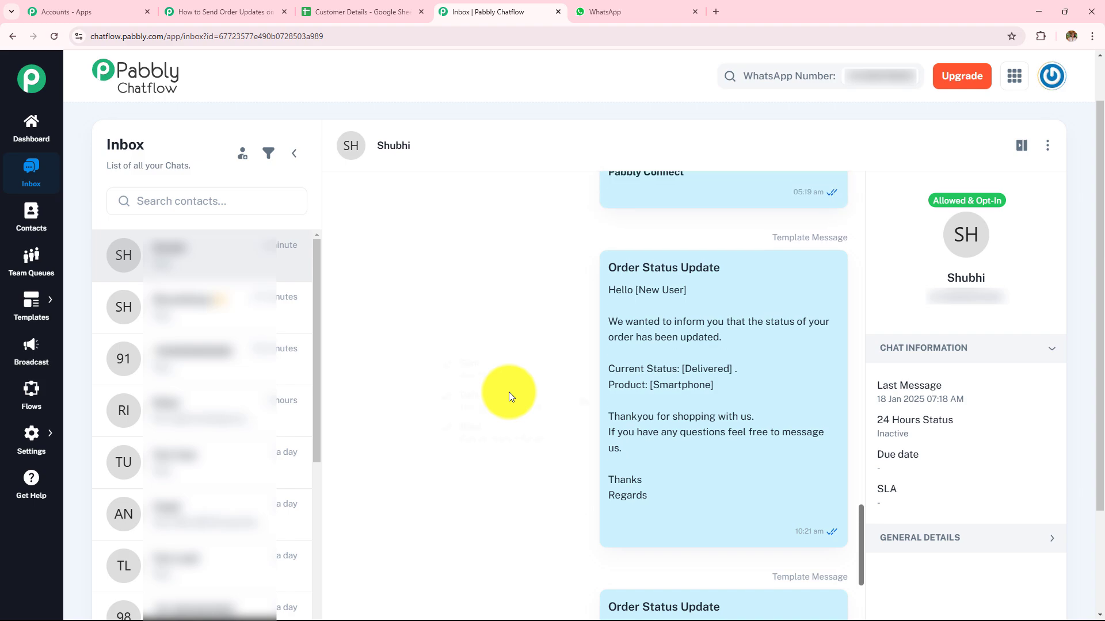
pyautogui.scroll(-1, 695, 276)
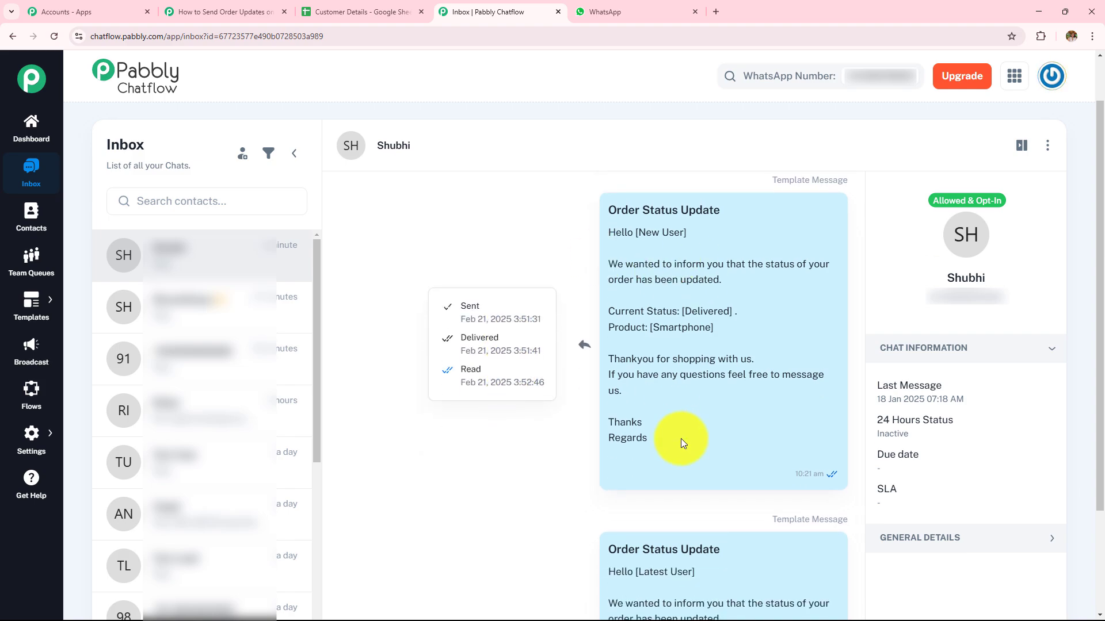
pyautogui.scroll(-4, 681, 438)
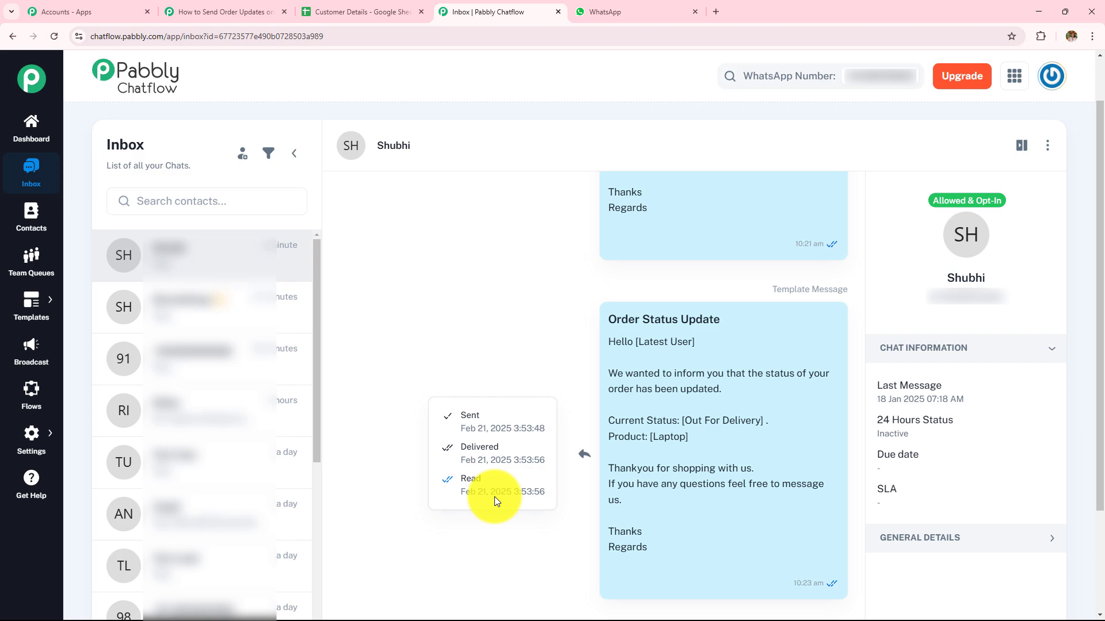
# Switch to the Pabbly Connect workflow and review the Google Sheets trigger's setup and captured response
pyautogui.hotkey('ctrl', 'Tab')
pyautogui.click(175, 12)
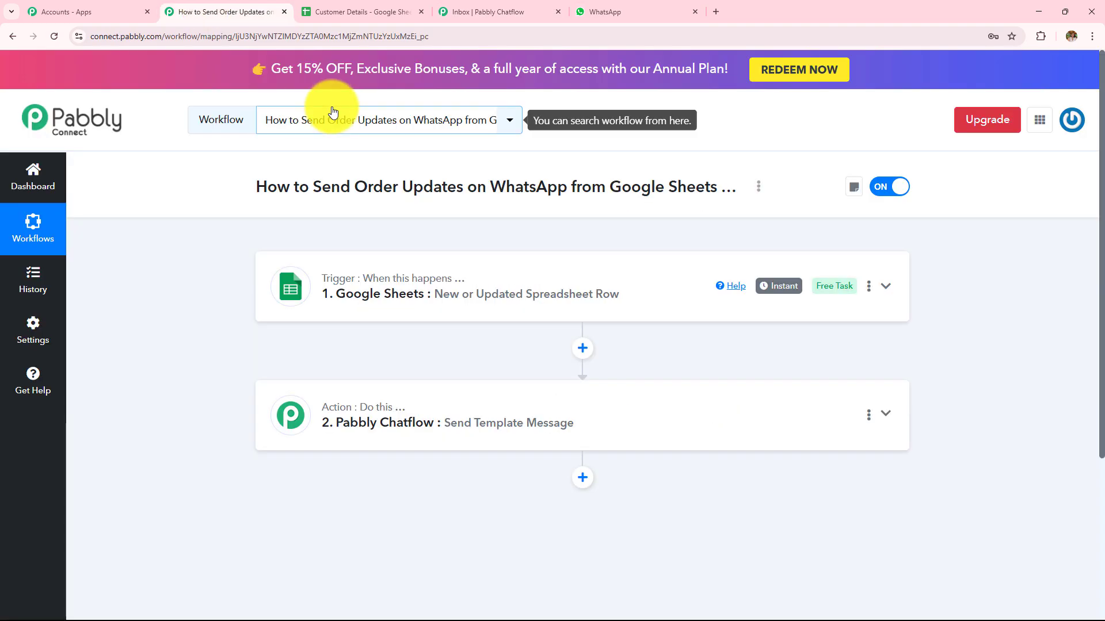
pyautogui.click(451, 291)
pyautogui.scroll(-4, 451, 292)
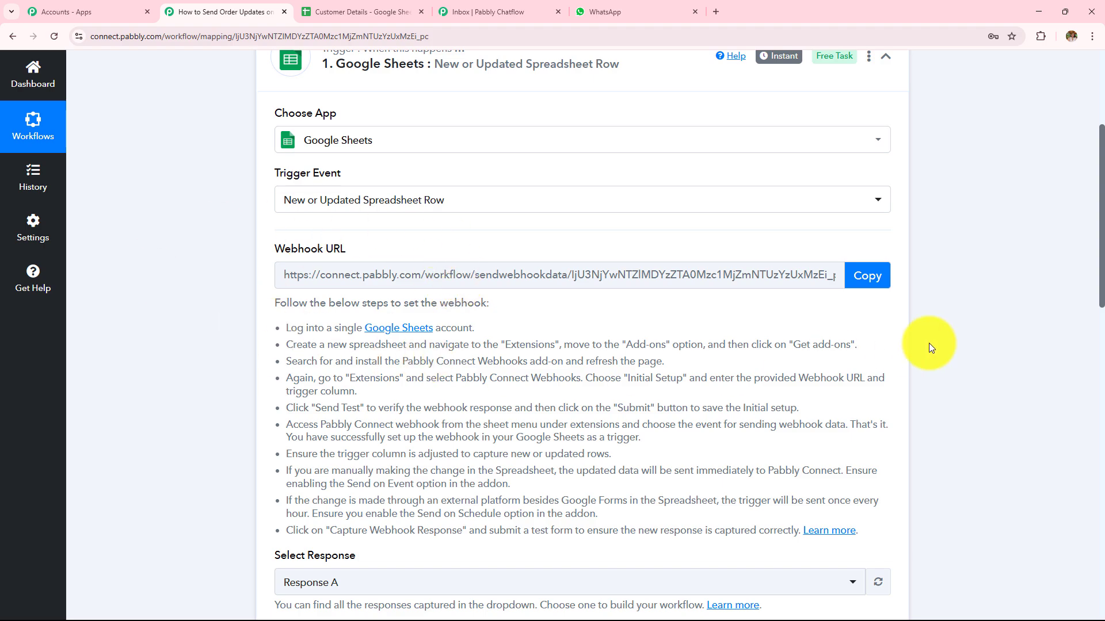
pyautogui.scroll(-9, 929, 343)
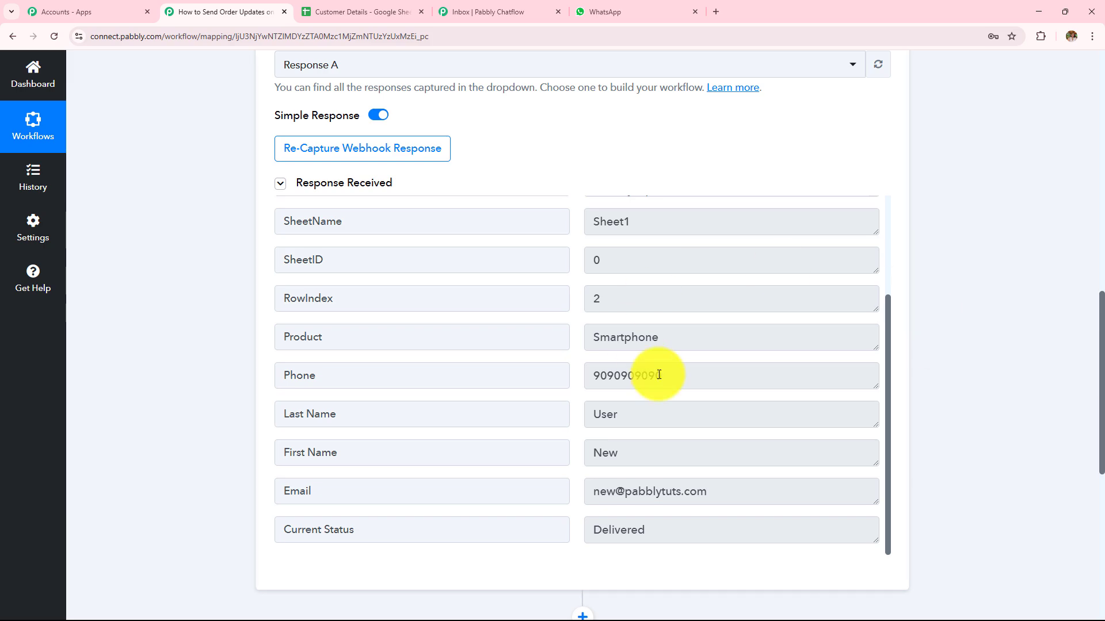
pyautogui.scroll(-5, 1024, 385)
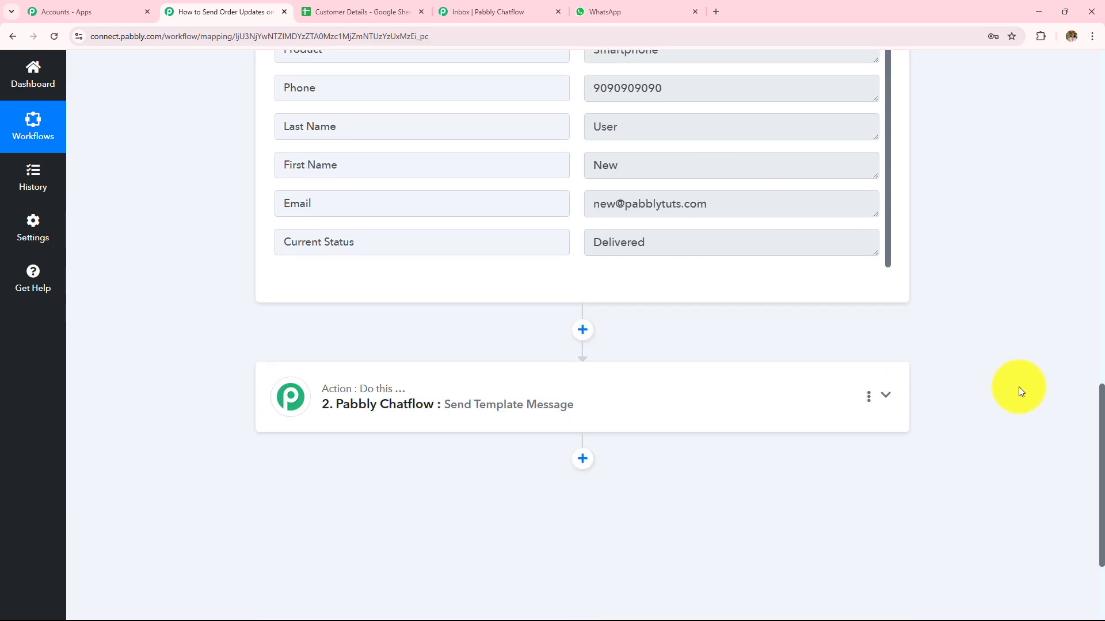
# Review the name, status and product mappings in the Send Template Message action, and look over the matching order updates in WhatsApp
pyautogui.click(607, 397)
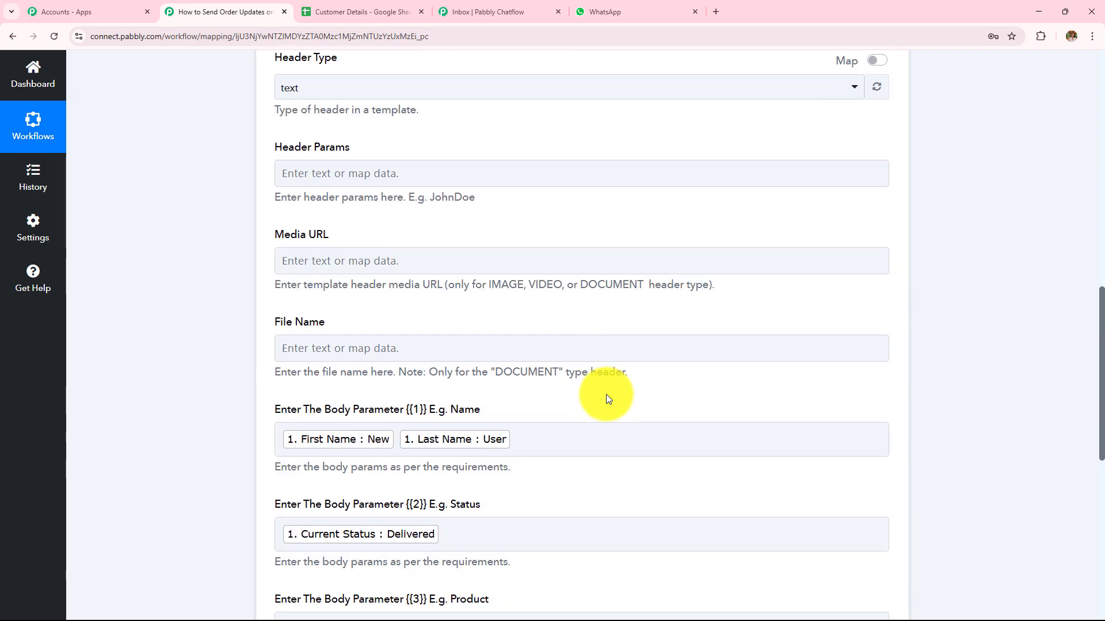
pyautogui.scroll(-4, 606, 395)
pyautogui.scroll(-1, 606, 395)
pyautogui.click(482, 356)
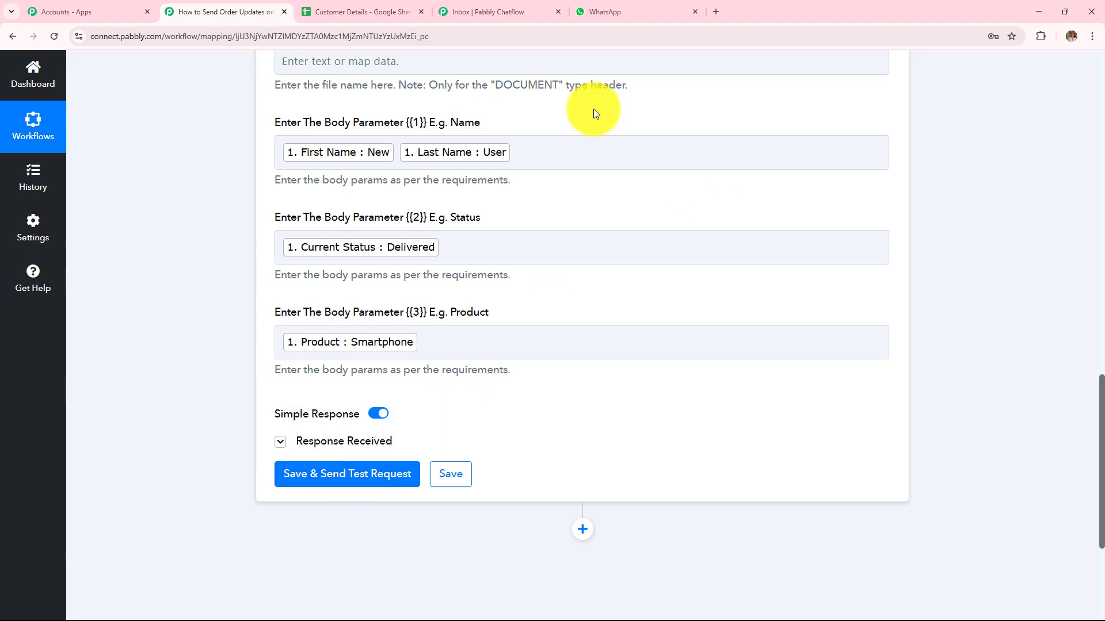
pyautogui.click(599, 5)
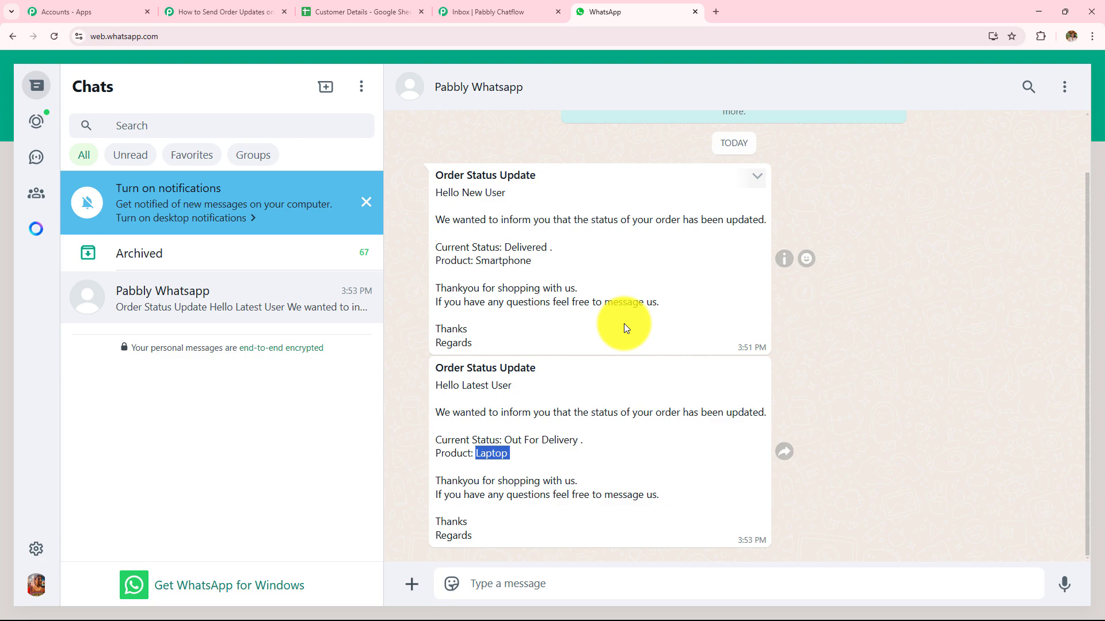
pyautogui.click(204, 5)
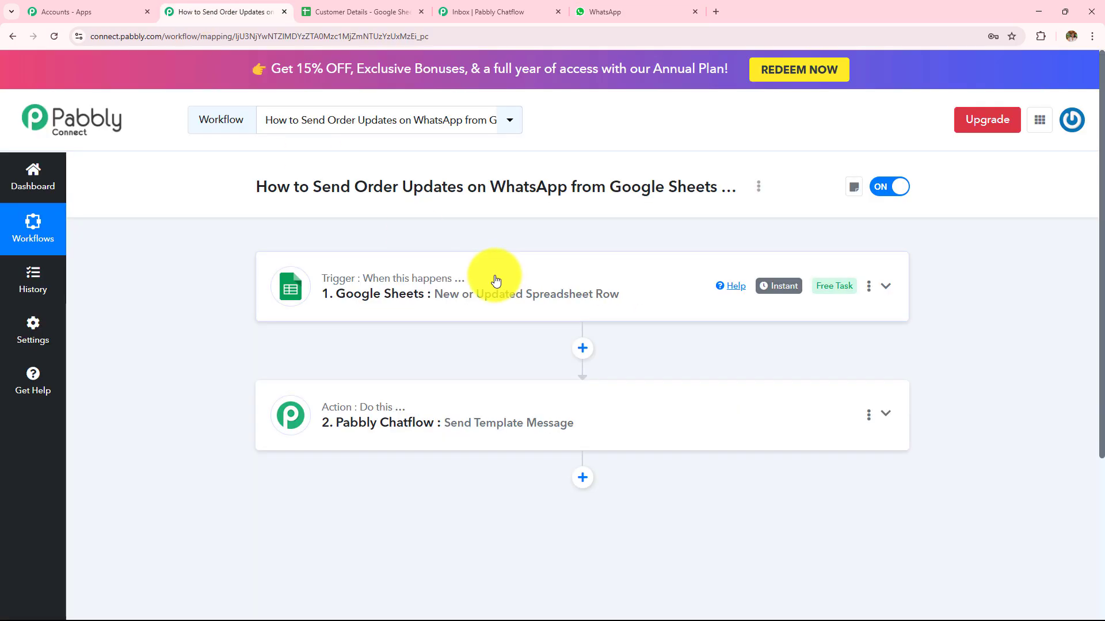